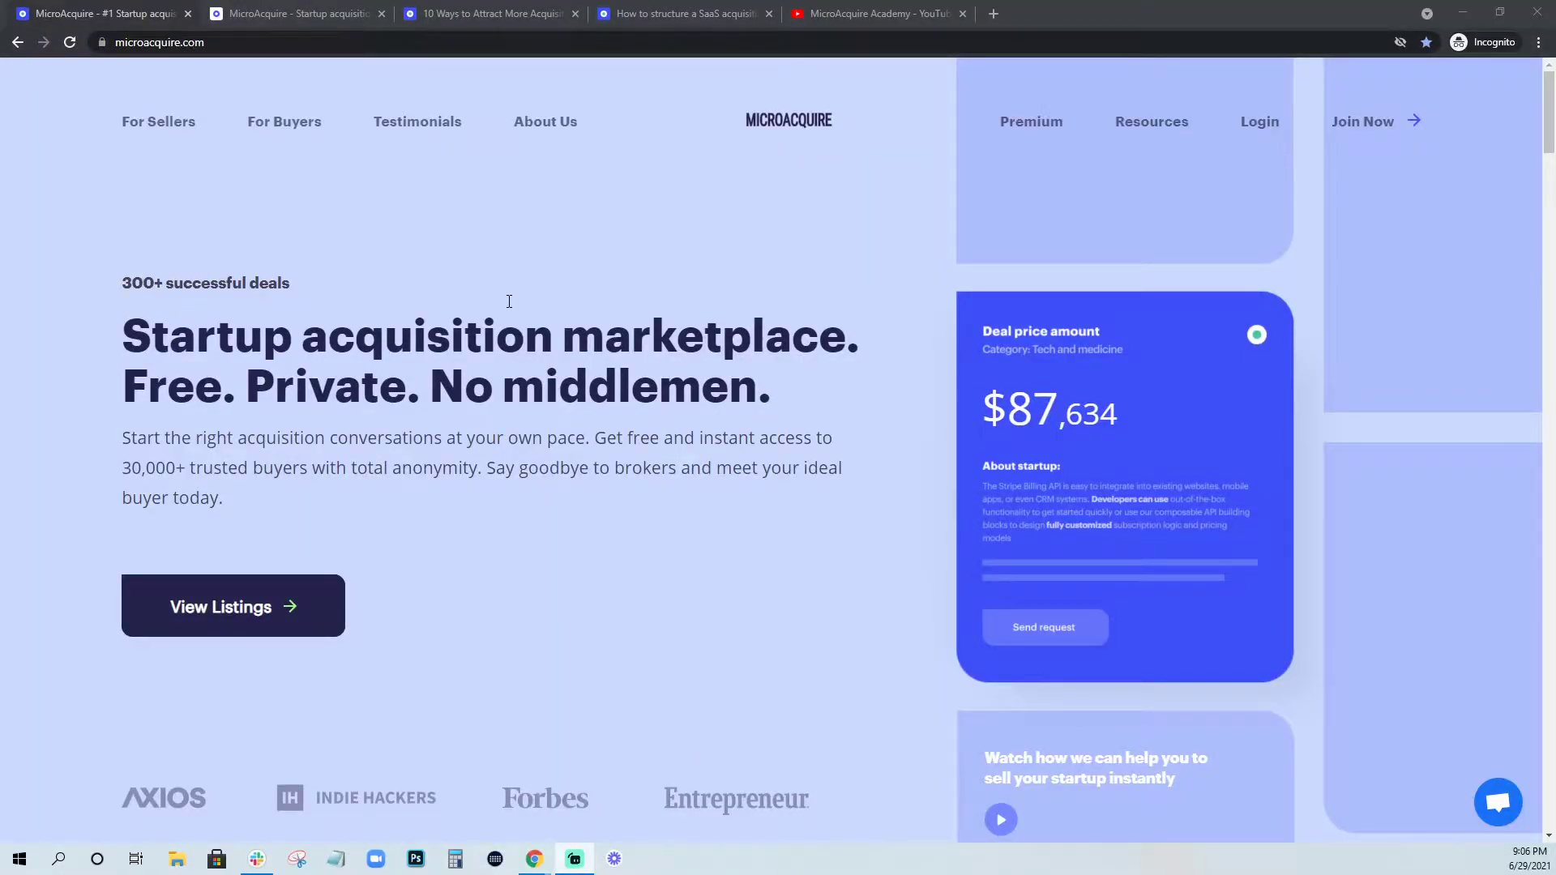
Sign up for a MicroAcquire seller account and dismiss the Resources tip.
left_click(306, 12)
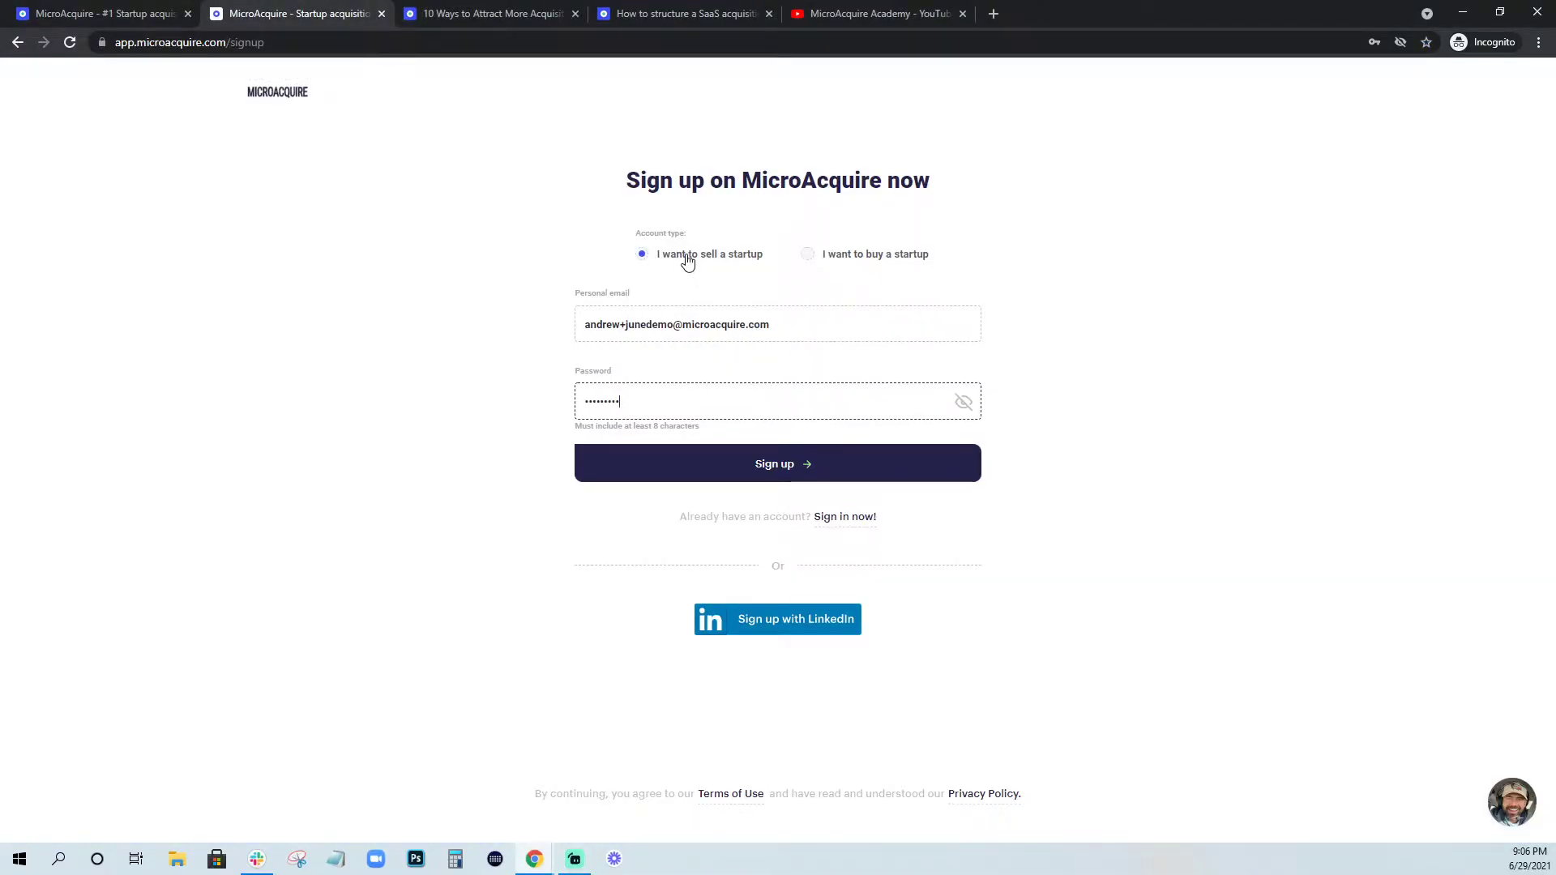
left_click(738, 467)
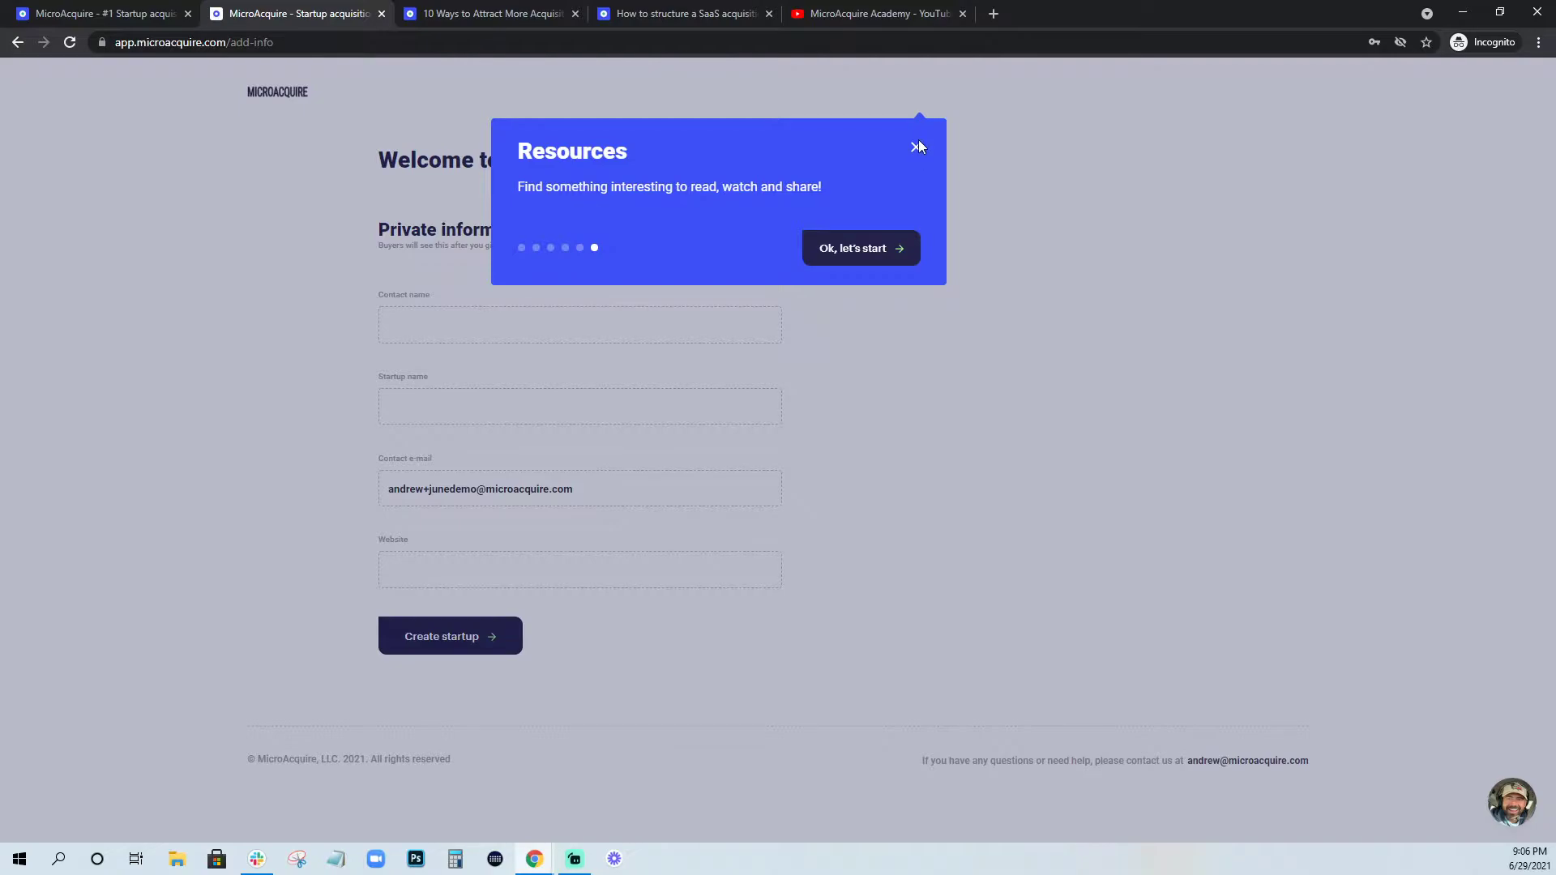
left_click(915, 147)
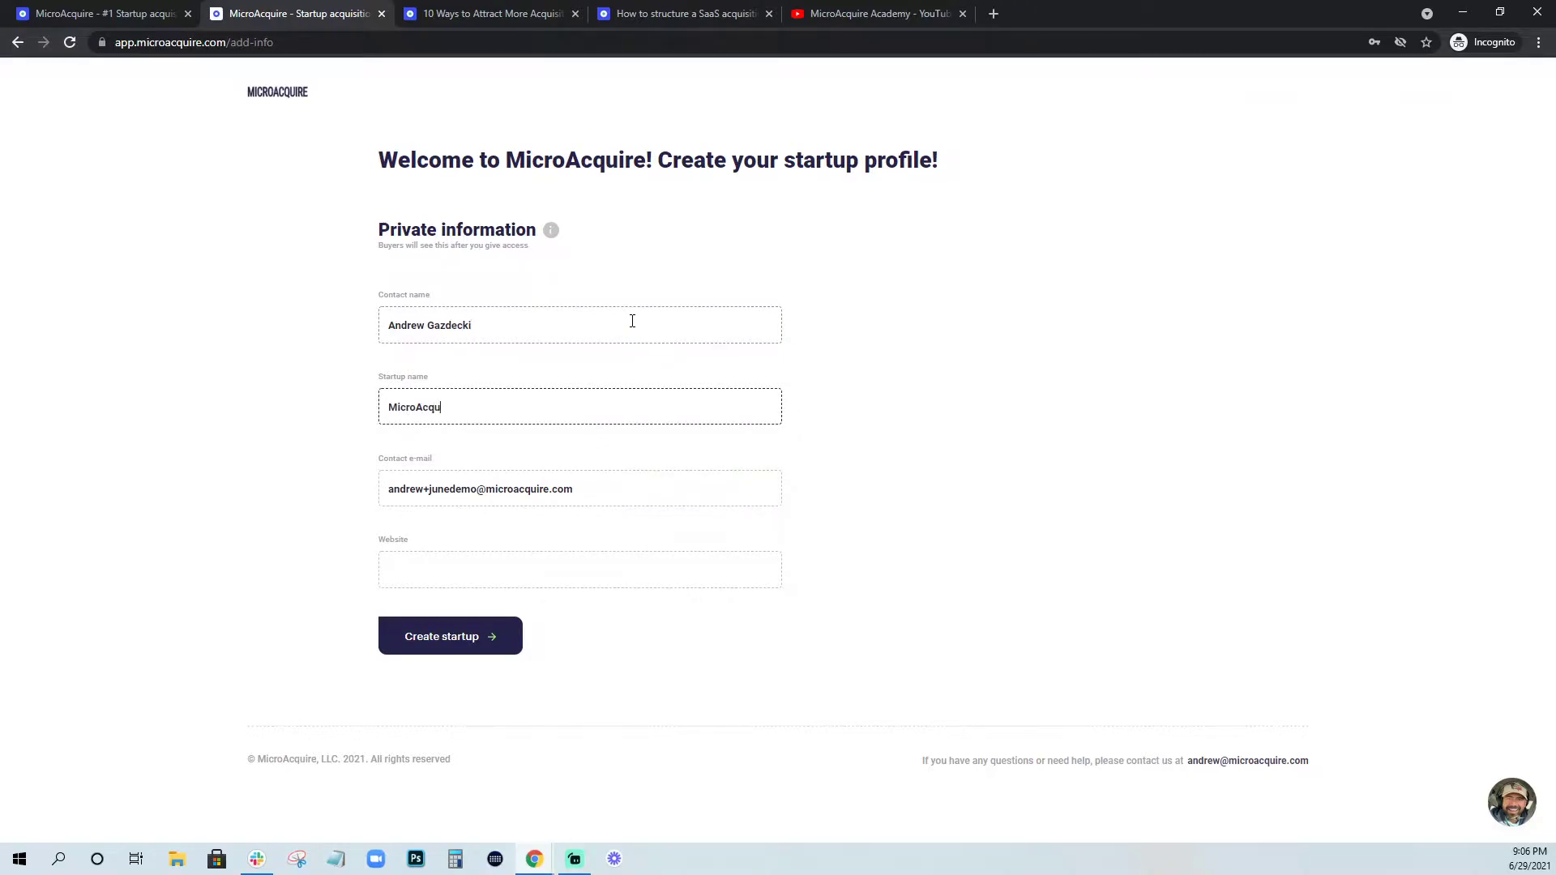
mouse_move(549, 234)
left_click(492, 570)
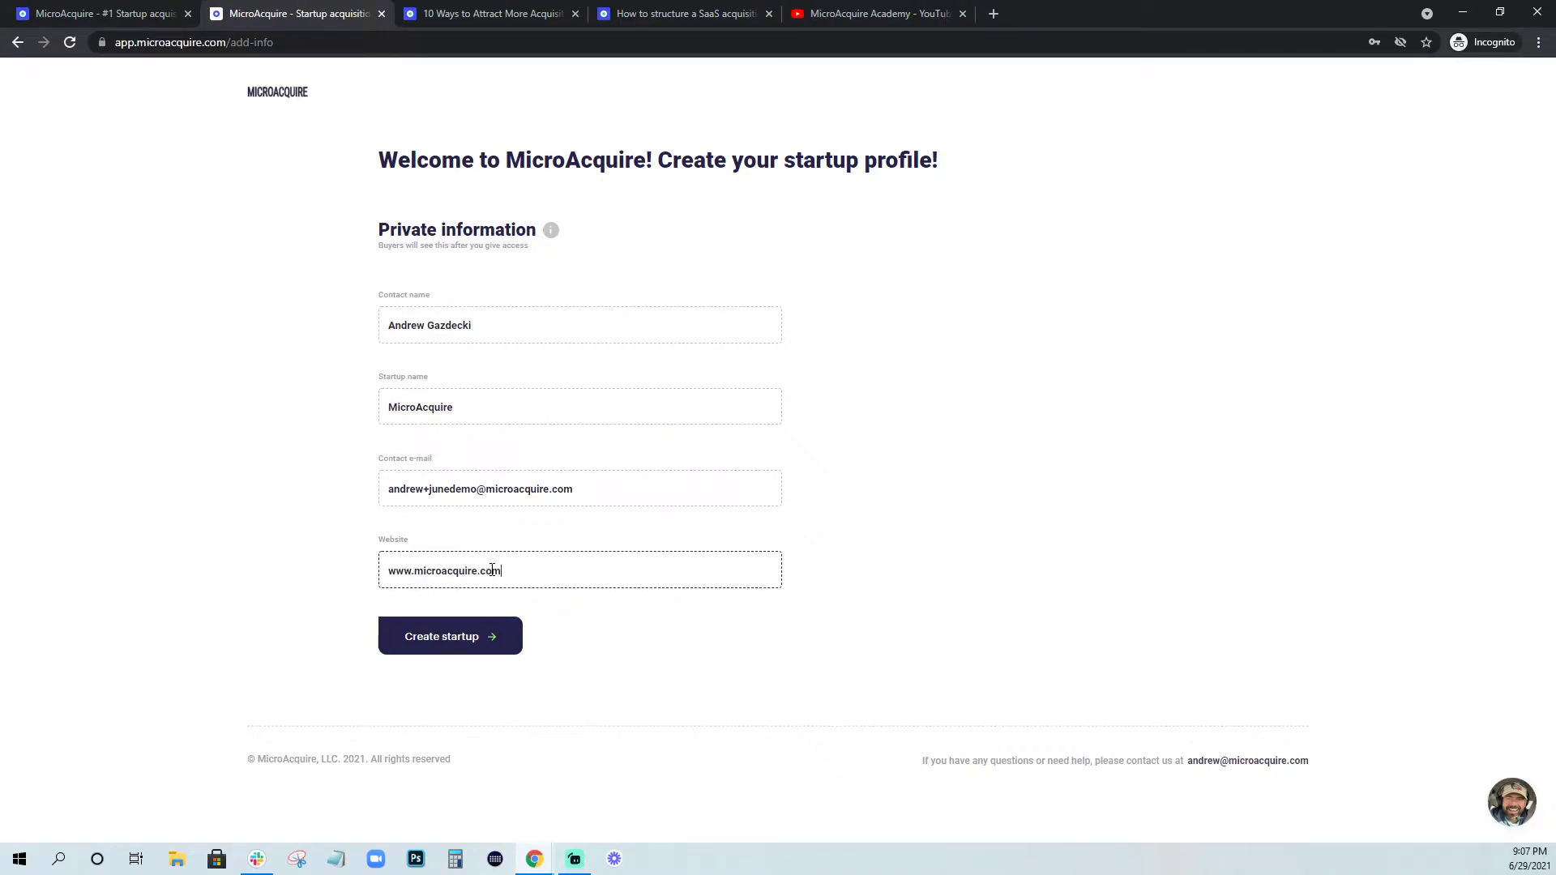
left_click(479, 637)
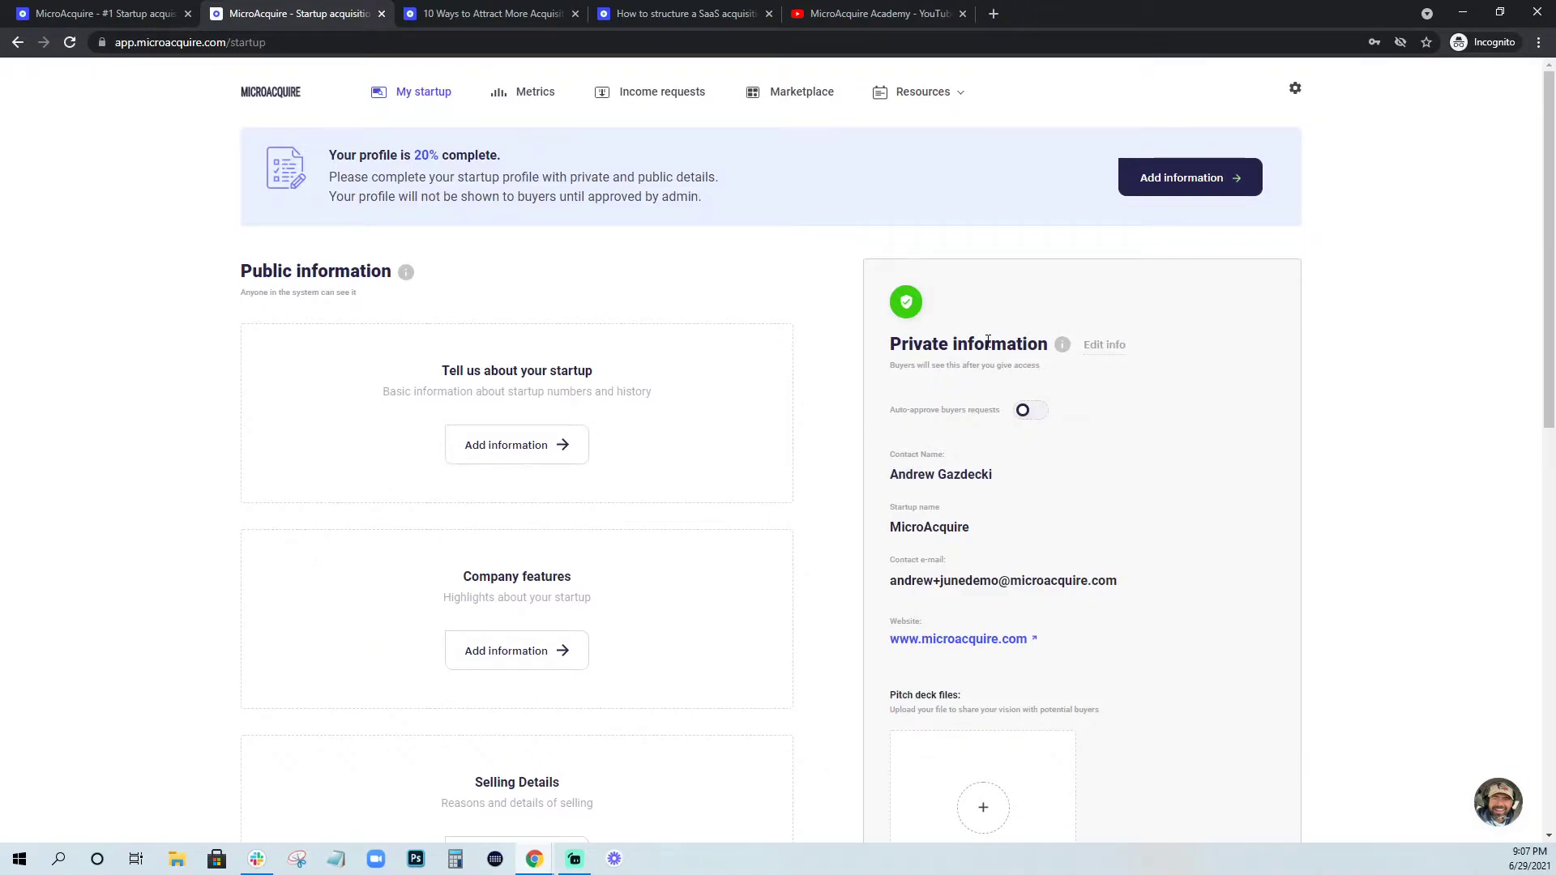
Describe the startup as 'Startup acquisition marketplace.' and set annual recurring revenue to 600,000.
left_click(496, 443)
left_click(325, 551)
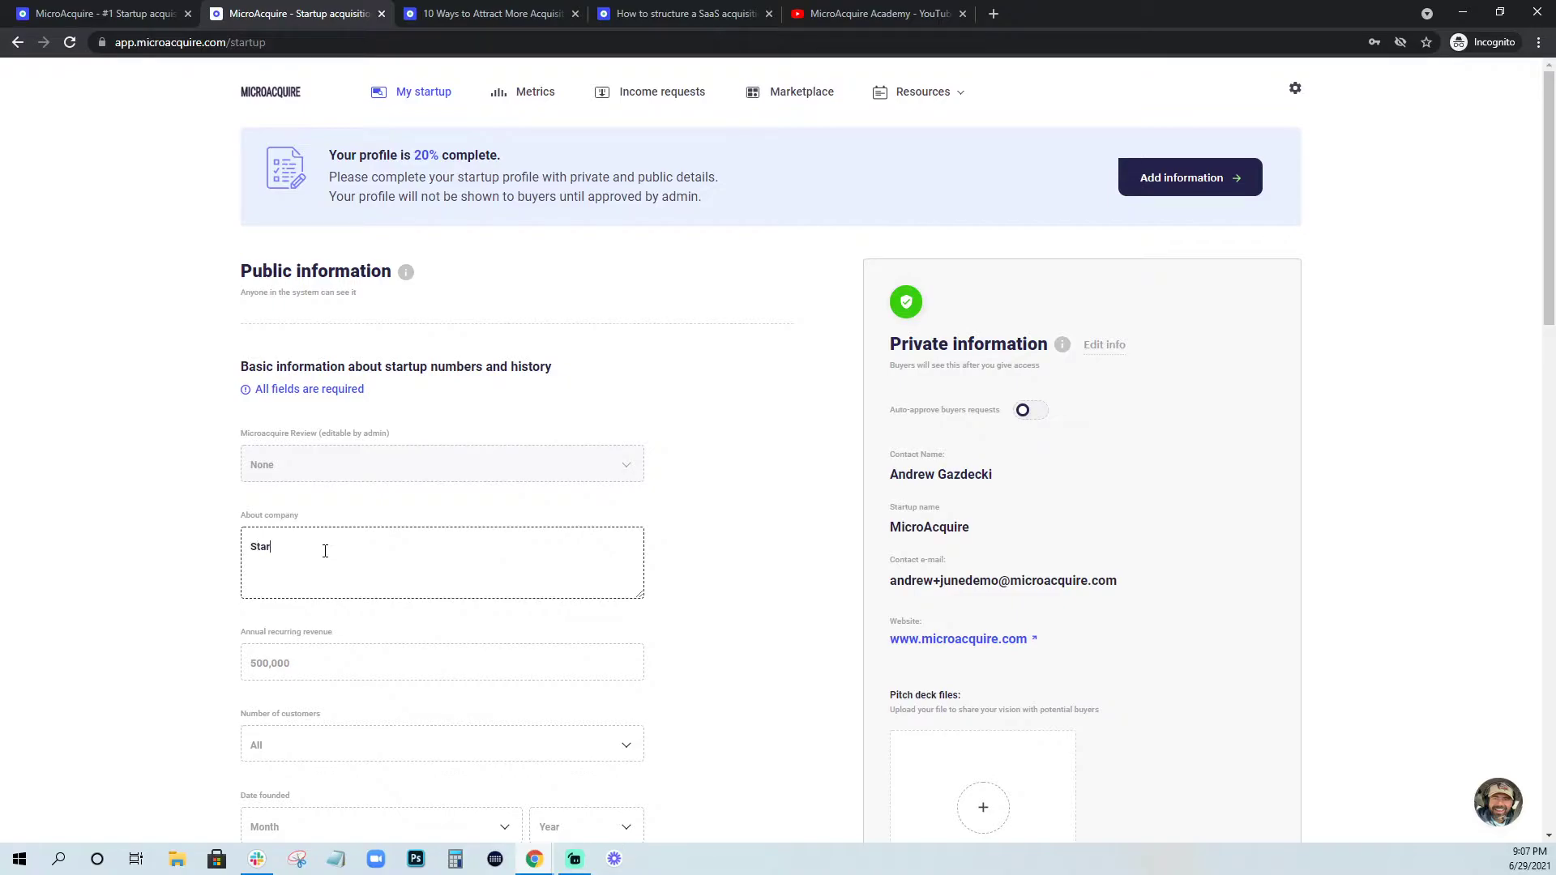
type("Startup acquisition marketplace.")
scroll(325, 551, "down", 2)
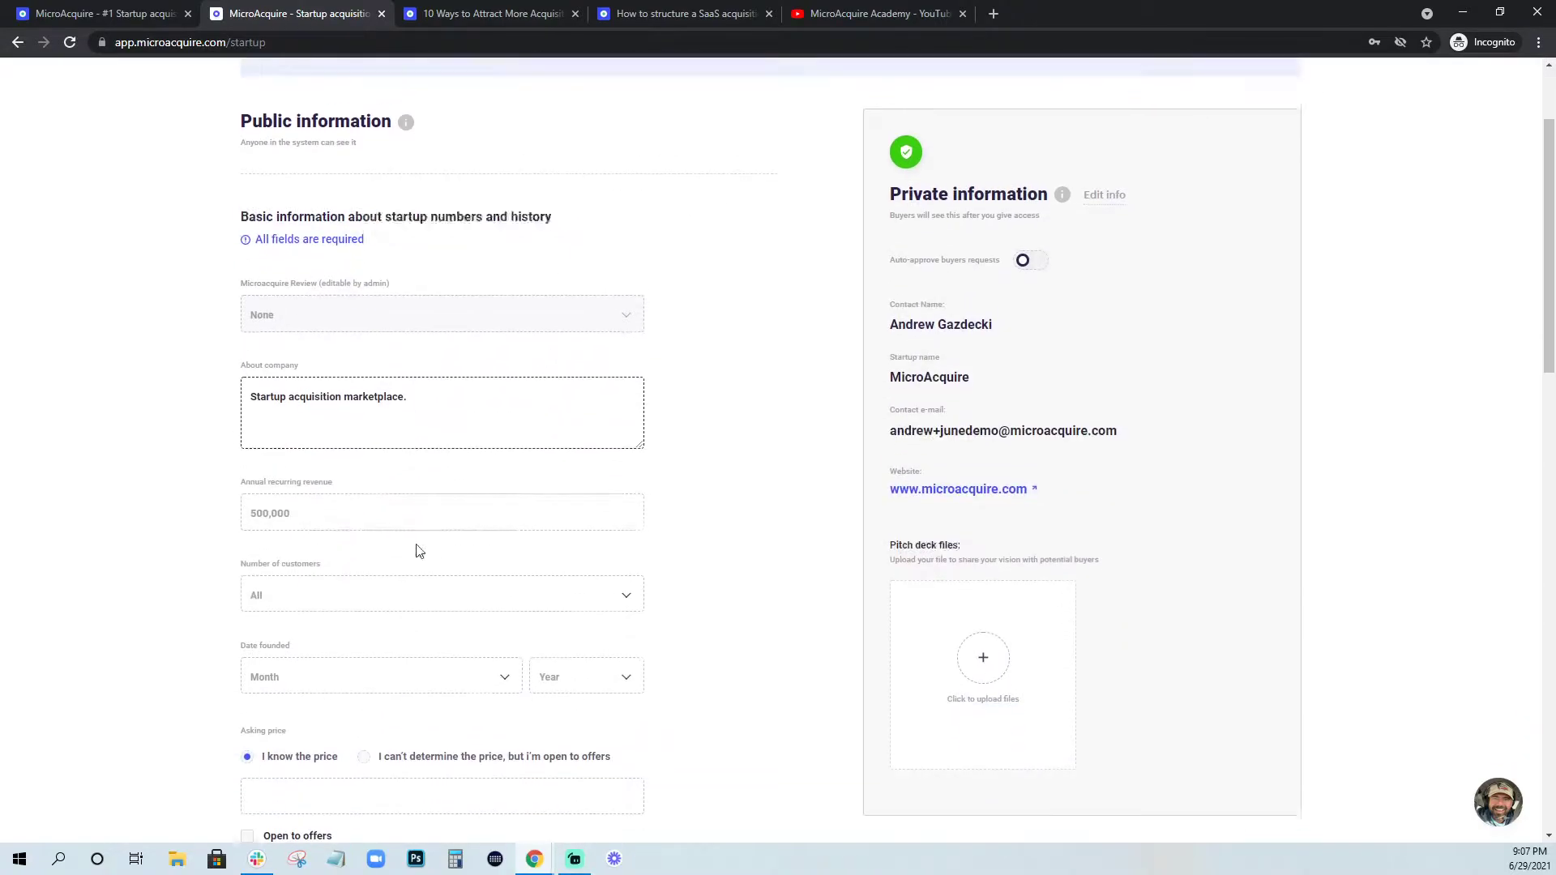
left_click(348, 498)
type("6,000,000")
key("Tab")
left_click(349, 497)
key("BackSpace")
Set customers to 1,000-10,000, founding date January 2020, and asking price 10,000,000.
left_click(306, 577)
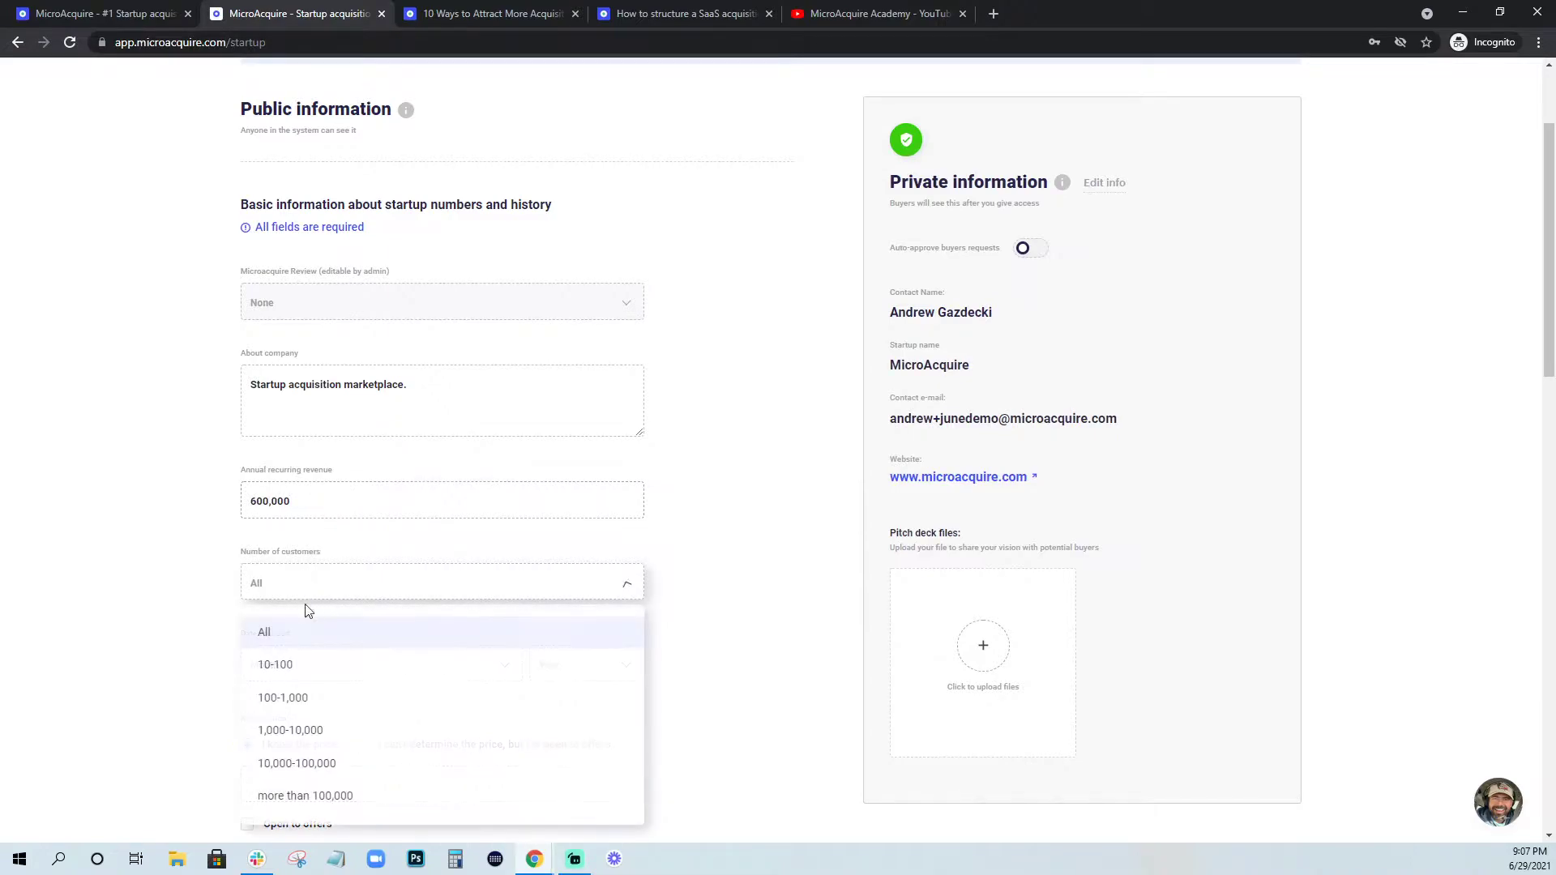
left_click(305, 730)
left_click(319, 670)
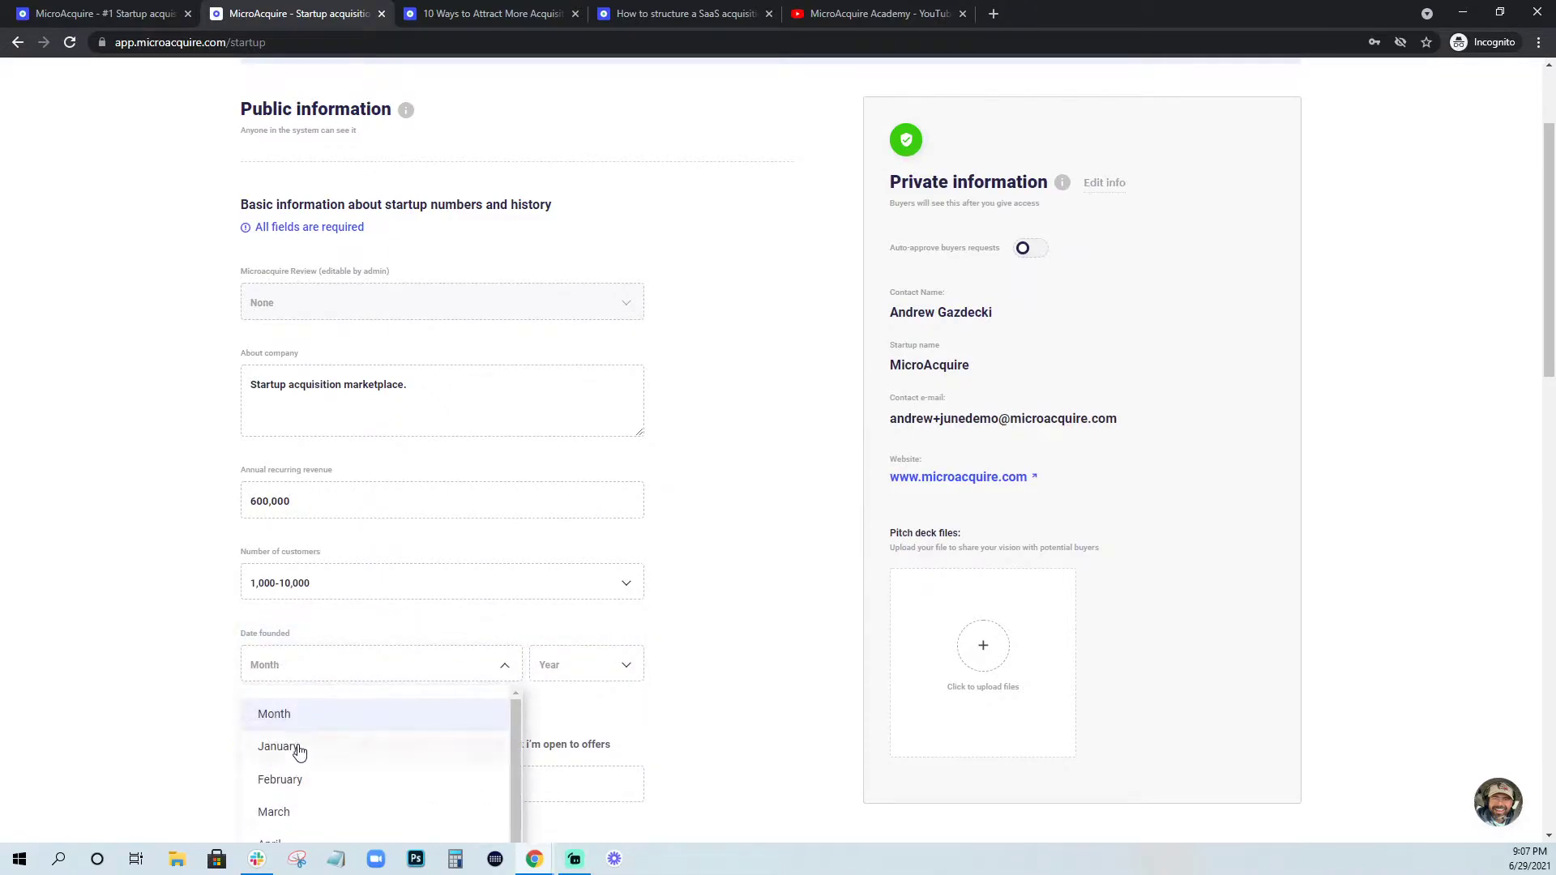
left_click(295, 746)
left_click(558, 671)
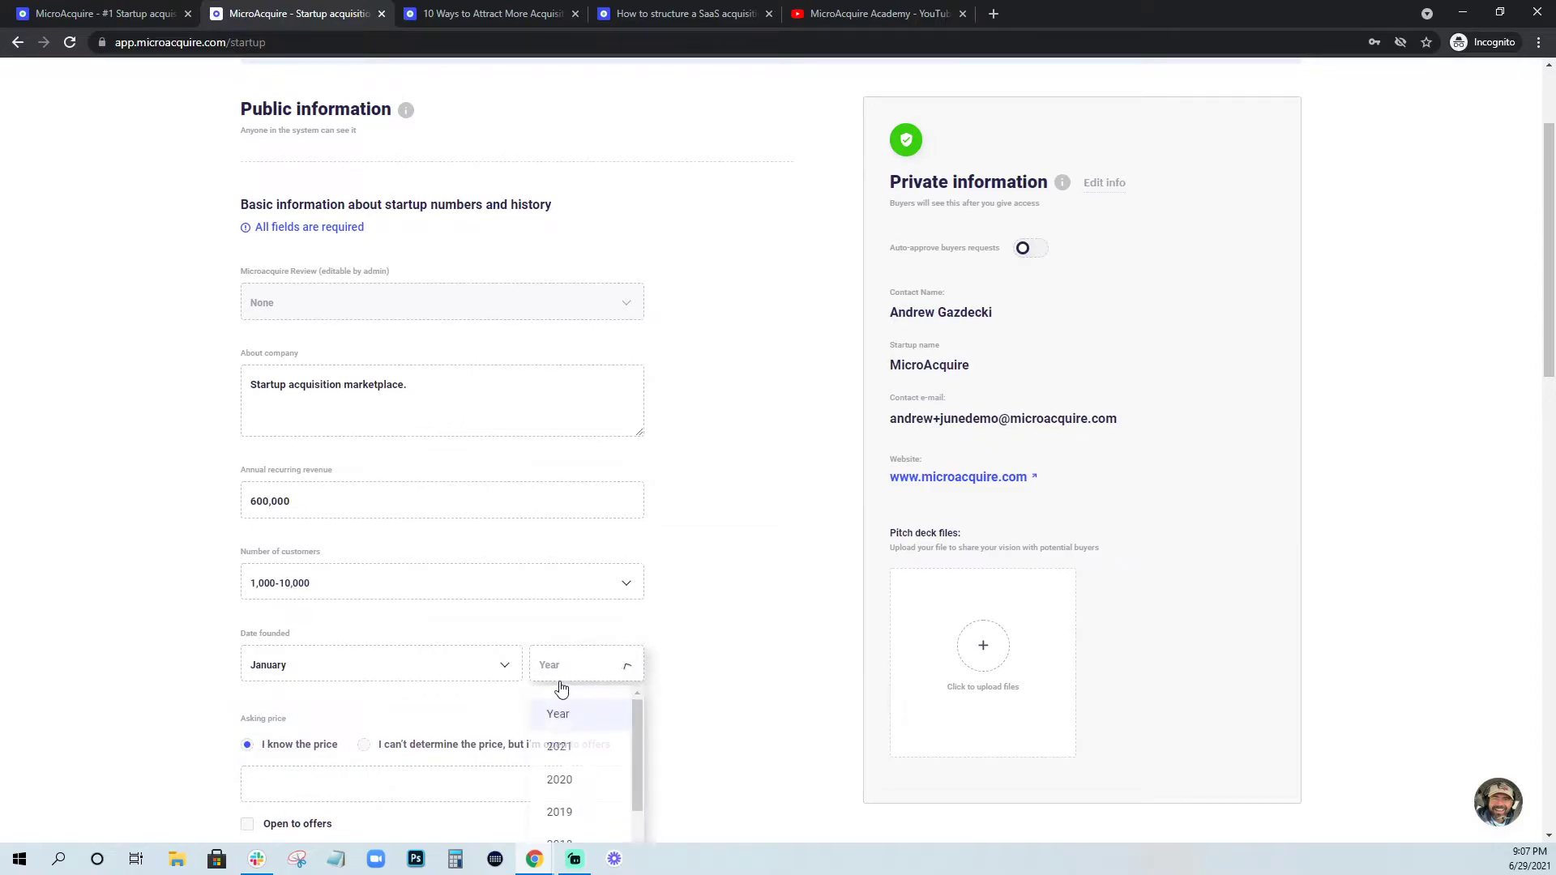
left_click(570, 779)
scroll(730, 712, "down", 3)
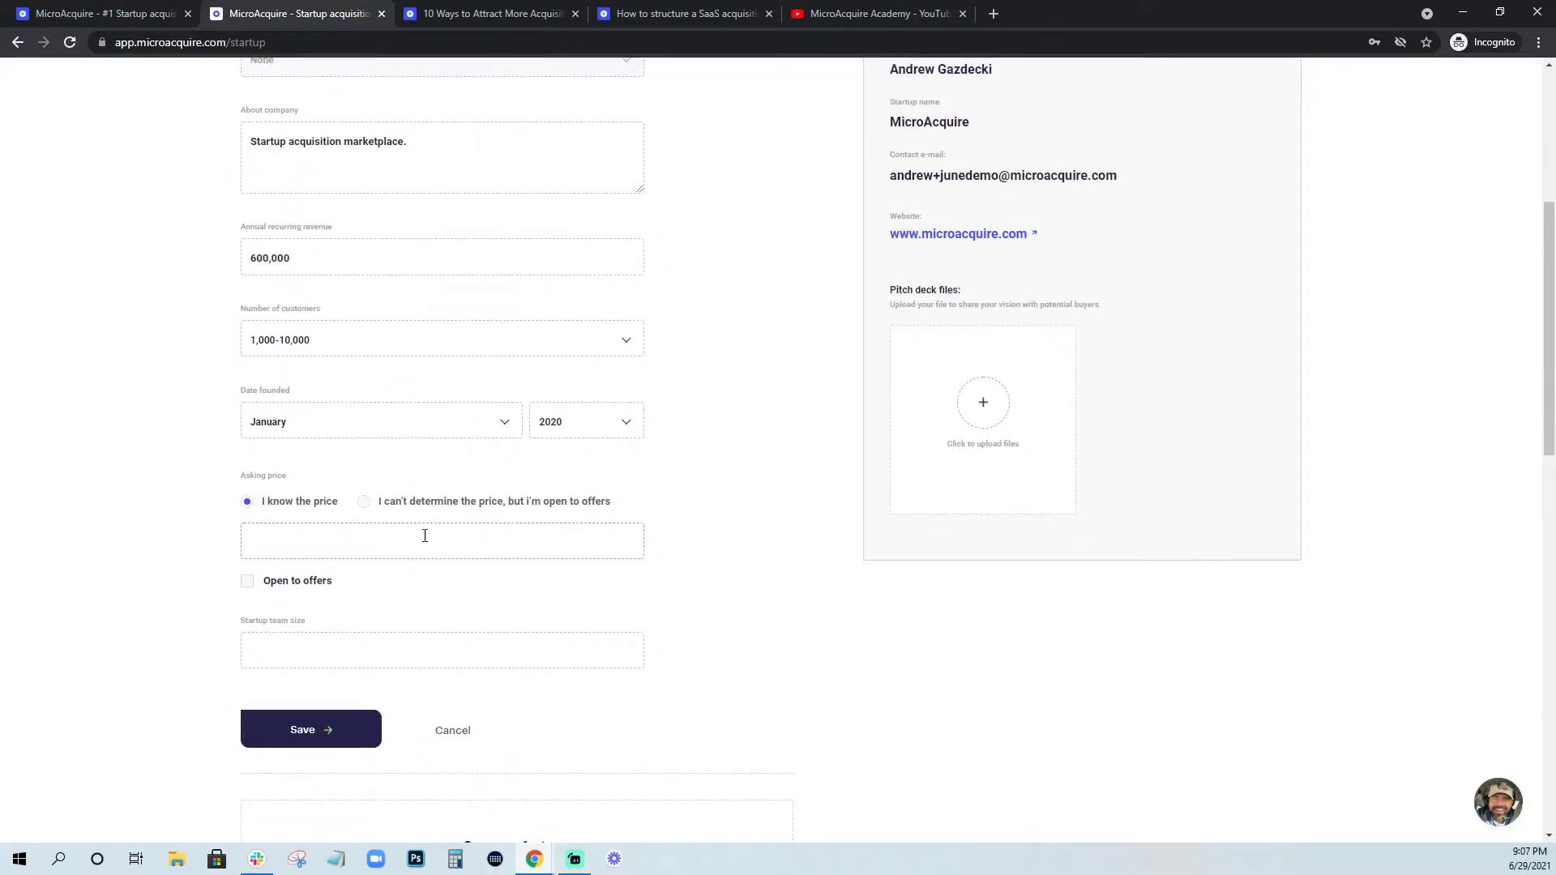
left_click(445, 535)
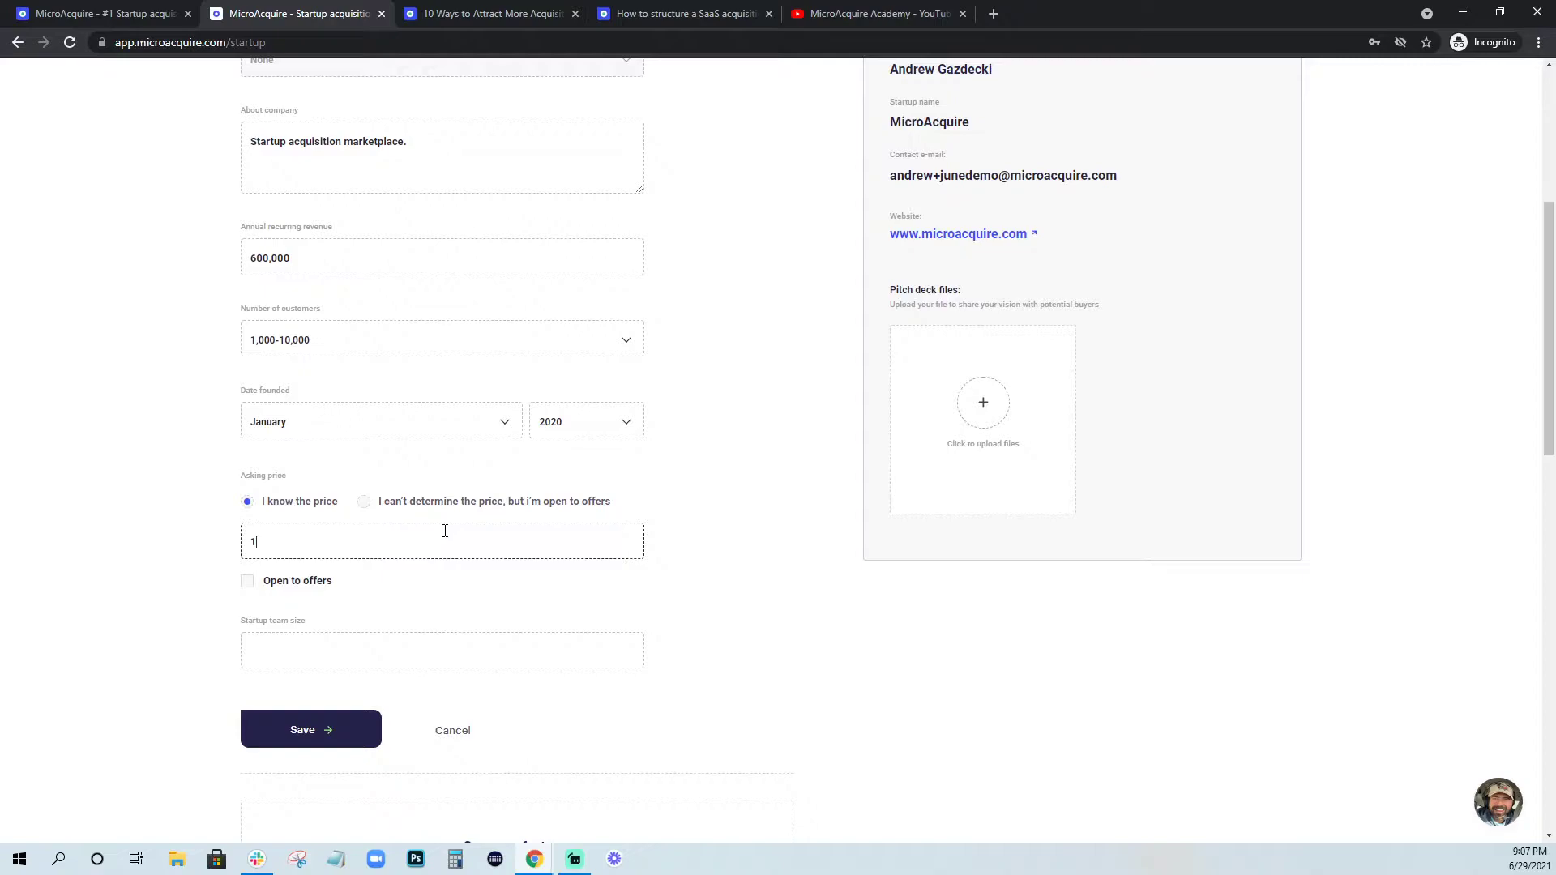
type("10,000,000")
left_click(861, 14)
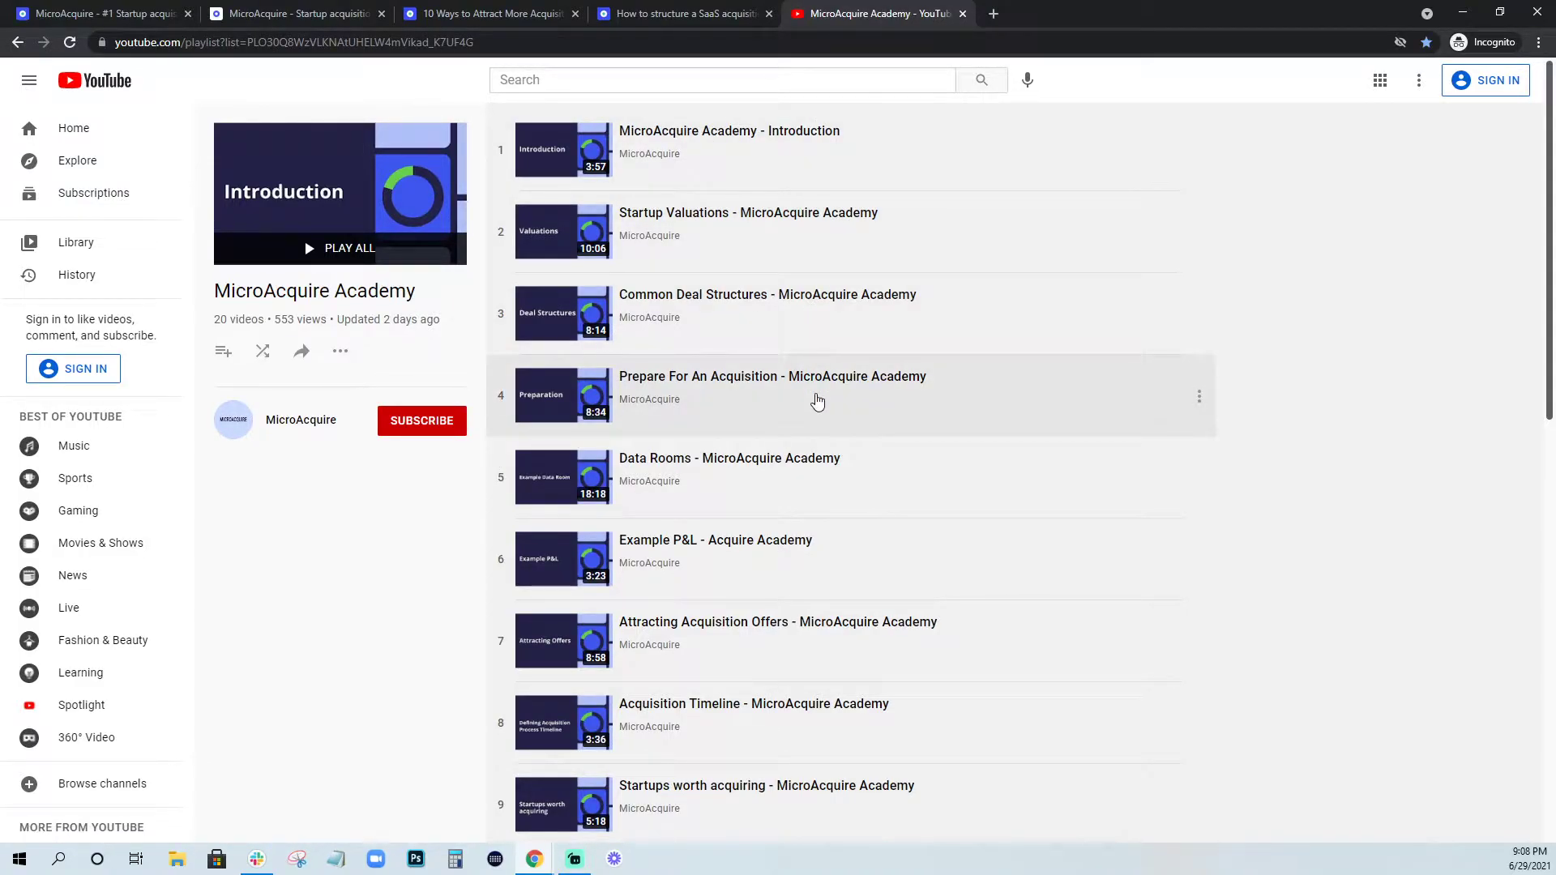
scroll(817, 401, "down", 11)
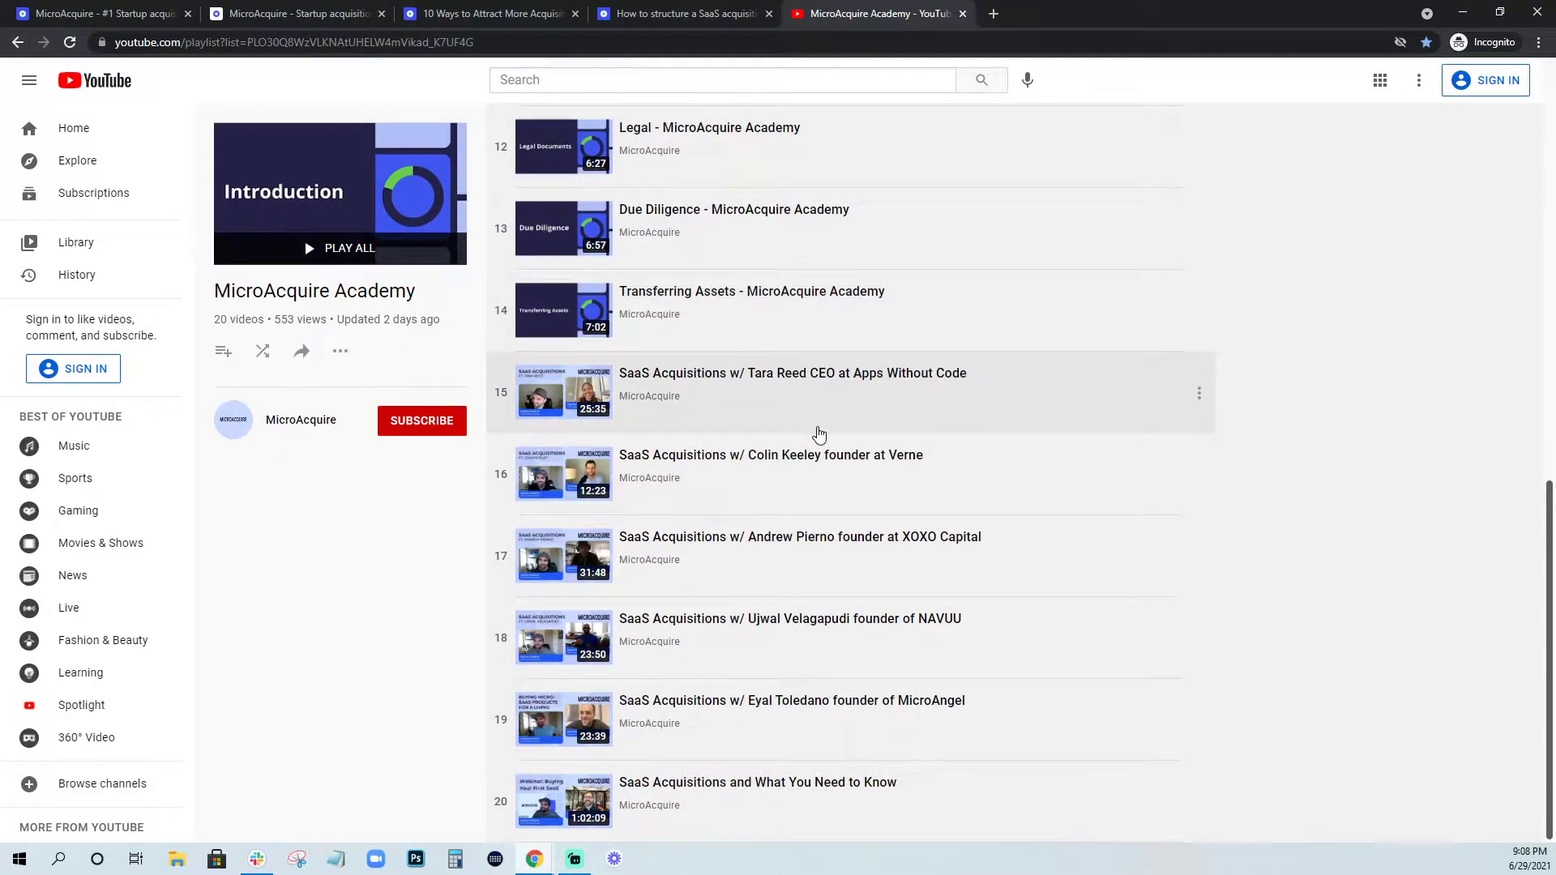
scroll(821, 433, "up", 11)
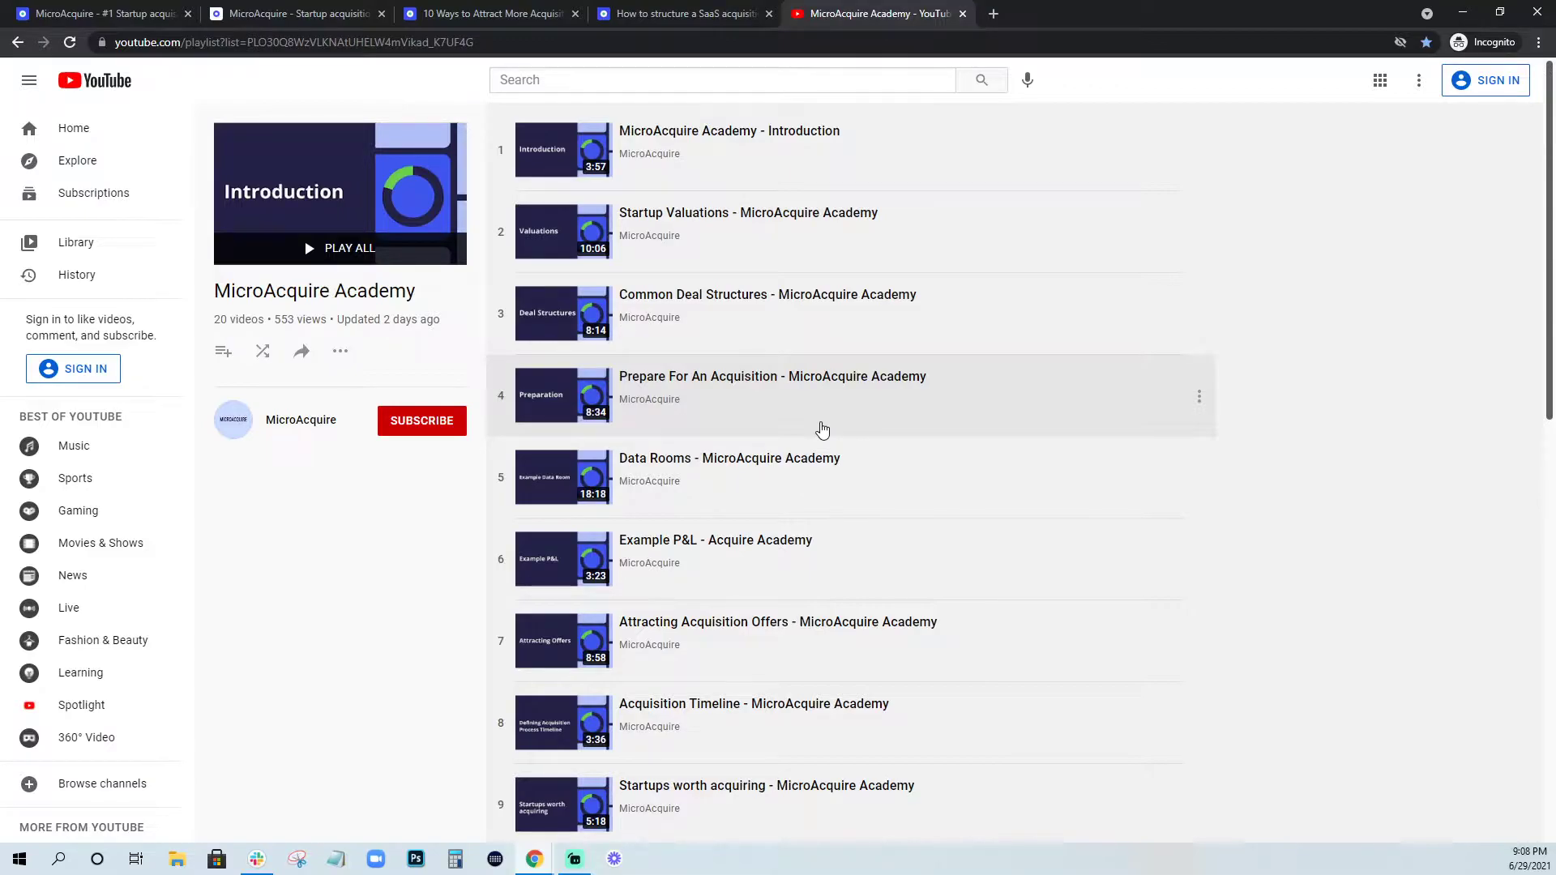
left_click(486, 14)
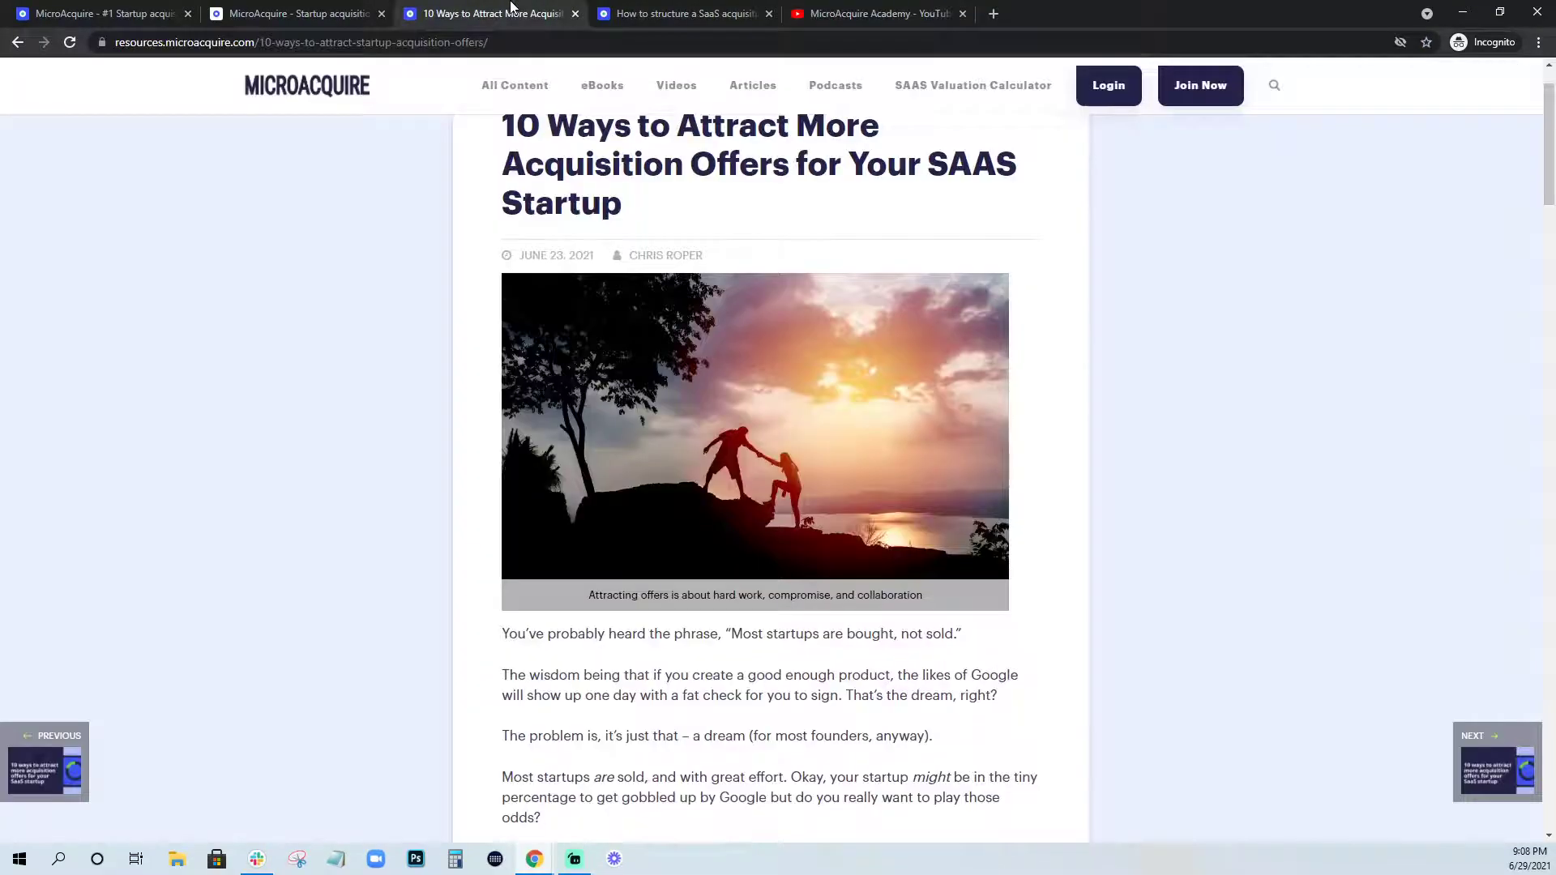
scroll(444, 311, "down", 20)
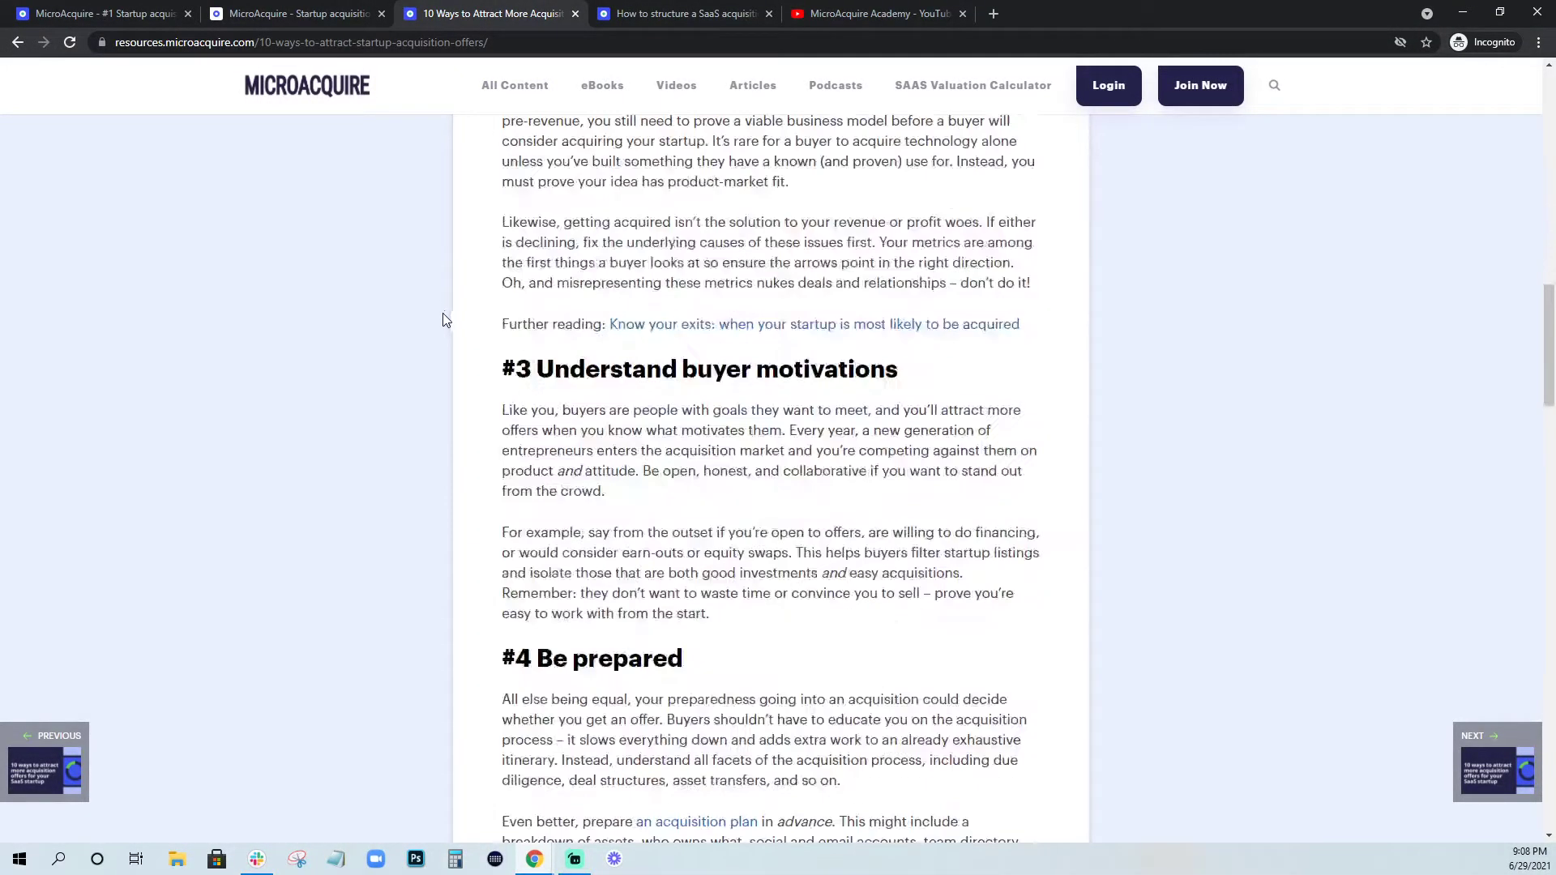
scroll(444, 324, "up", 20)
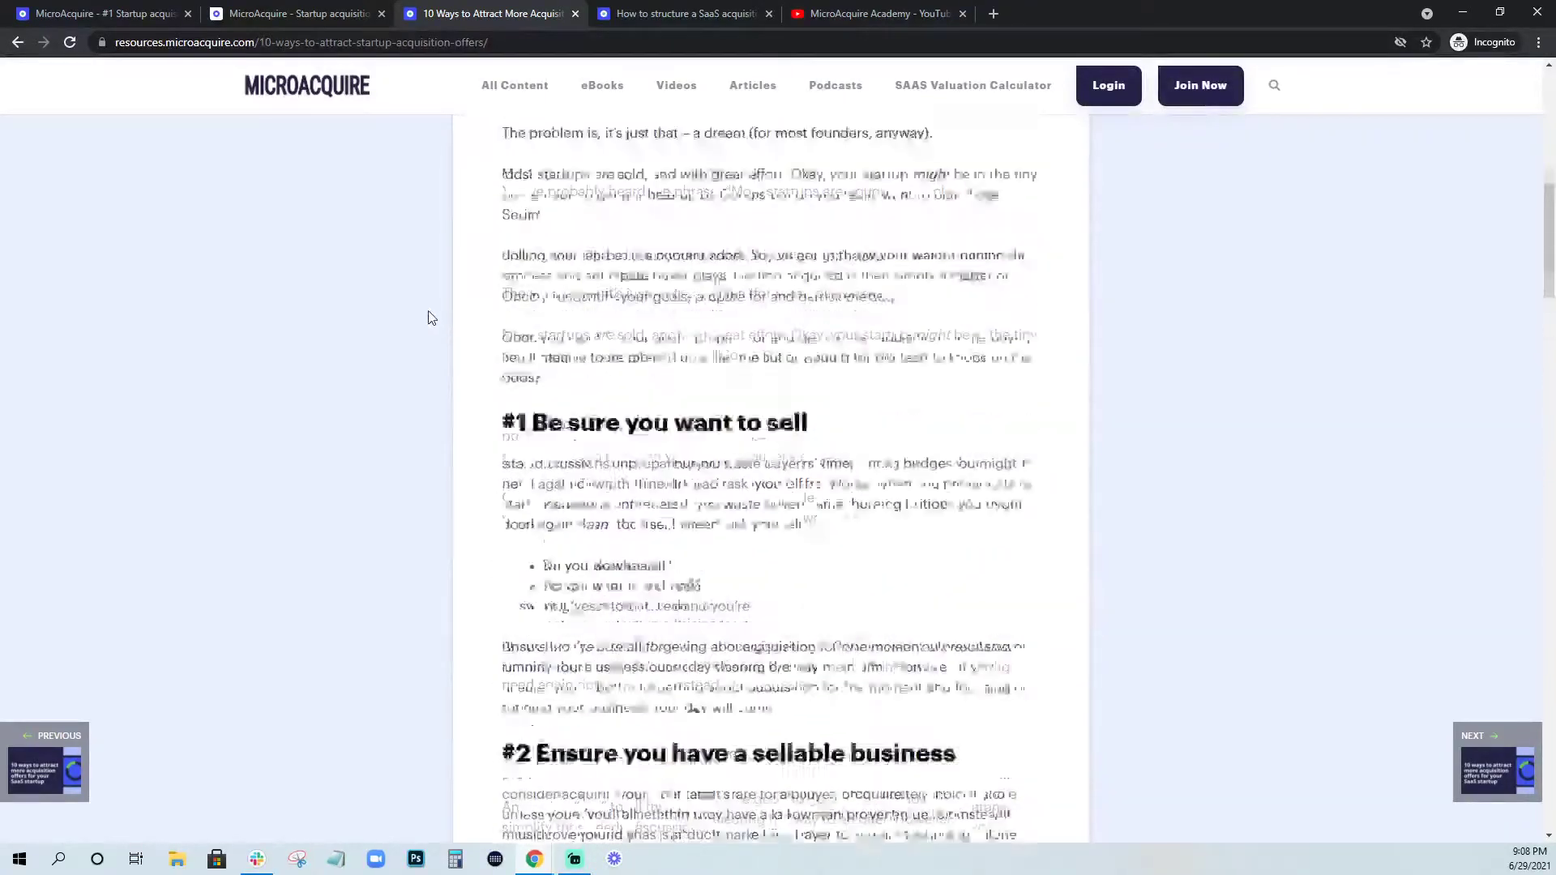
key("ctrl+shift+Tab")
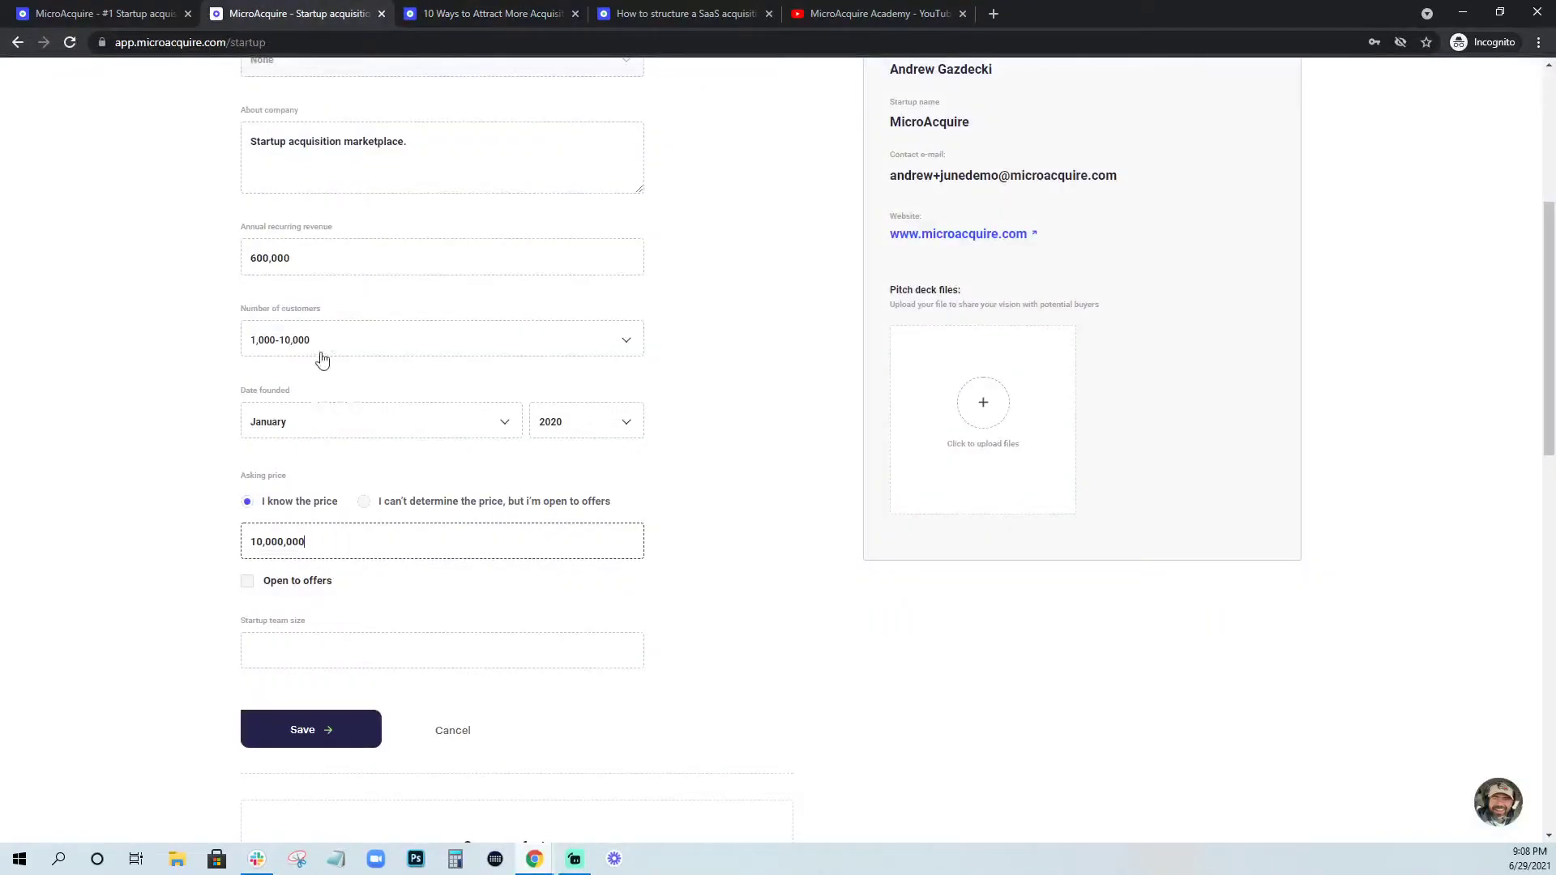
Save the basic details as open to offers with a team size of 10.
left_click(282, 582)
left_click(286, 642)
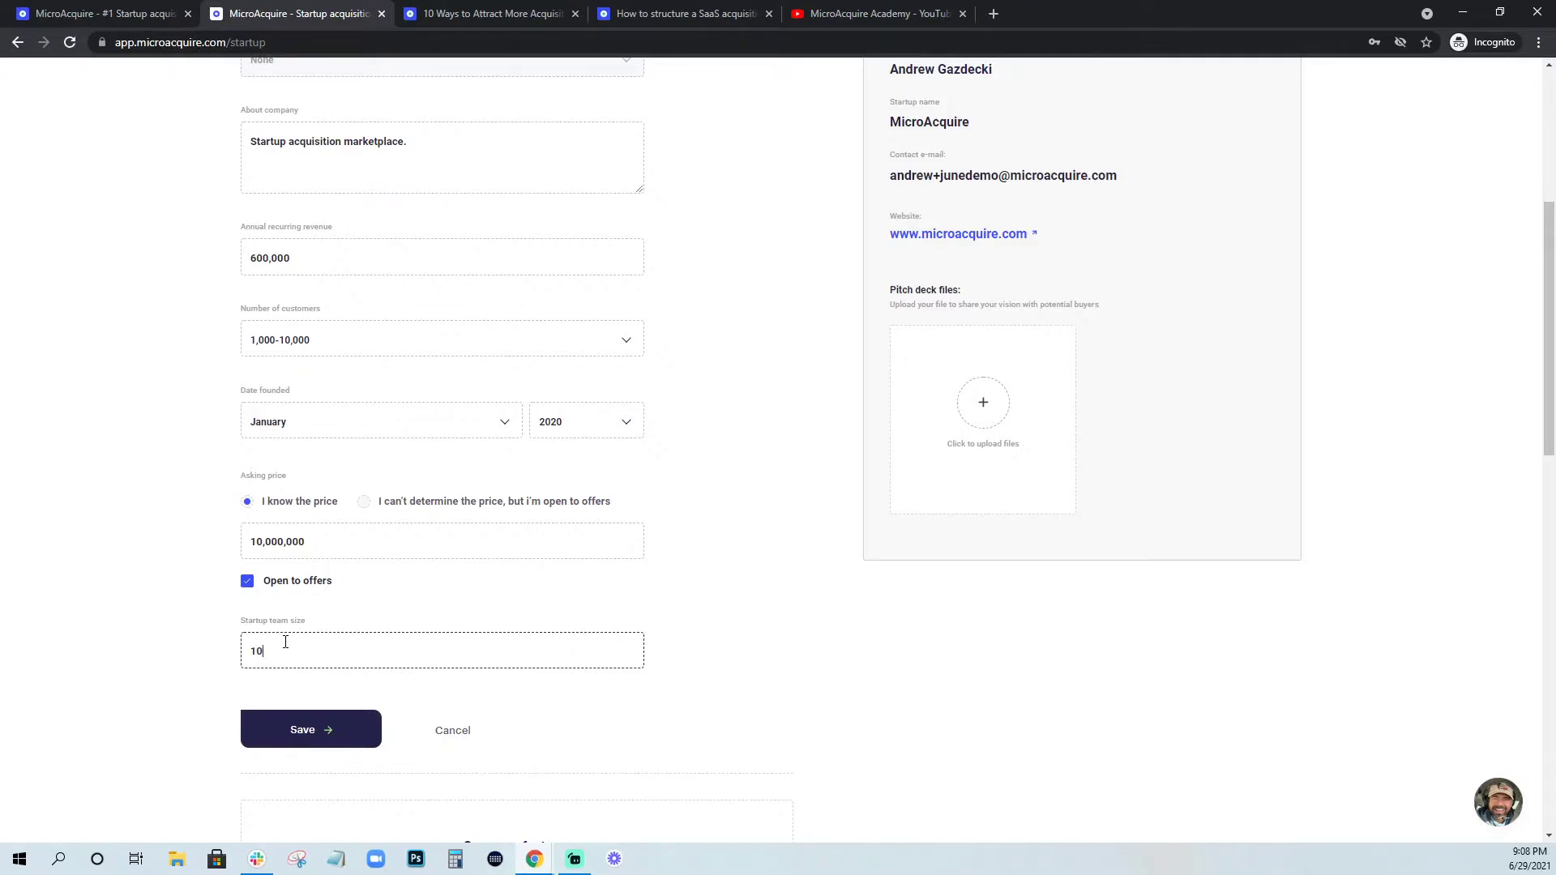
left_click(301, 730)
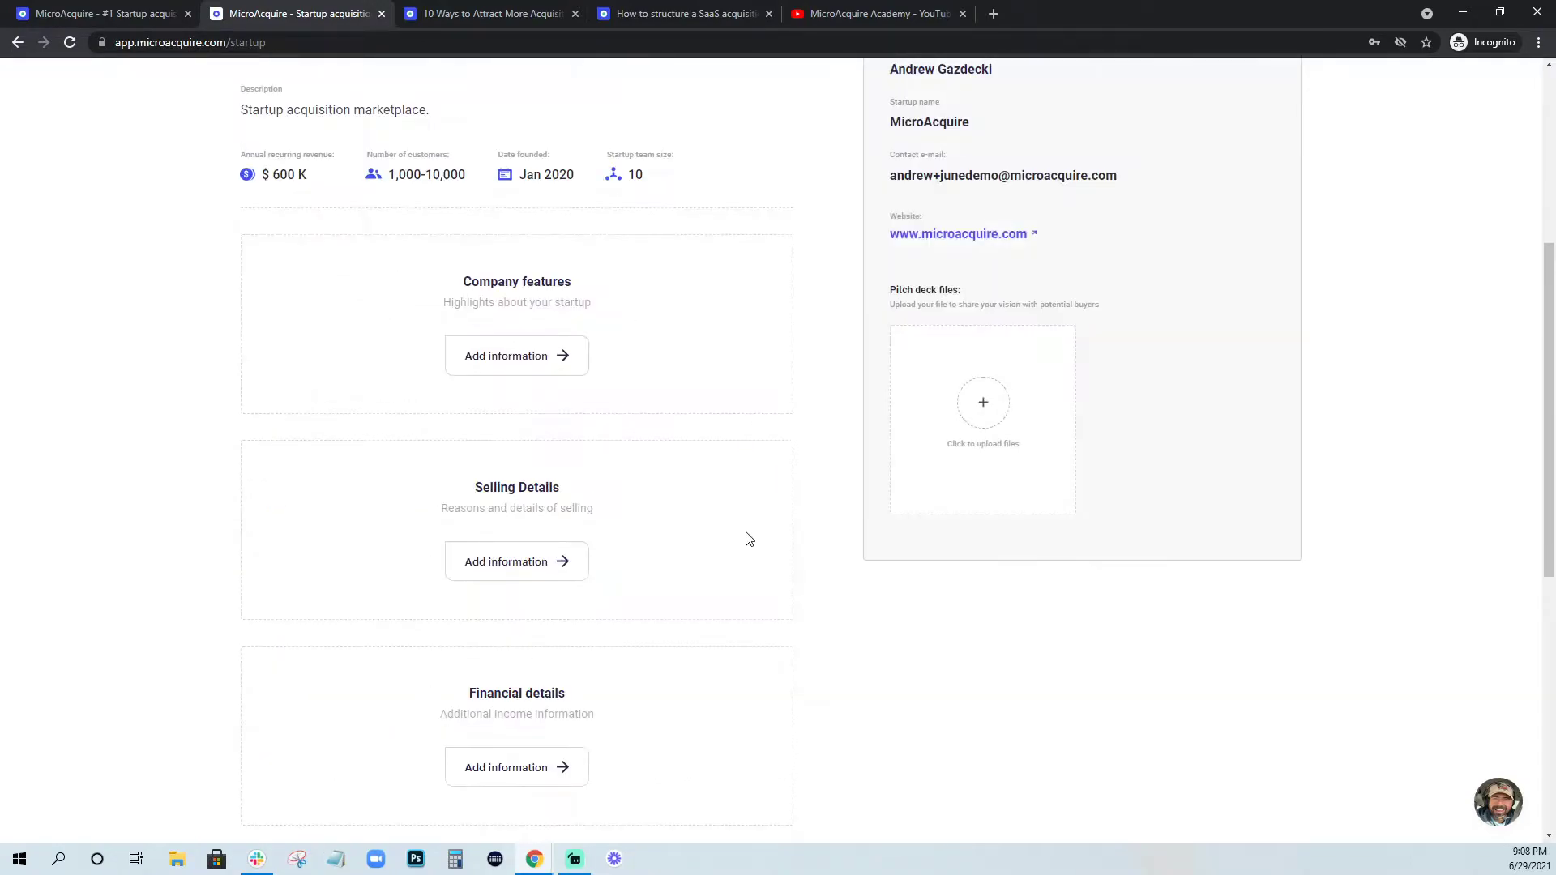
scroll(802, 531, "up", 5)
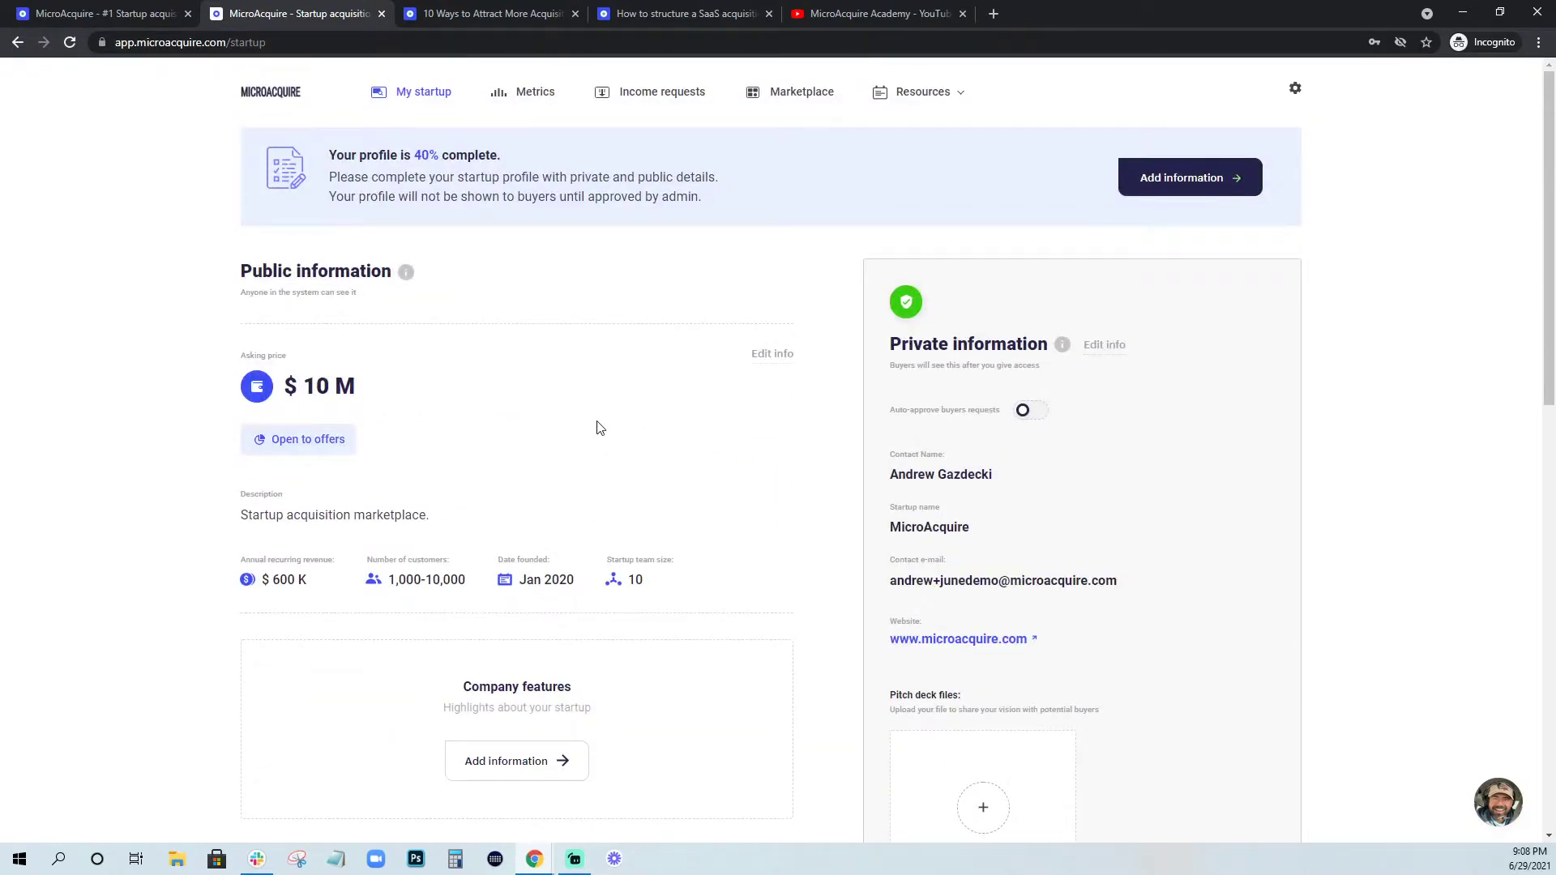
scroll(566, 434, "down", 3)
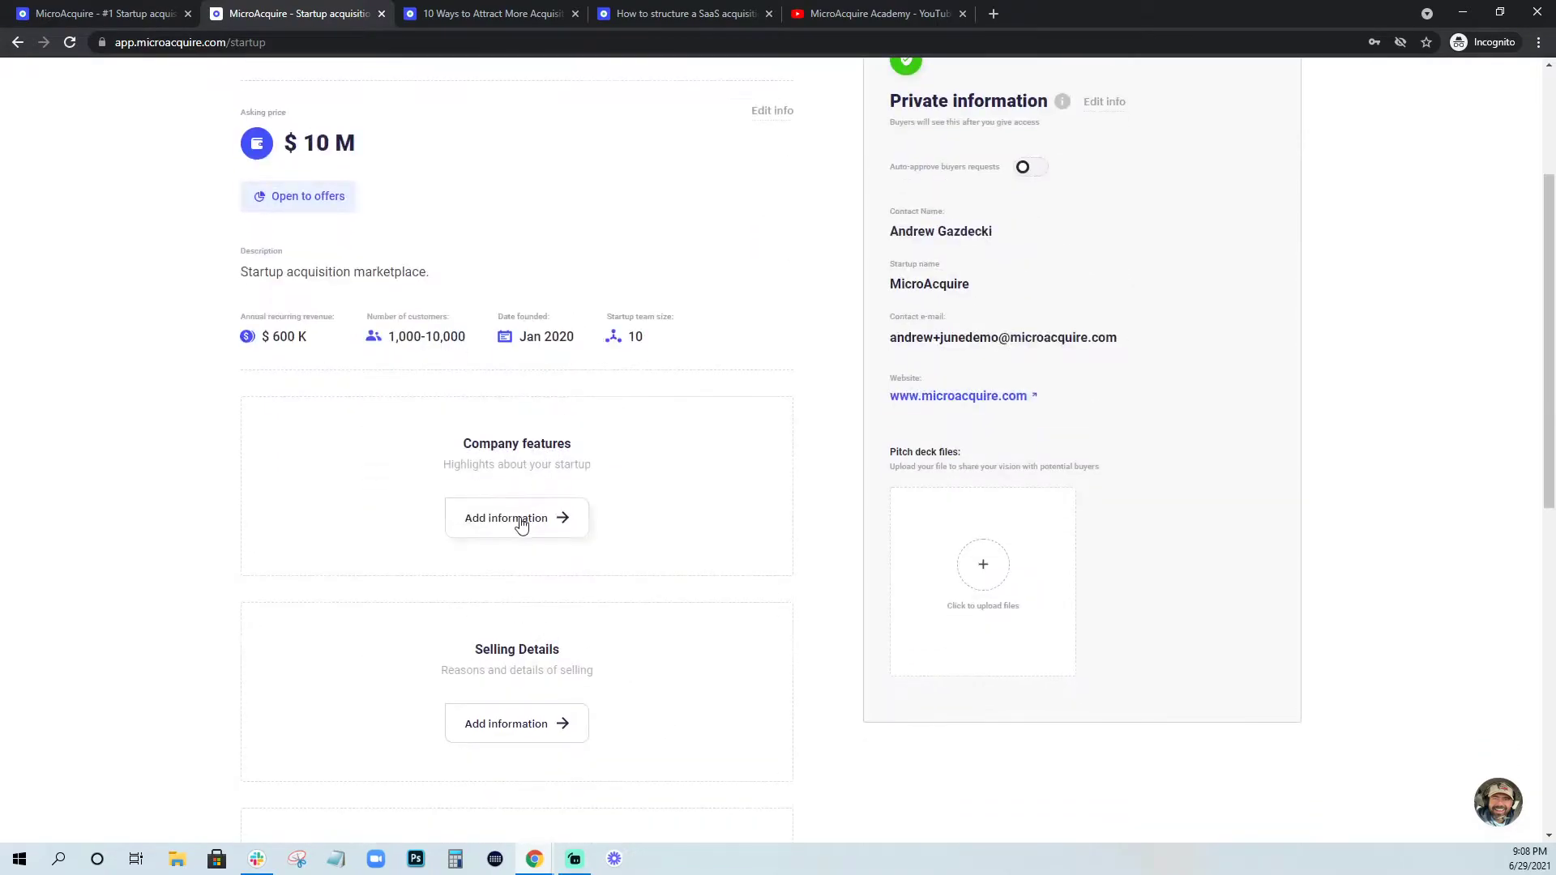
Enter SaaS Marketplace business model, React and Google Cloud stack, and competitors Google and Apple.
left_click(521, 518)
left_click(446, 504)
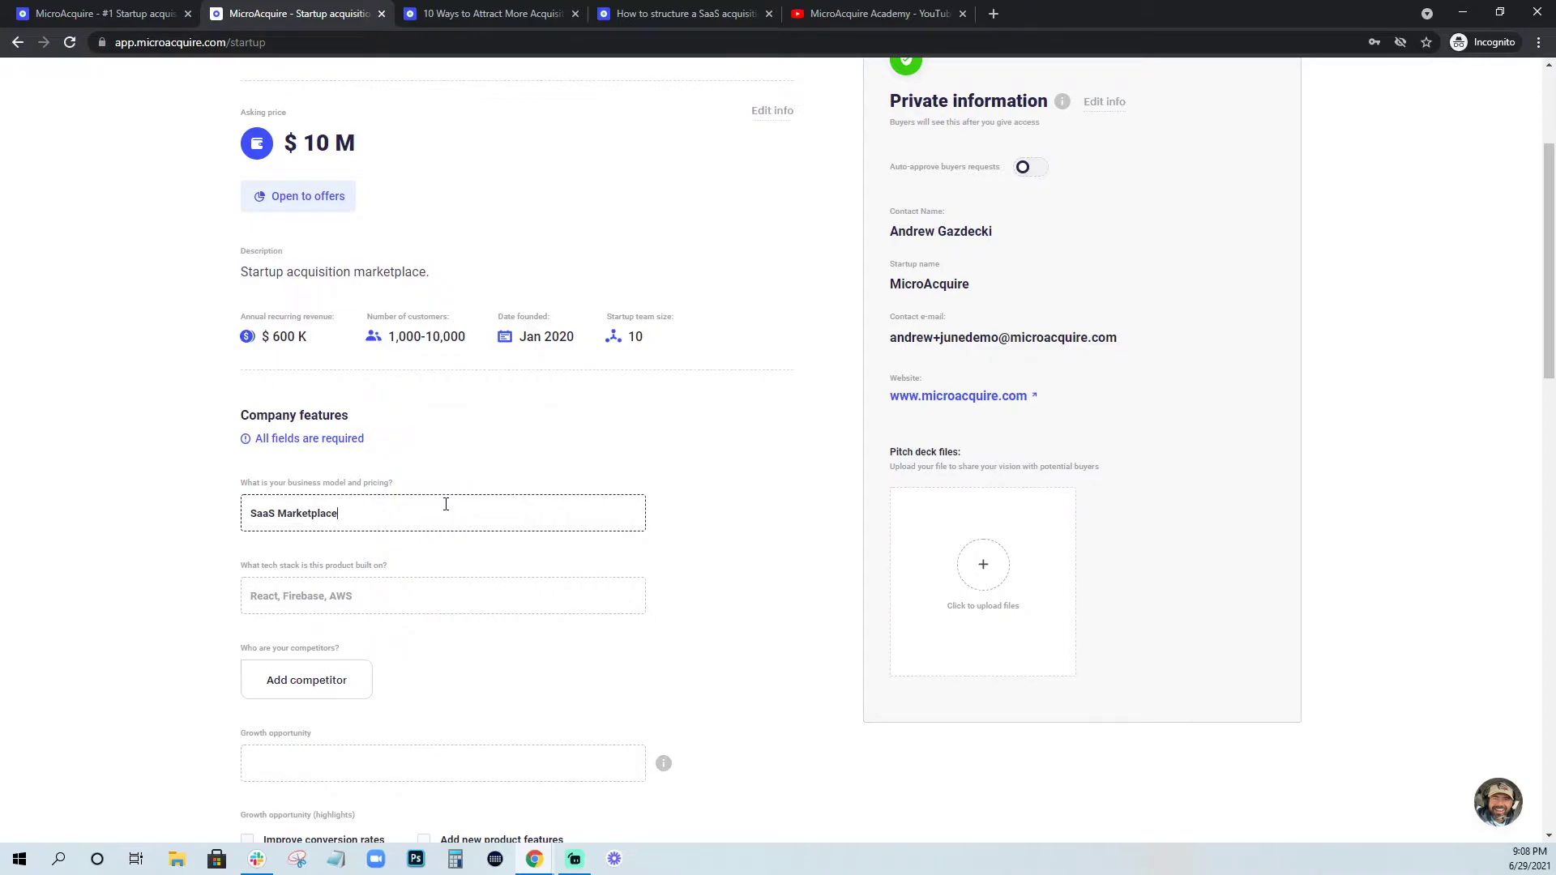
key("Tab")
type("Rea")
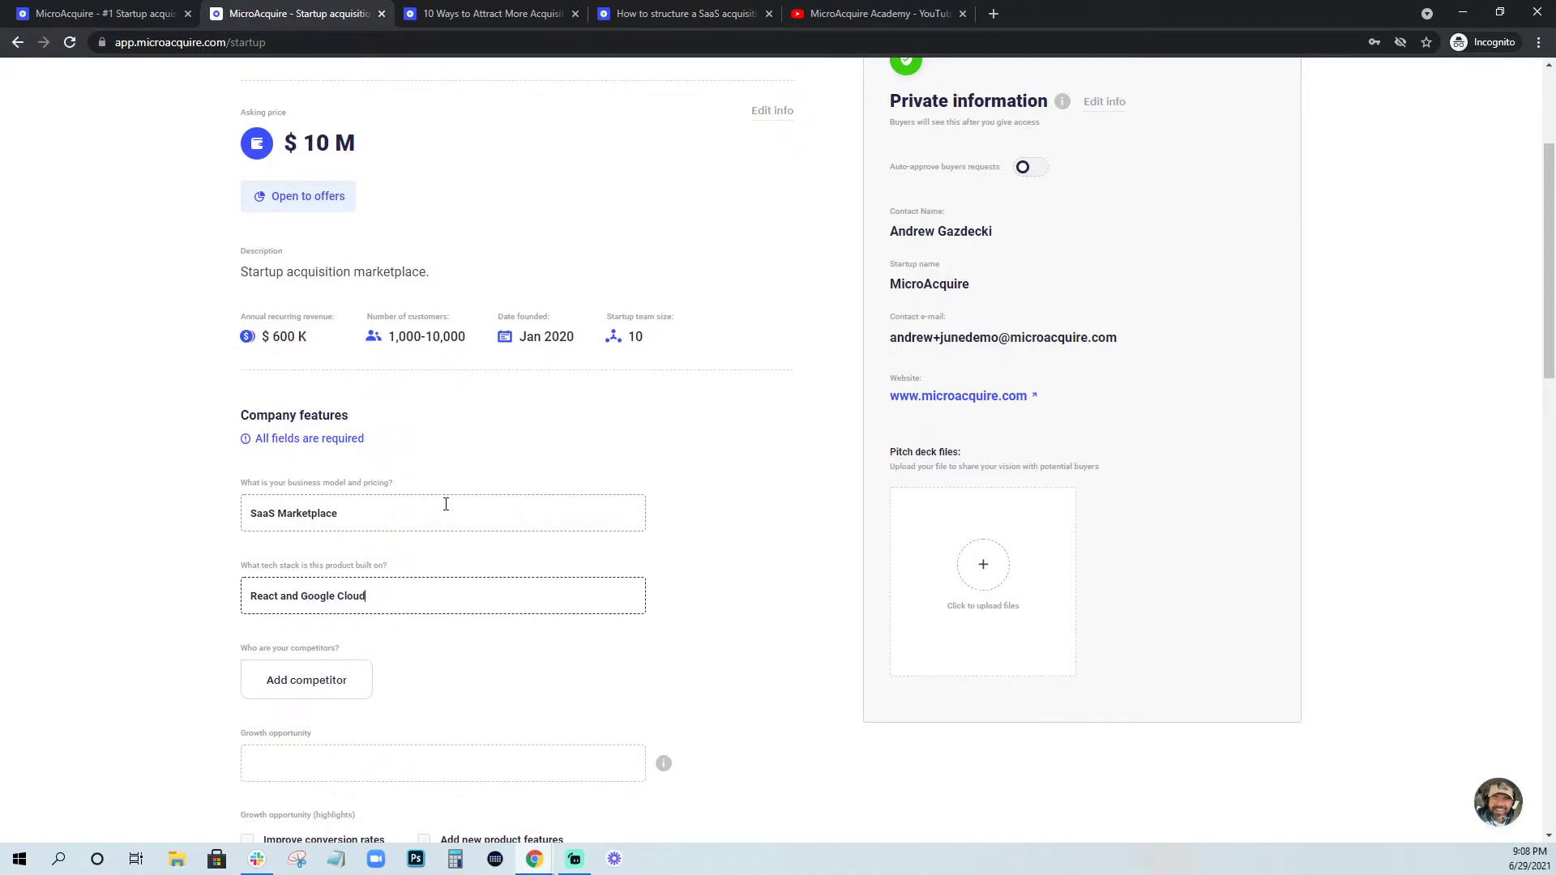
scroll(446, 504, "down", 2)
left_click(307, 517)
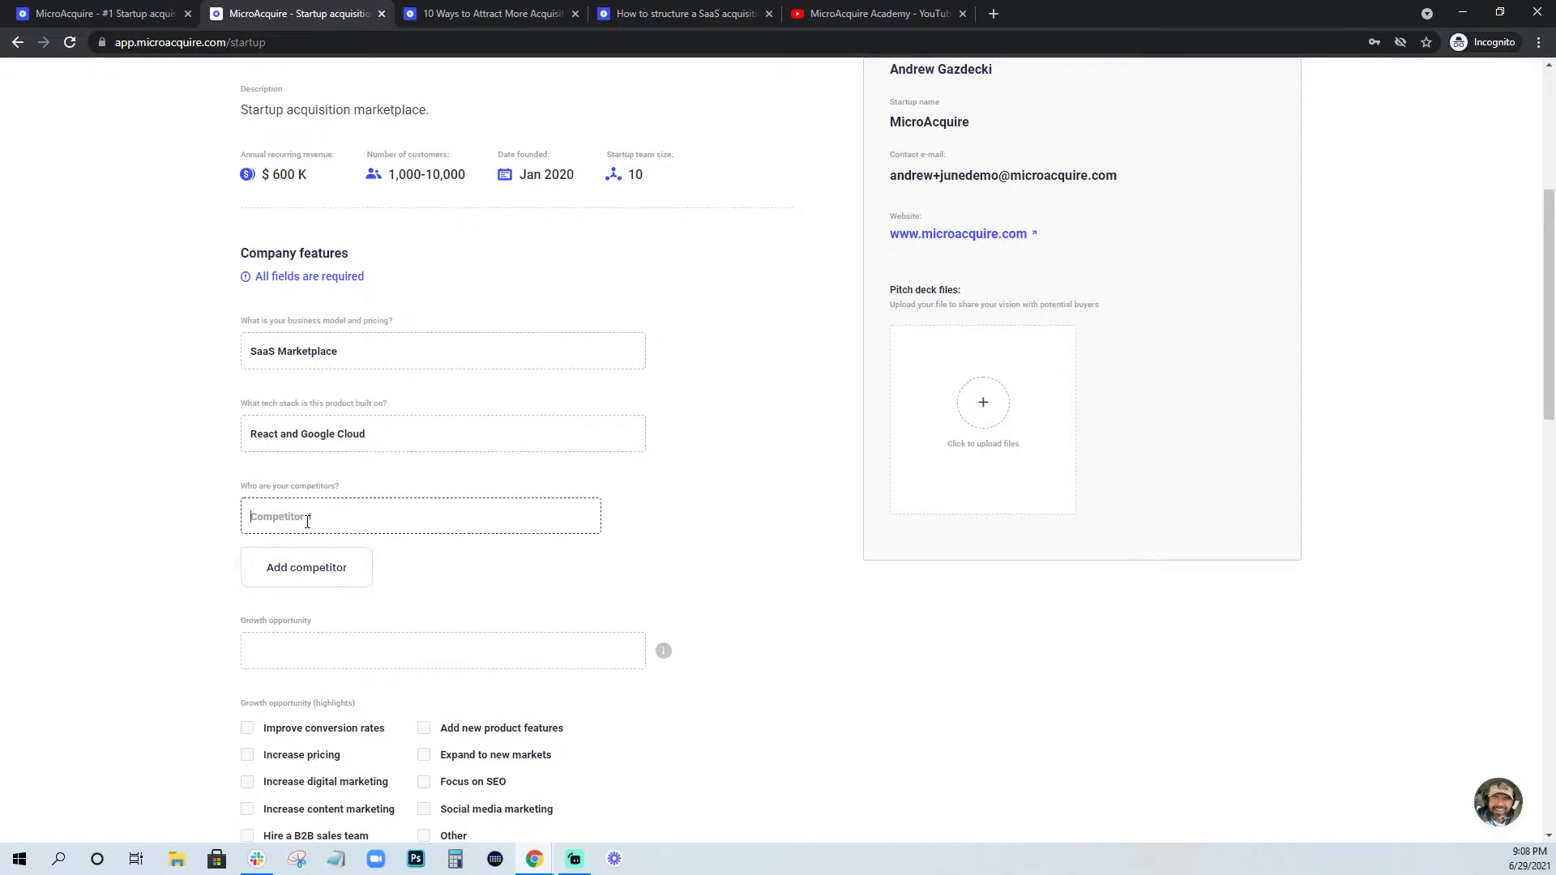
type("Google")
left_click(306, 561)
type("Apple")
Describe the growth opportunity and check six growth highlights, from conversion rates to SEO.
left_click(338, 717)
scroll(623, 612, "down", 3)
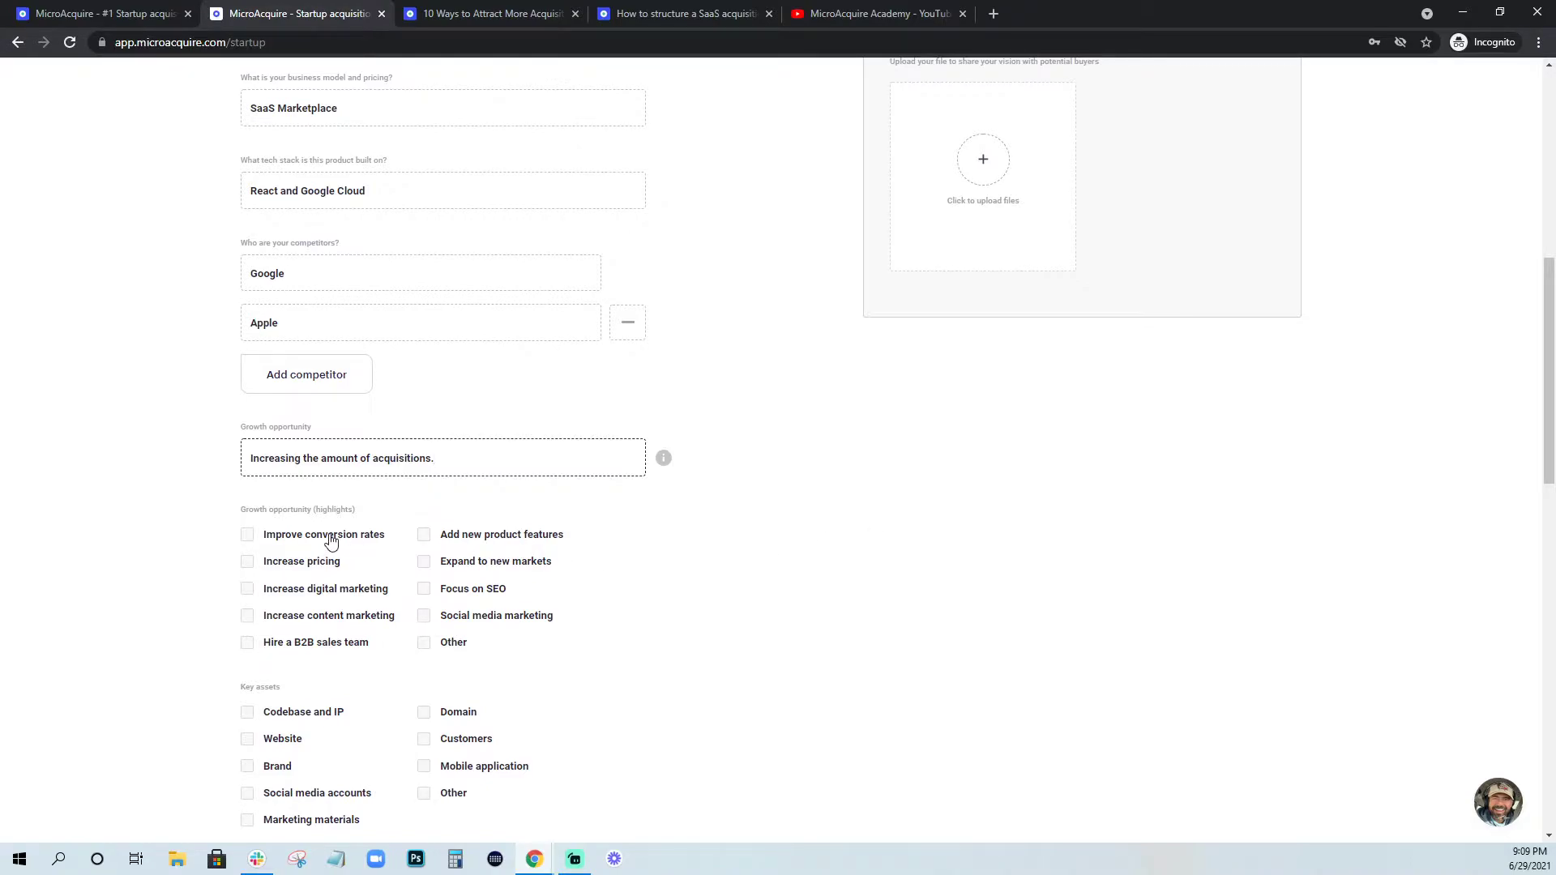
left_click(331, 538)
left_click(312, 563)
left_click(306, 592)
left_click(456, 542)
left_click(459, 574)
left_click(468, 592)
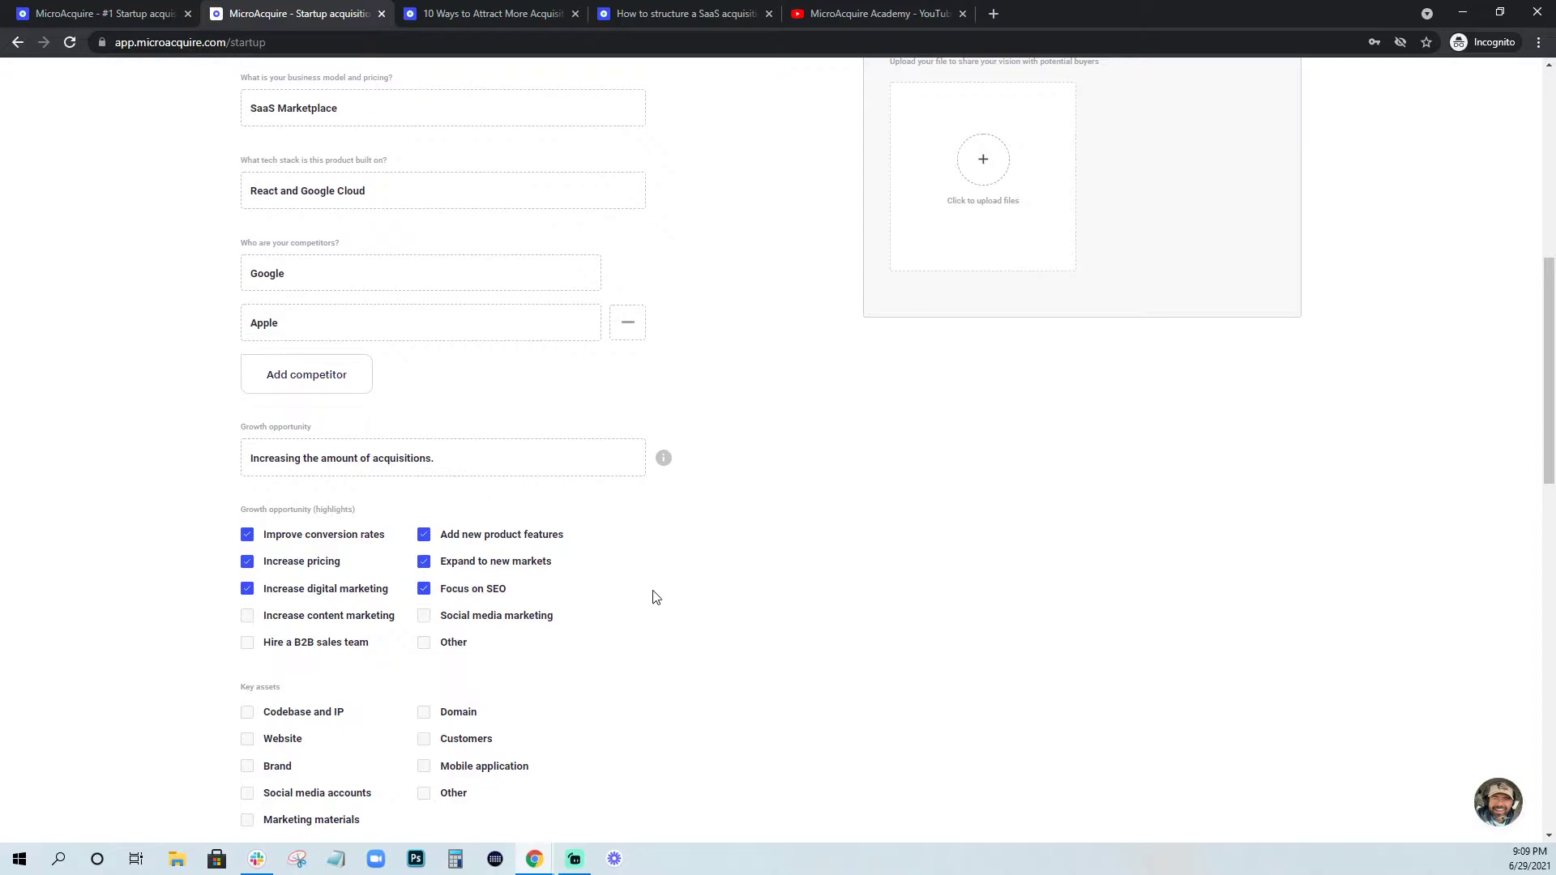
Mark Website, Brand, Social media, Marketing materials, Domain, Customers and Other as key assets.
scroll(653, 598, "down", 4)
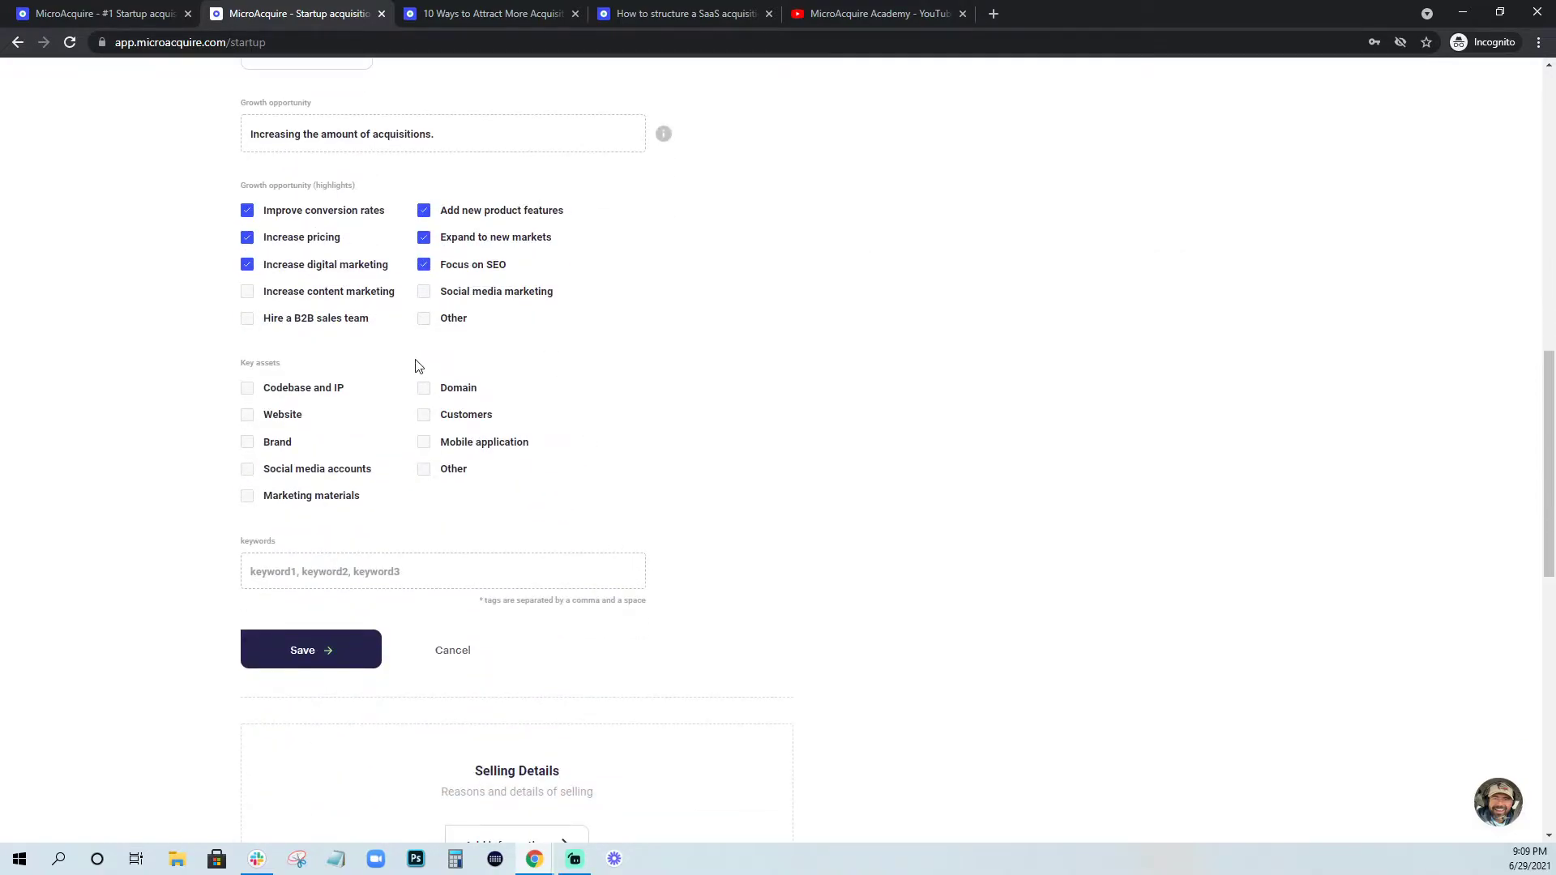
left_click(283, 418)
left_click(274, 444)
left_click(278, 471)
left_click(281, 502)
left_click(455, 393)
left_click(453, 417)
left_click(424, 475)
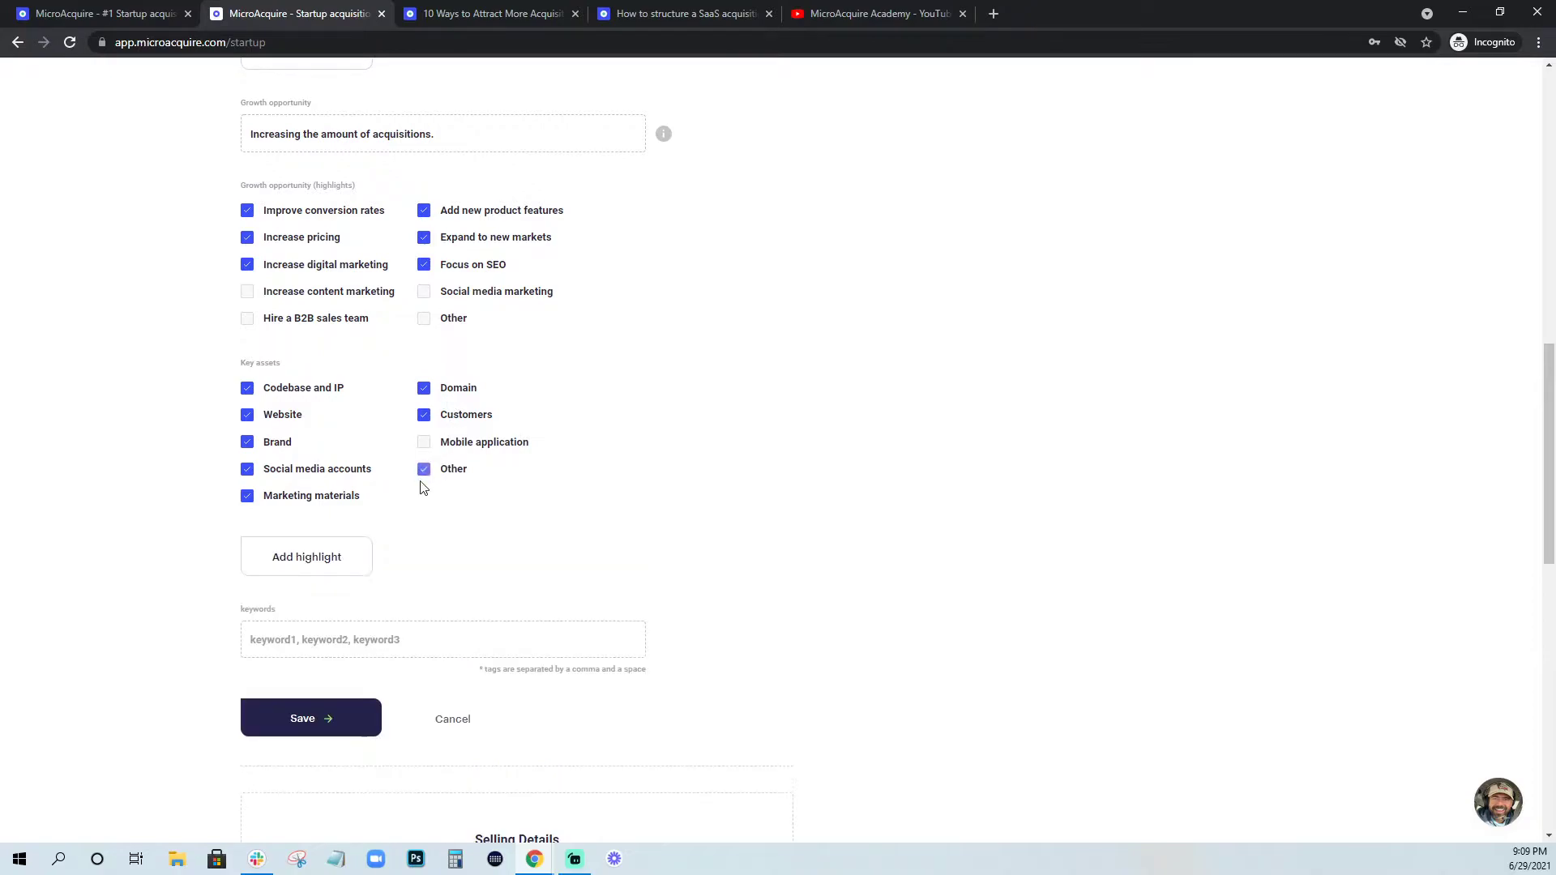
Add highlights 'High value domain' and 'Enterprise customers', keywords 'saas, marketplace', and save.
left_click(328, 554)
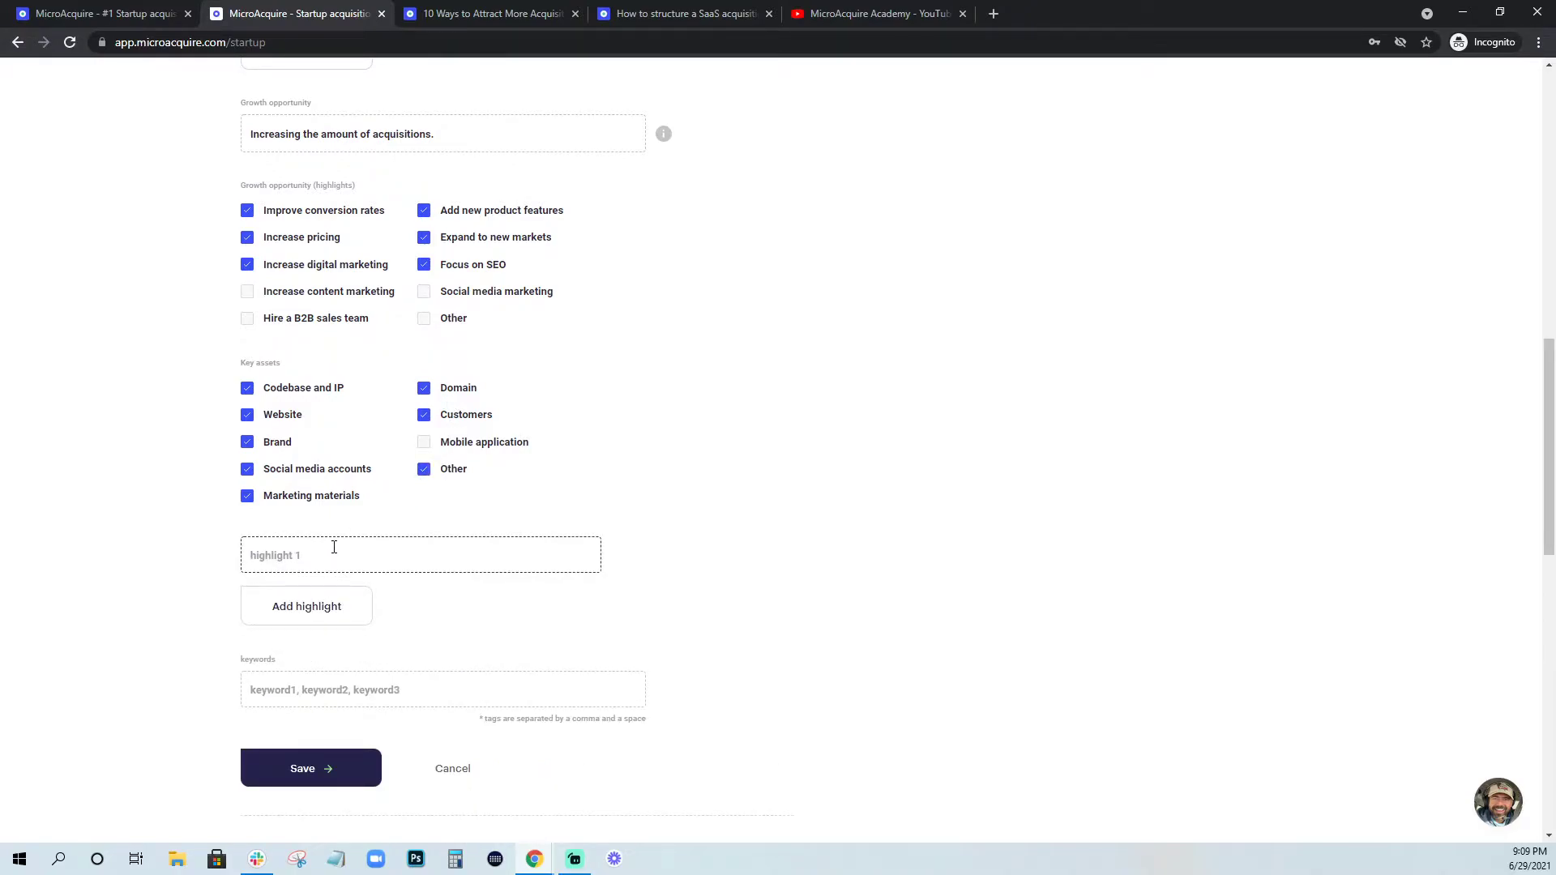
type("High value domain")
left_click(319, 607)
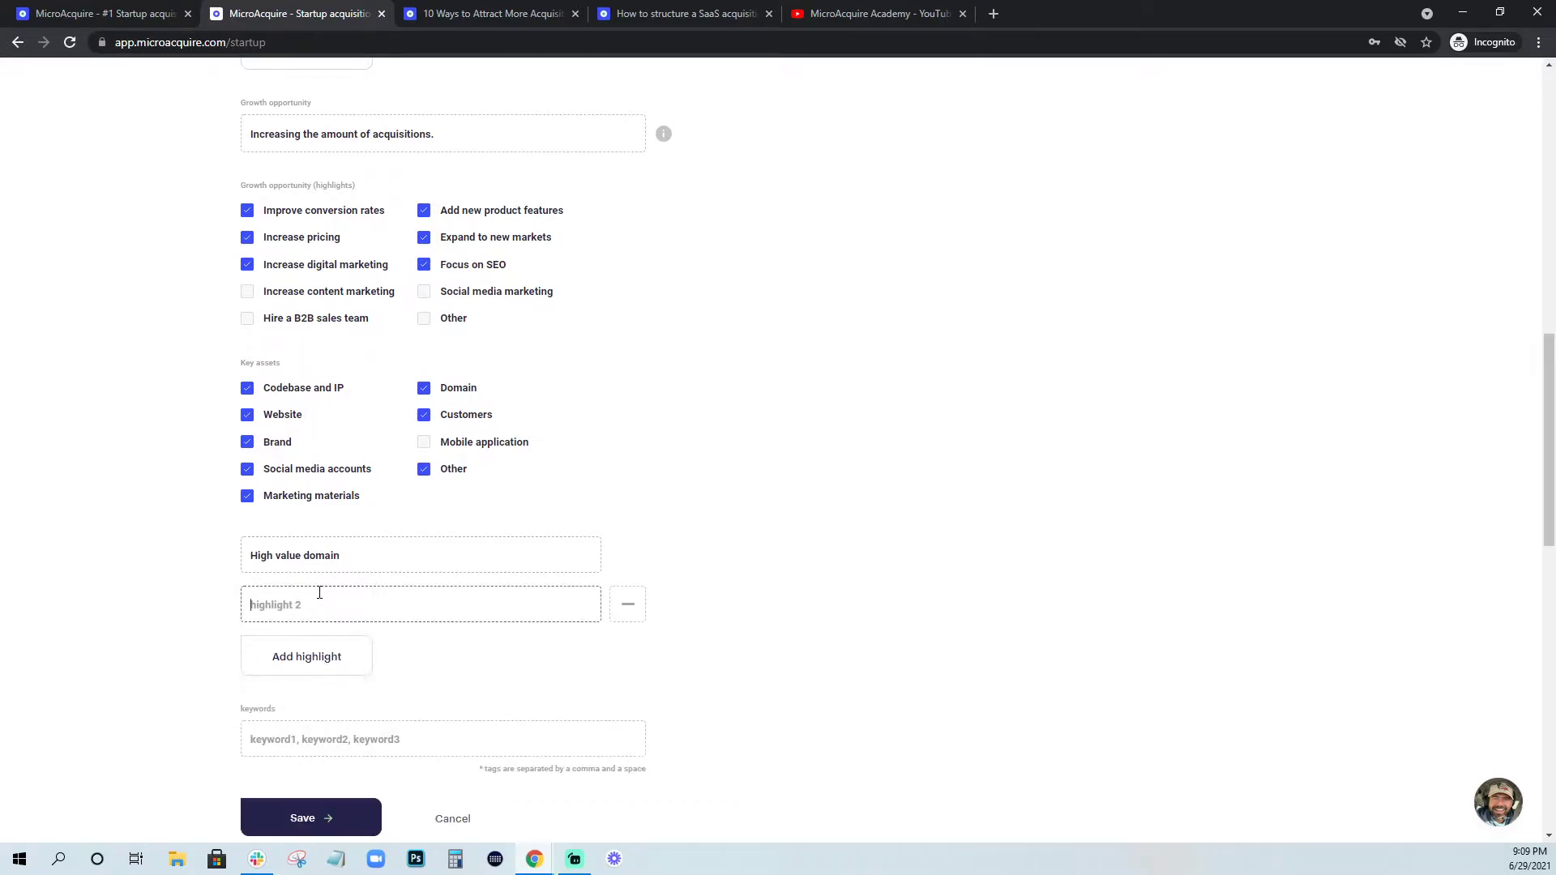
type("Enterprise customers")
left_click(352, 724)
type("saas,")
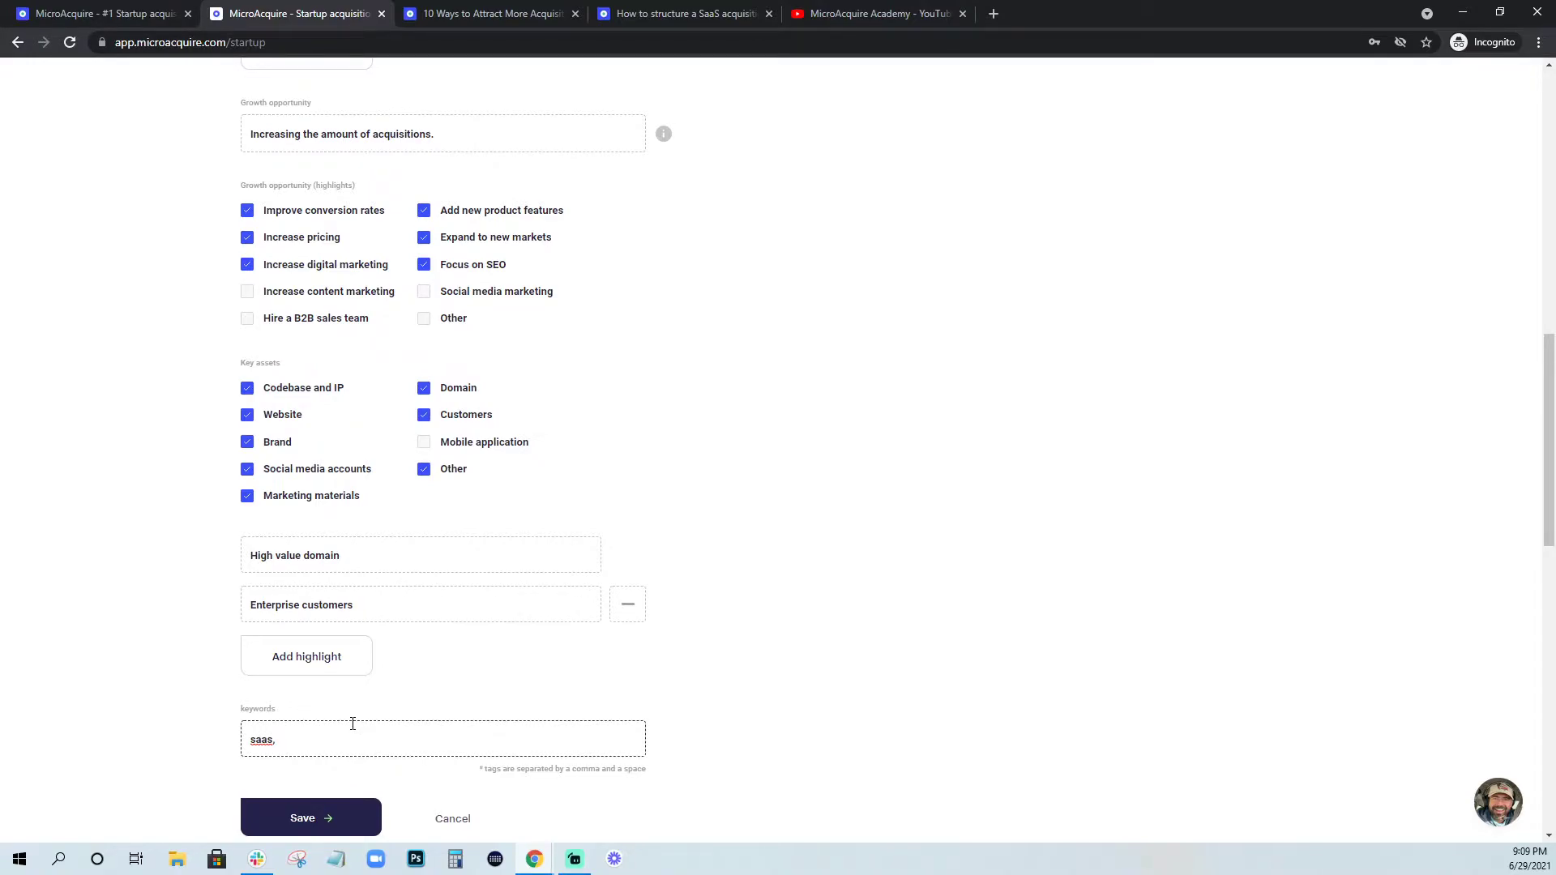
type(" marketplace")
left_click(306, 818)
scroll(713, 535, "down", 1)
Explain the sale (new project, creative deal structures, seller financing) and set funding to Bootstrapped.
left_click(519, 455)
left_click(476, 453)
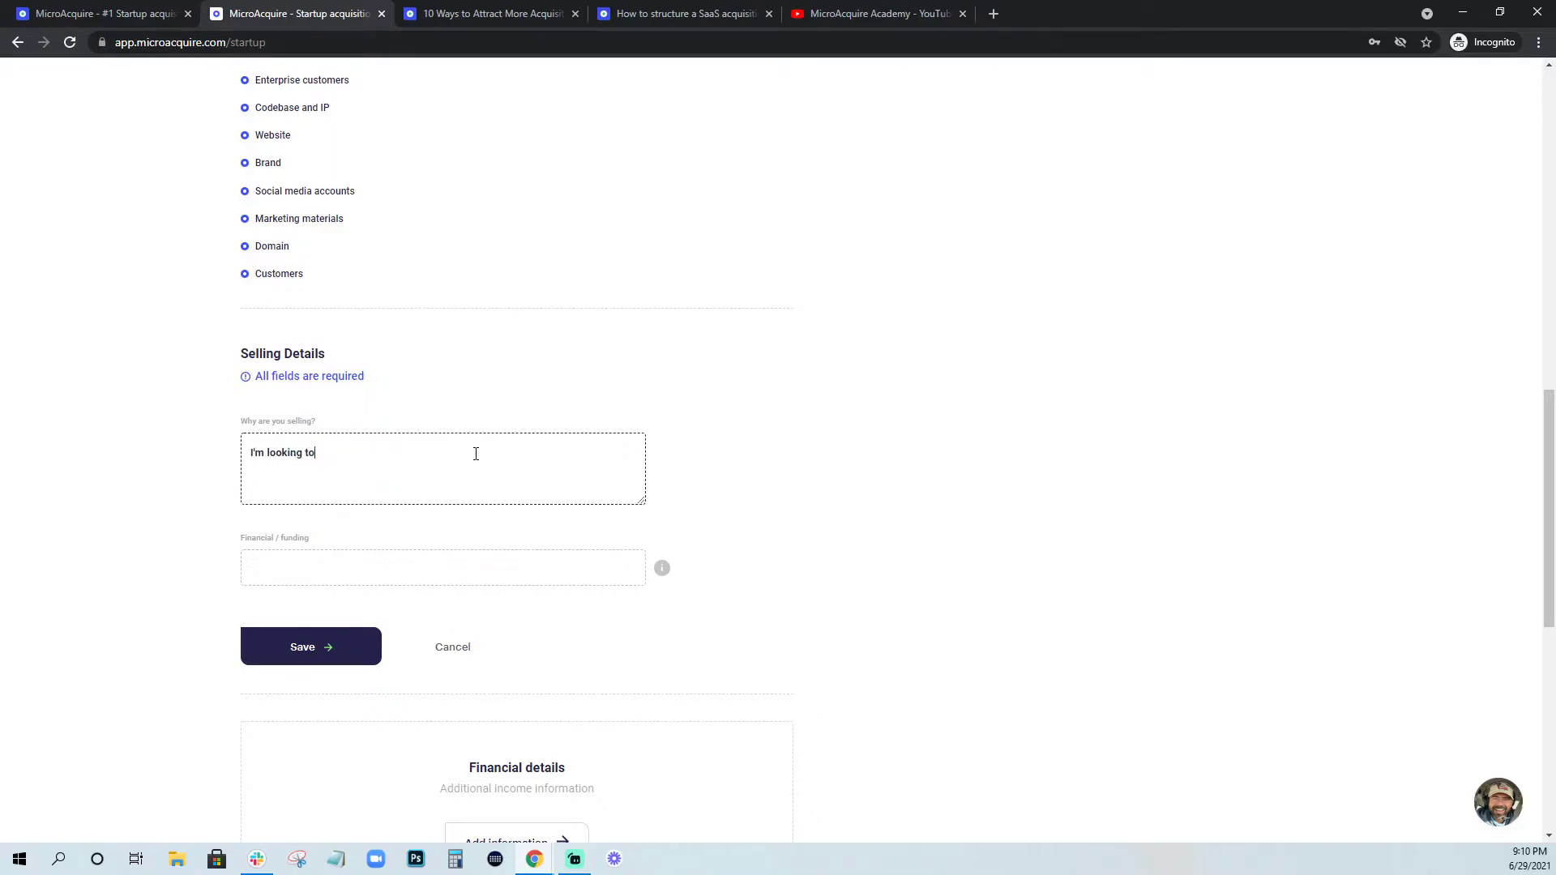
type("onto a new project.")
left_click(373, 551)
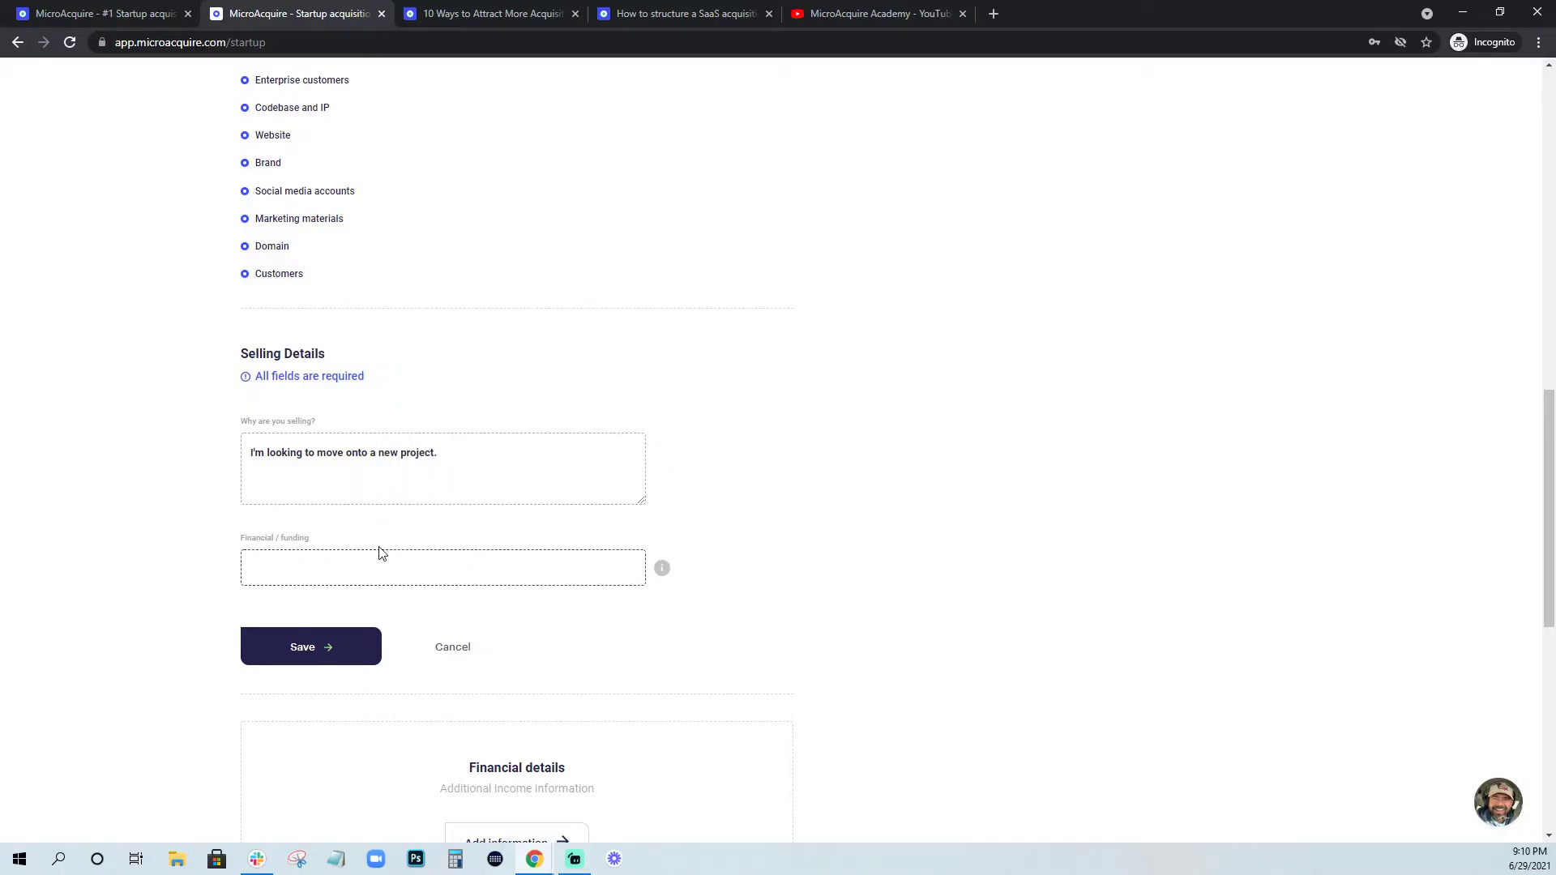
type("Bootstrapped")
left_click(531, 453)
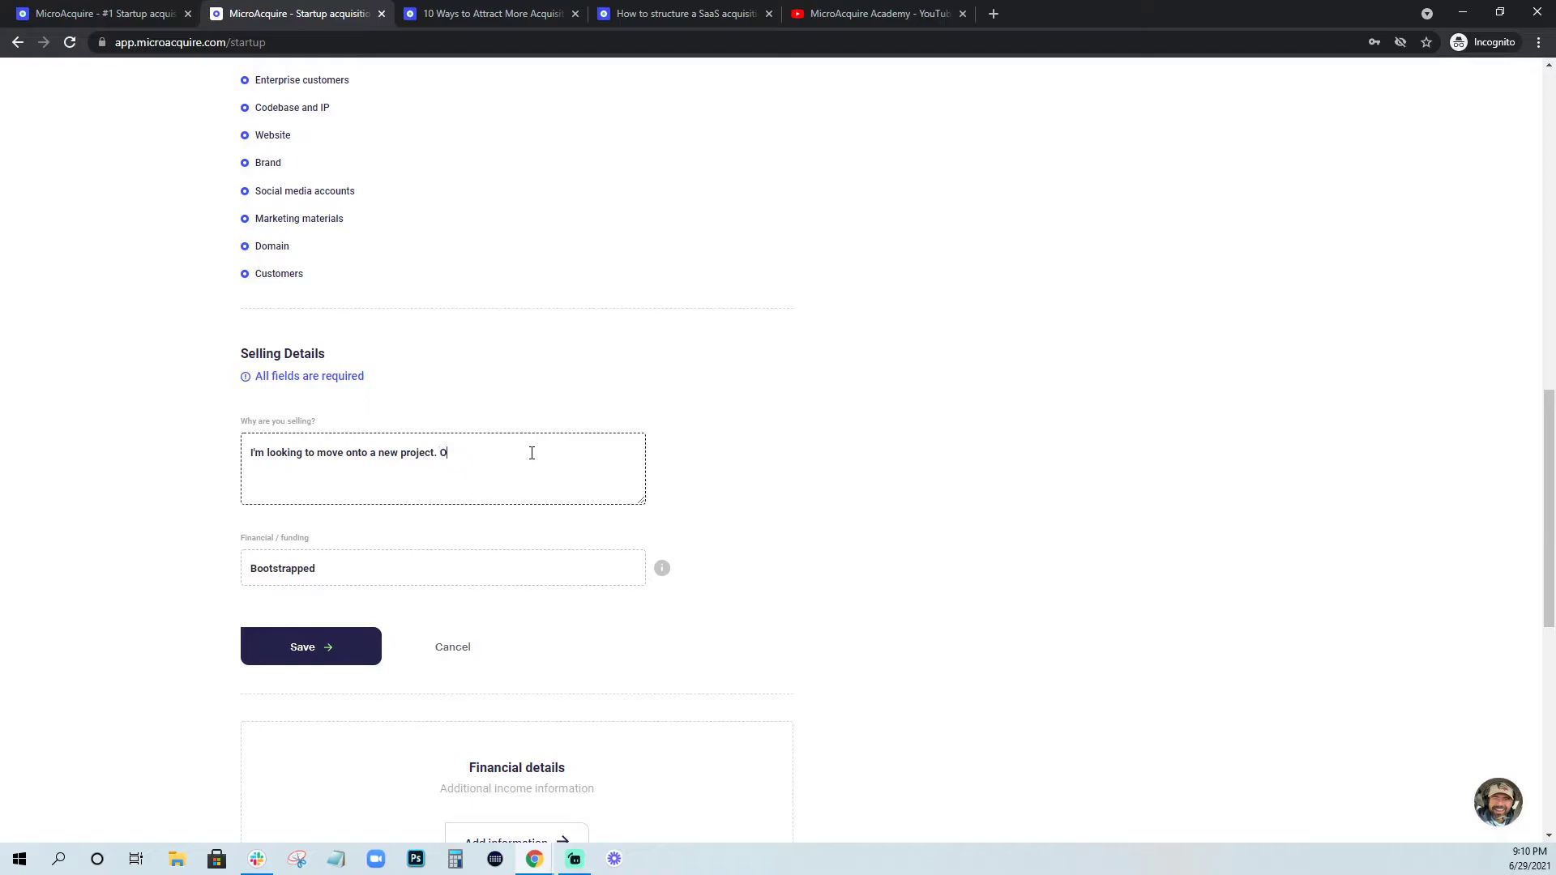
type("e deal structures and potentially seller financing.")
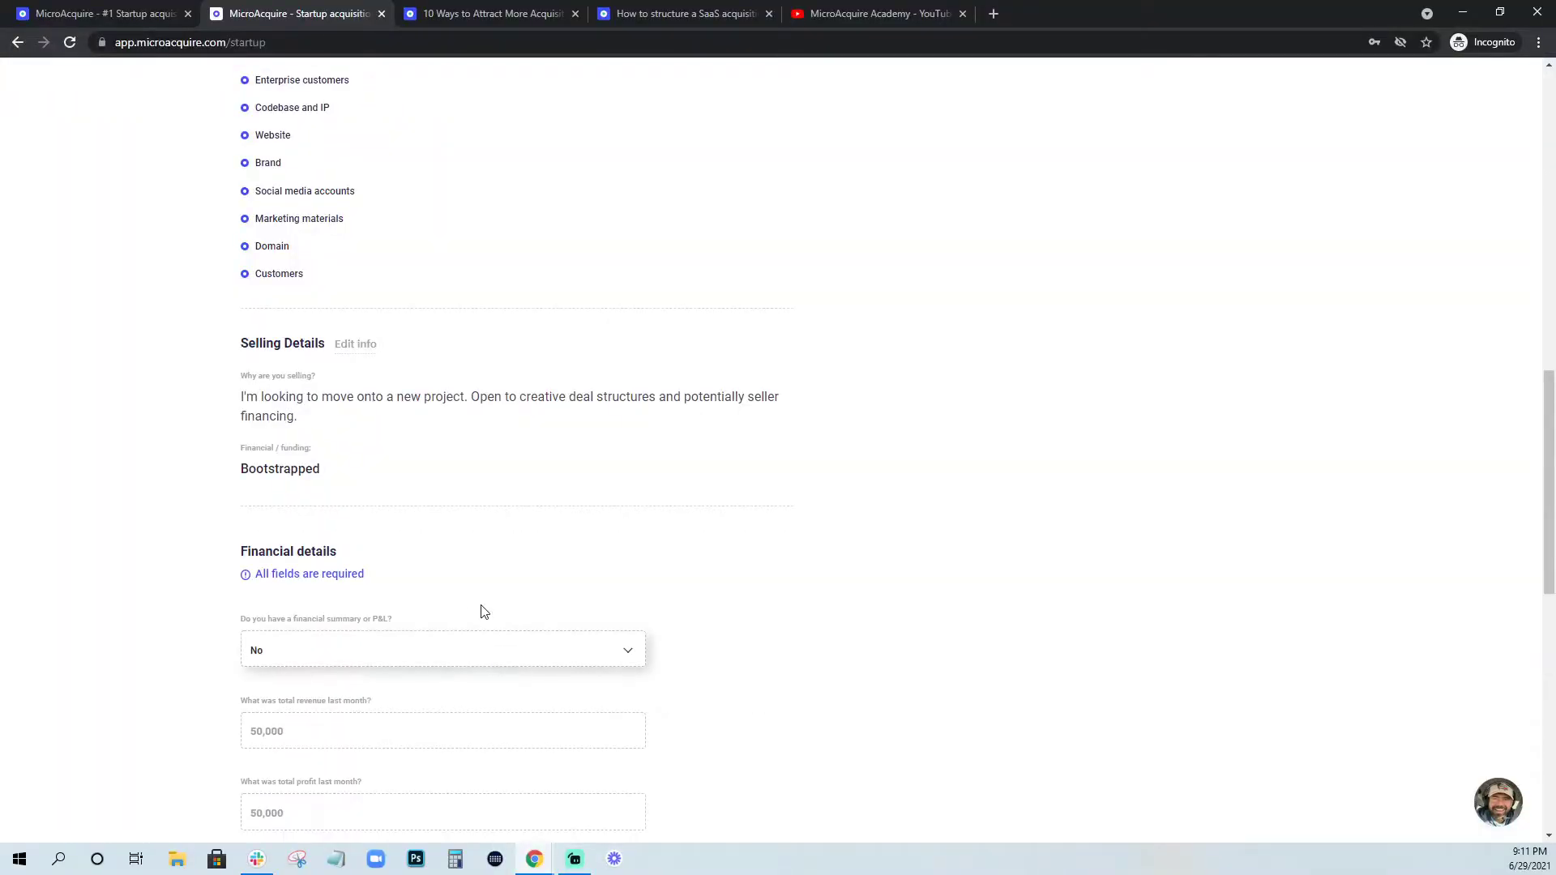
Save P&L Yes, last month $90K revenue/$80K profit, 12 months $670K revenue/$500K profit.
scroll(479, 610, "down", 3)
left_click(400, 426)
left_click(354, 455)
left_click(411, 487)
type("90,000")
key("Tab")
type("80")
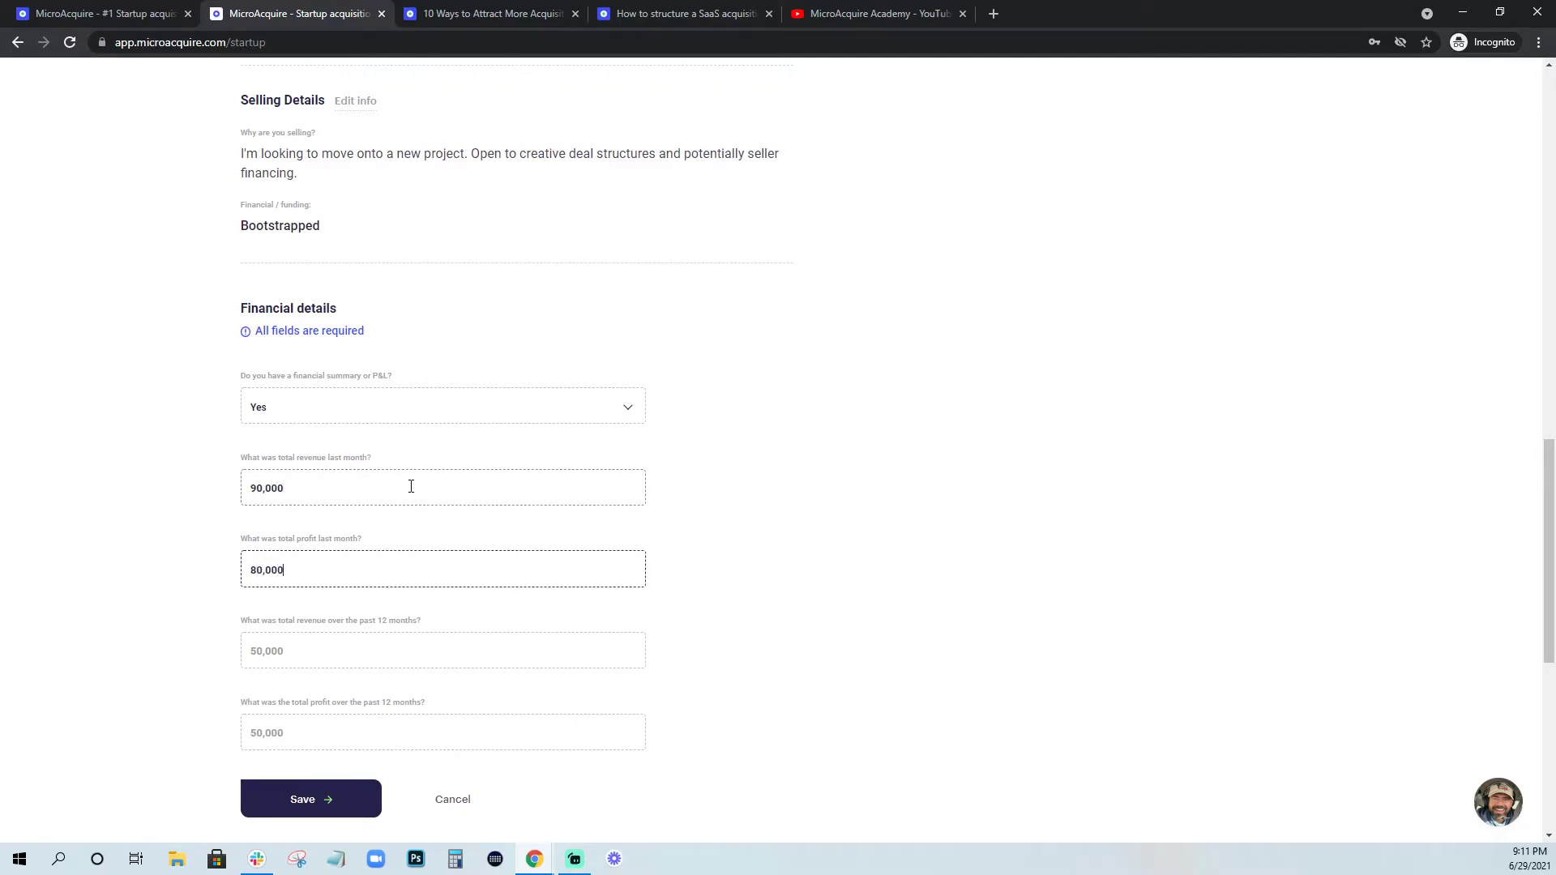
key("Tab")
type("67")
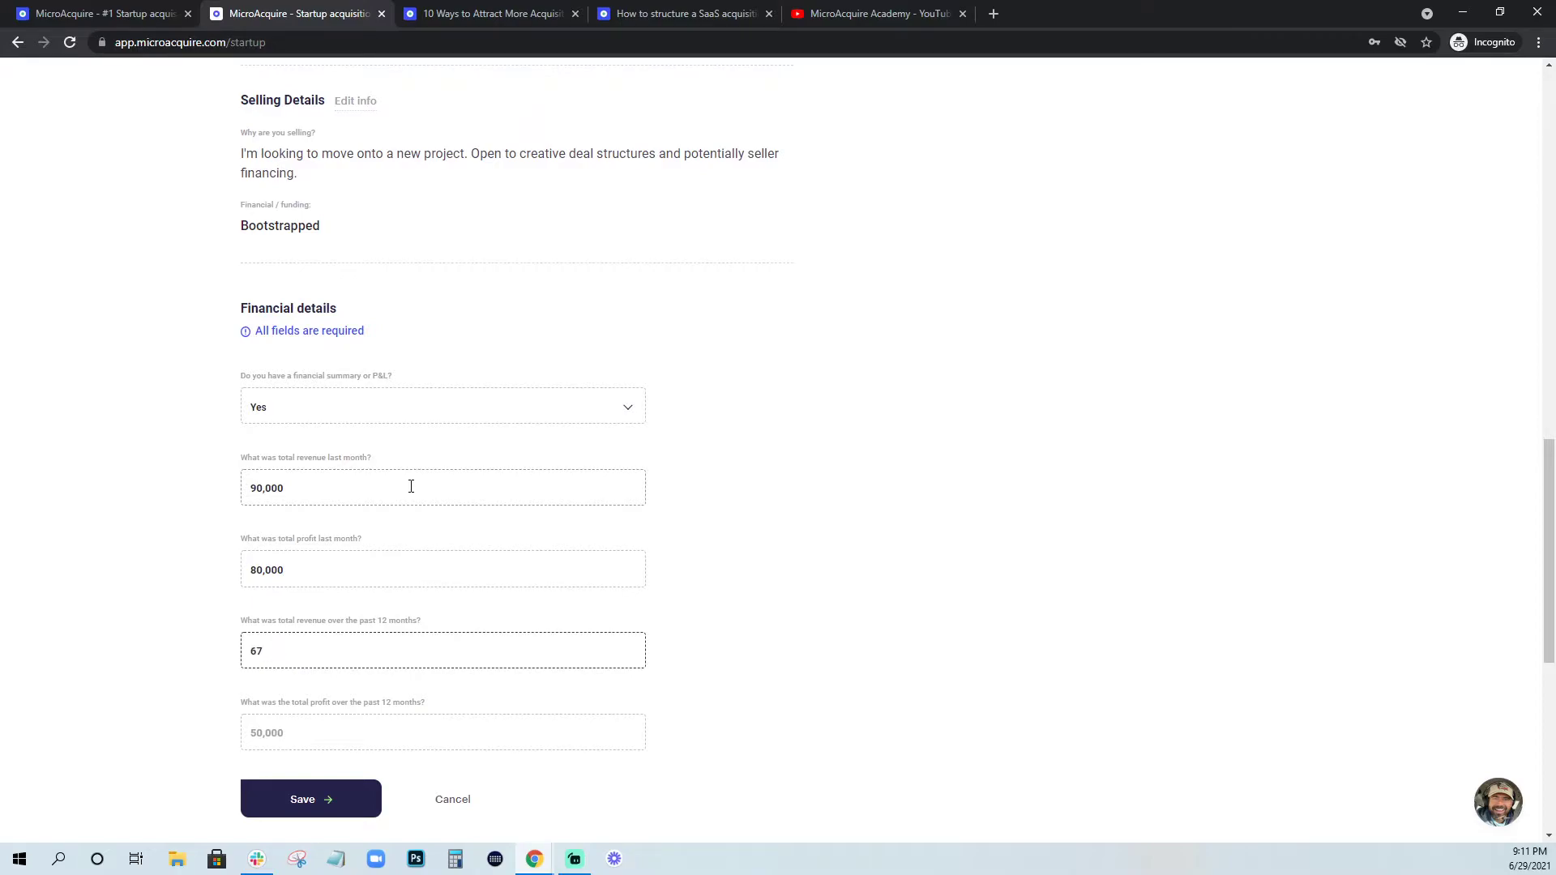
type("00000")
key("BackSpace")
key("Tab")
type("50")
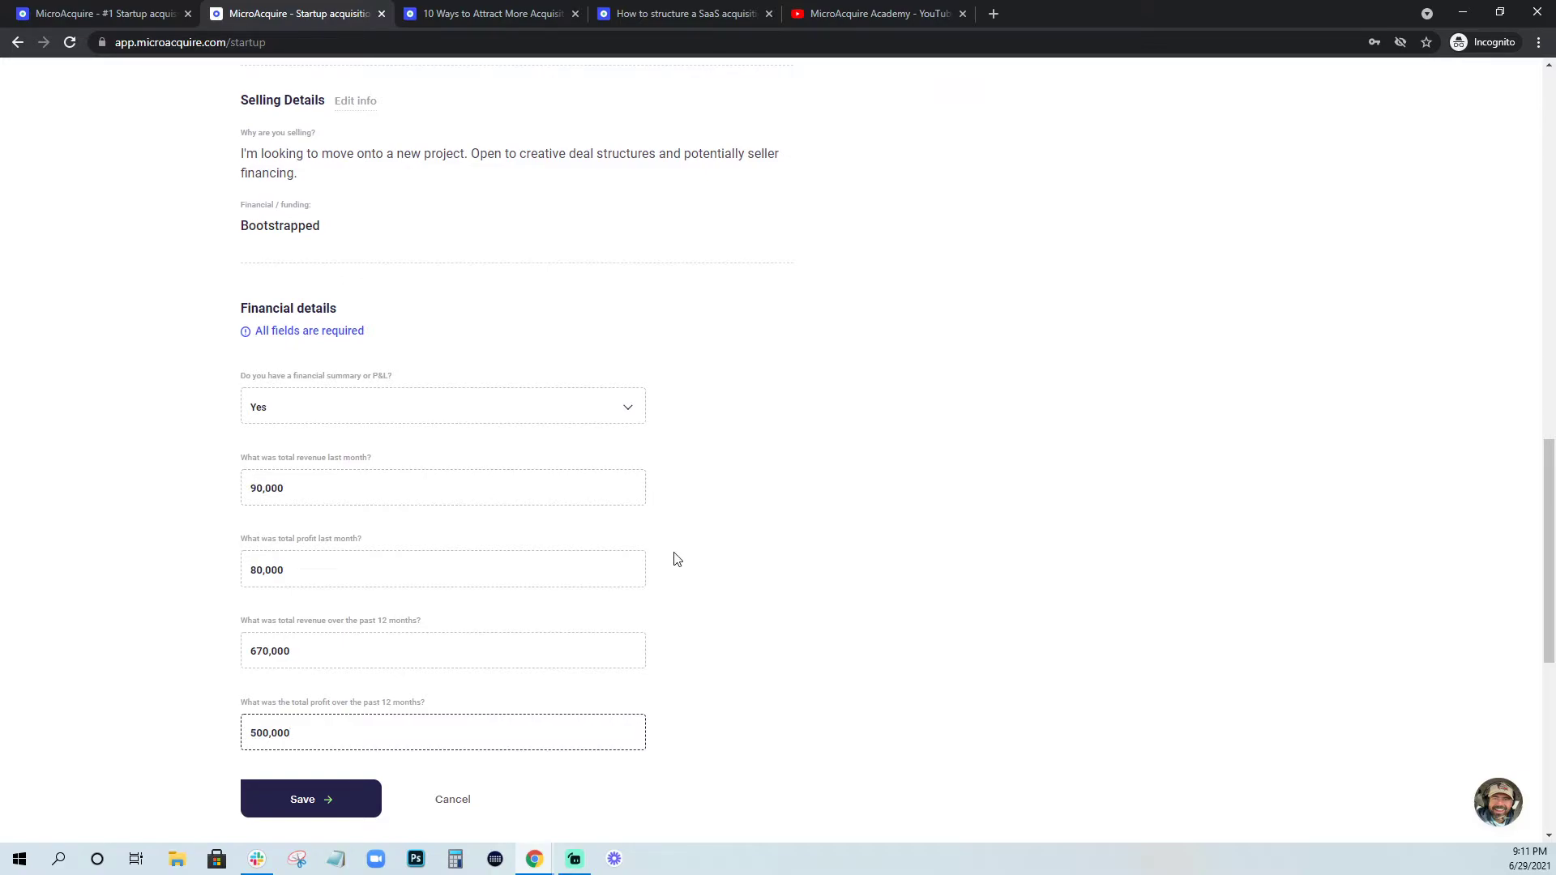
left_click(305, 805)
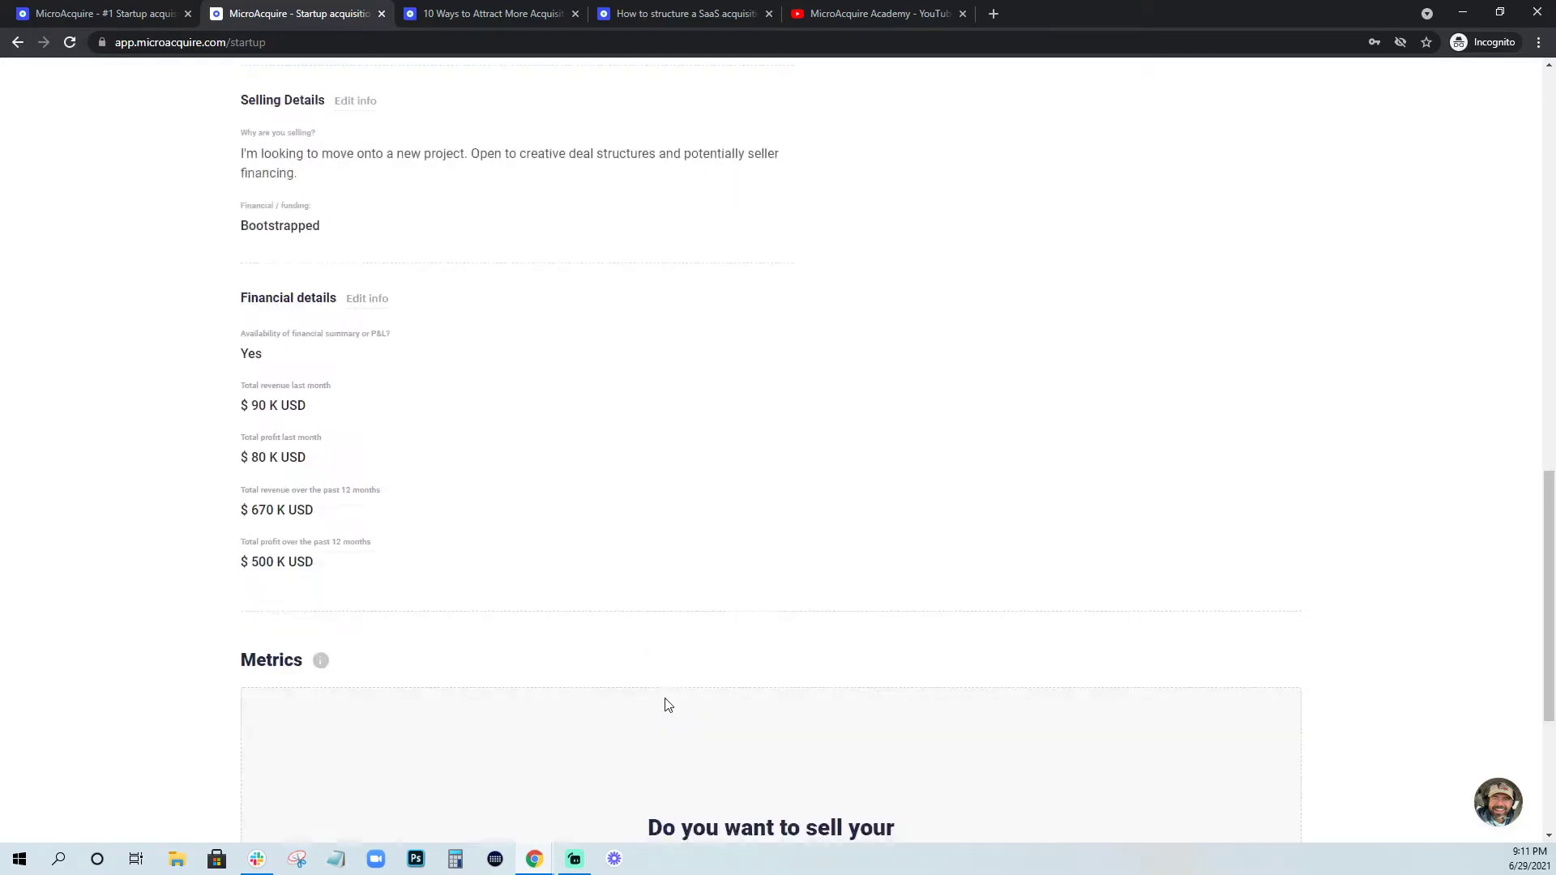
Attach MicroAcquire - Overview.pdf as the pitch deck, confirm it opens, and return to the profile.
scroll(715, 619, "up", 15)
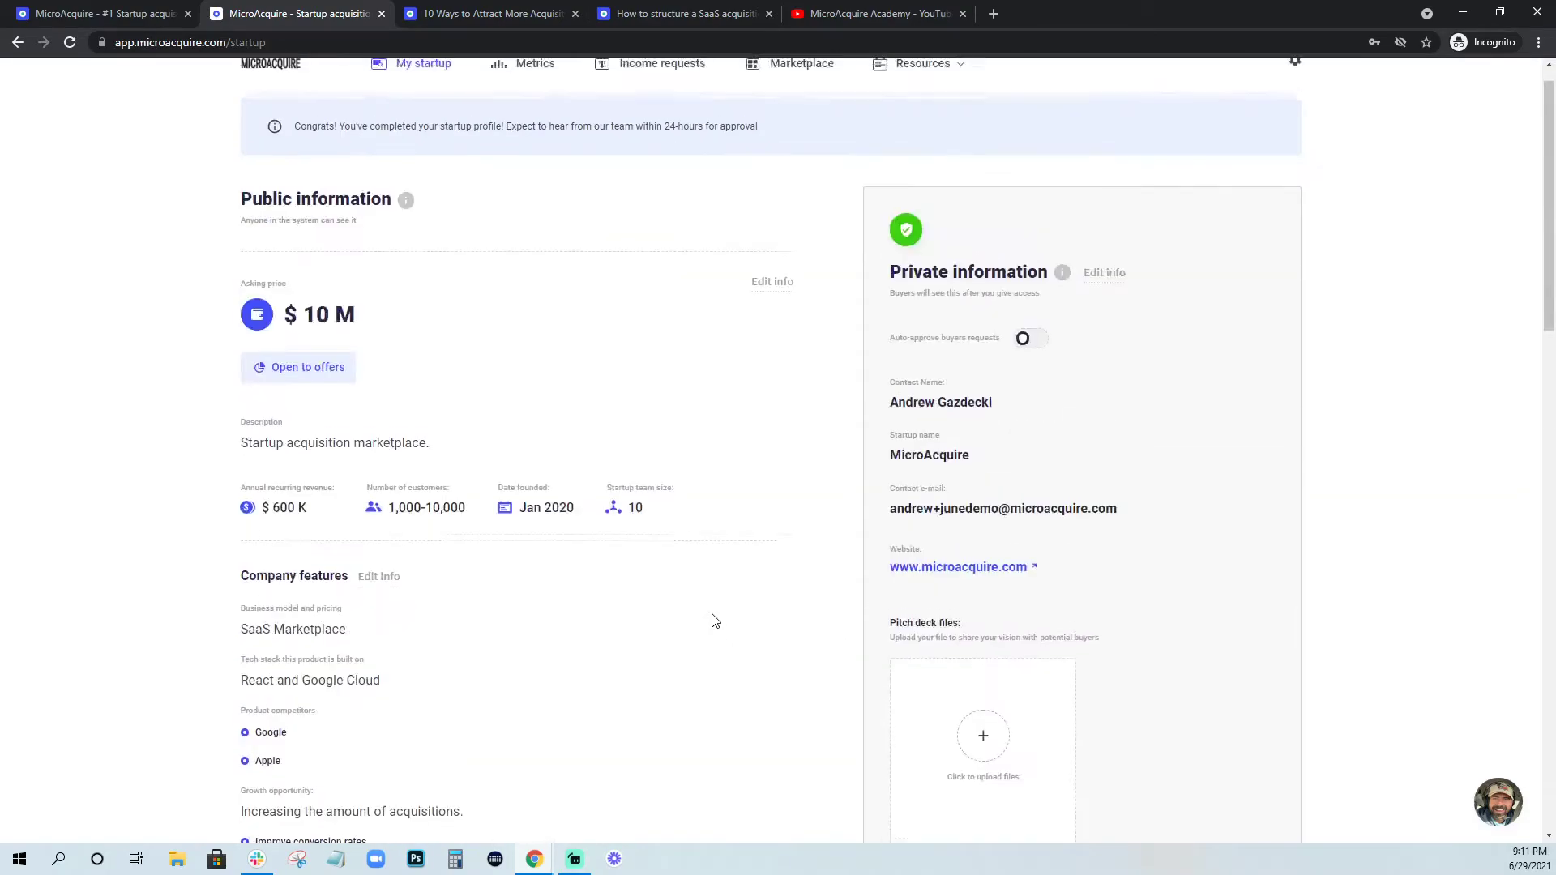
scroll(715, 621, "down", 1)
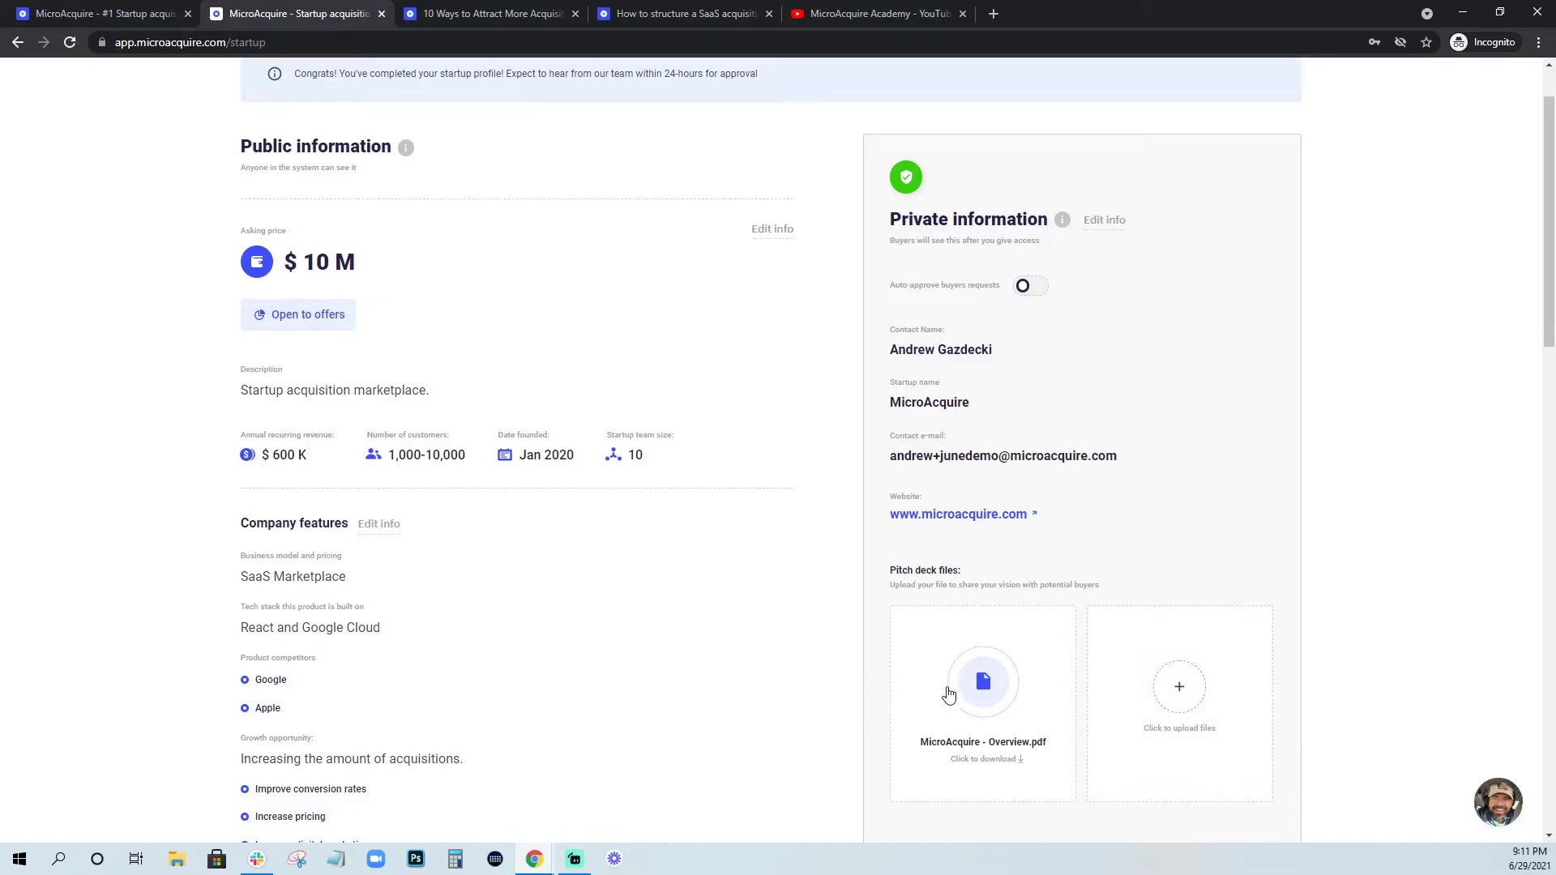
left_click(982, 688)
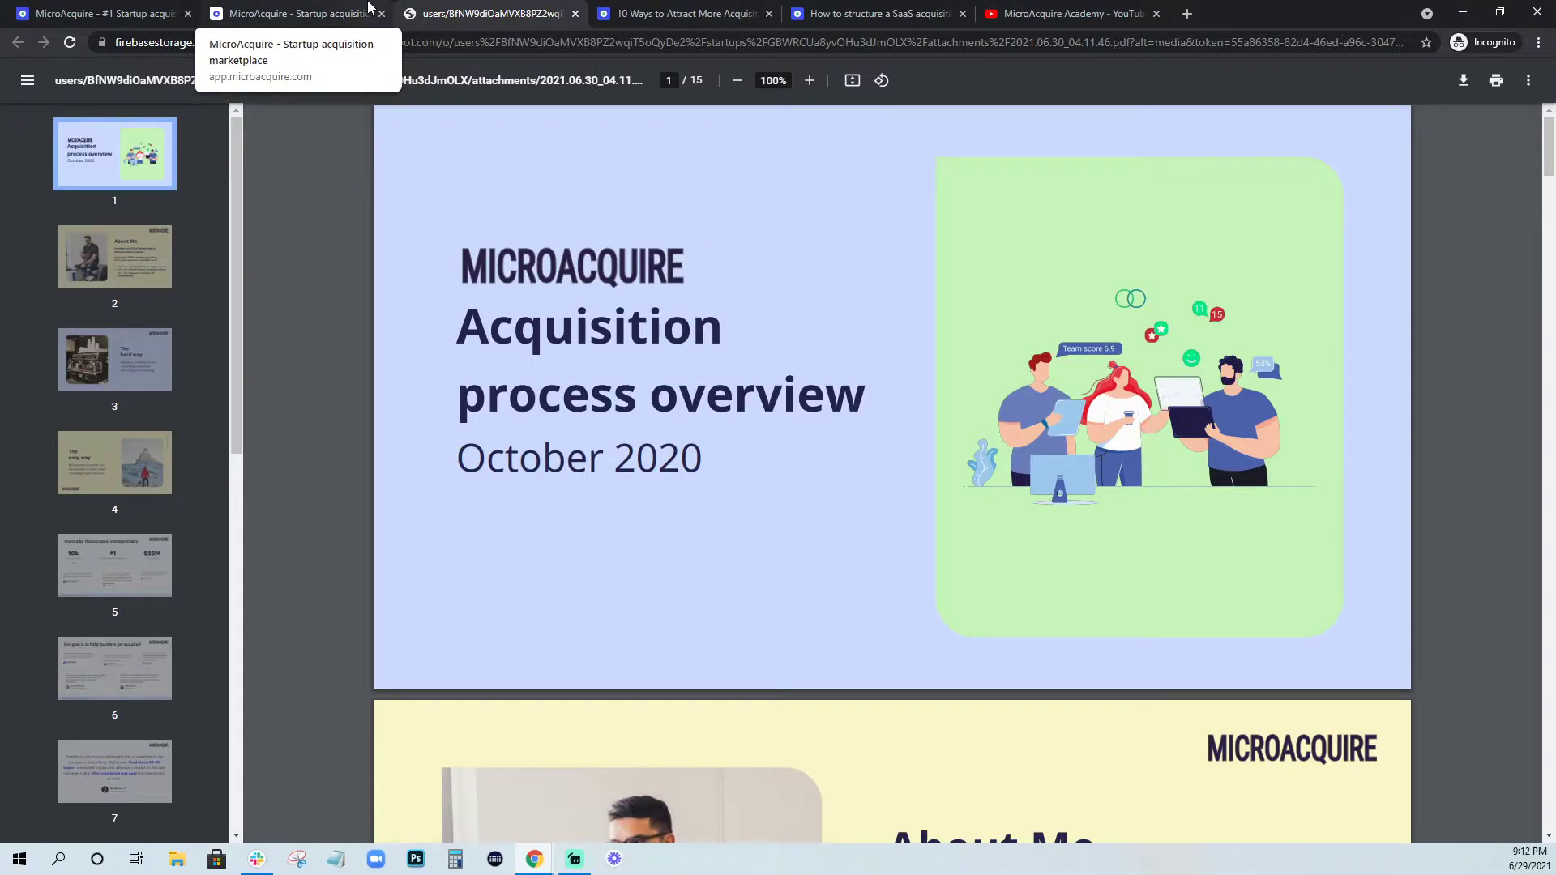
left_click(363, 8)
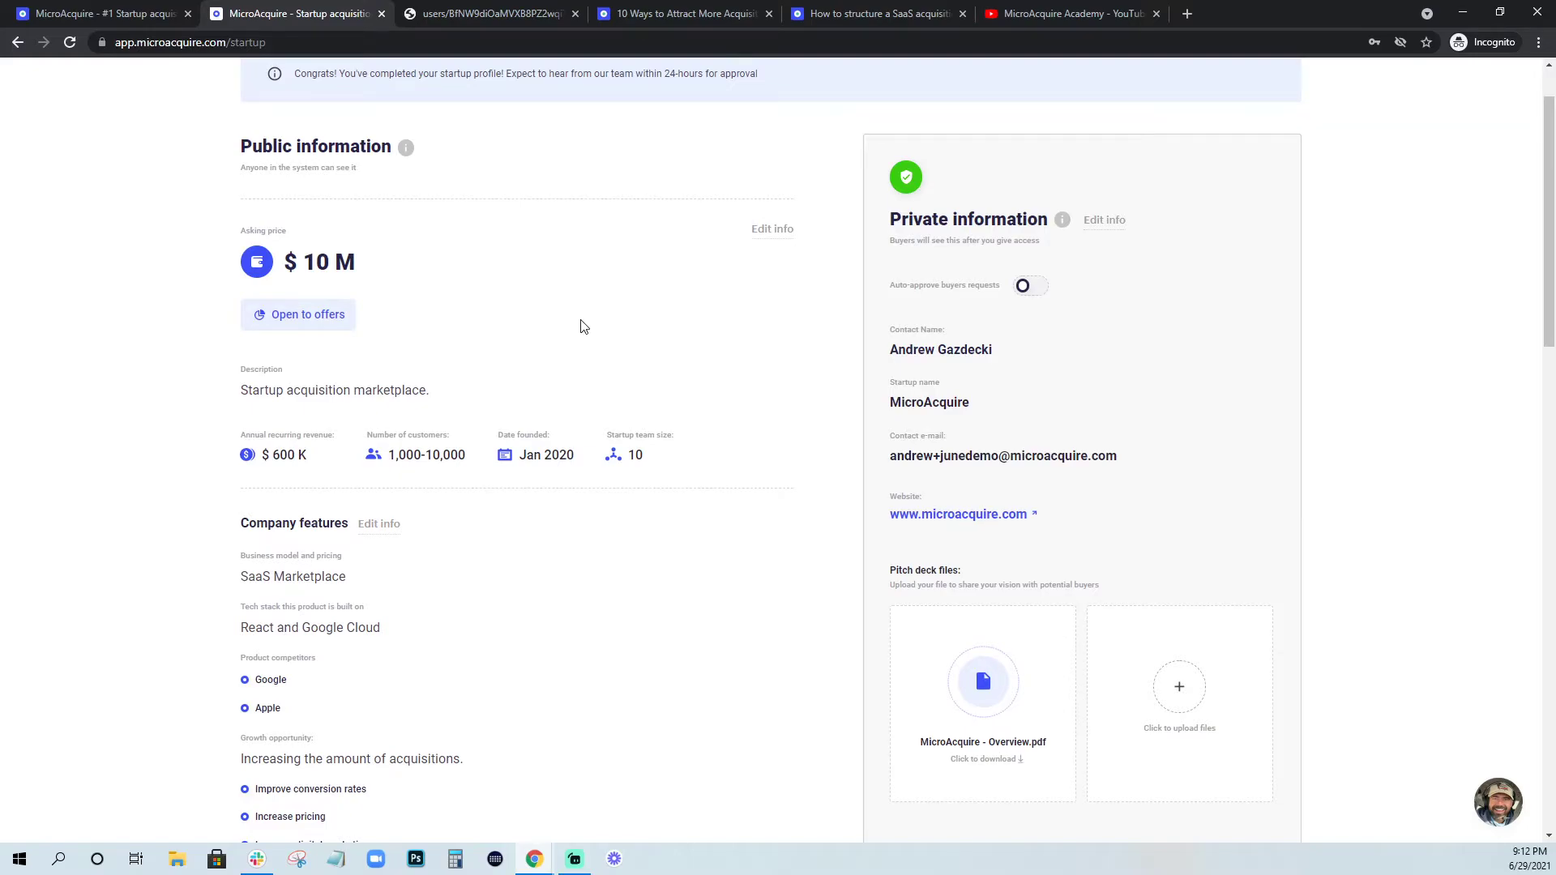
scroll(587, 450, "up", 1)
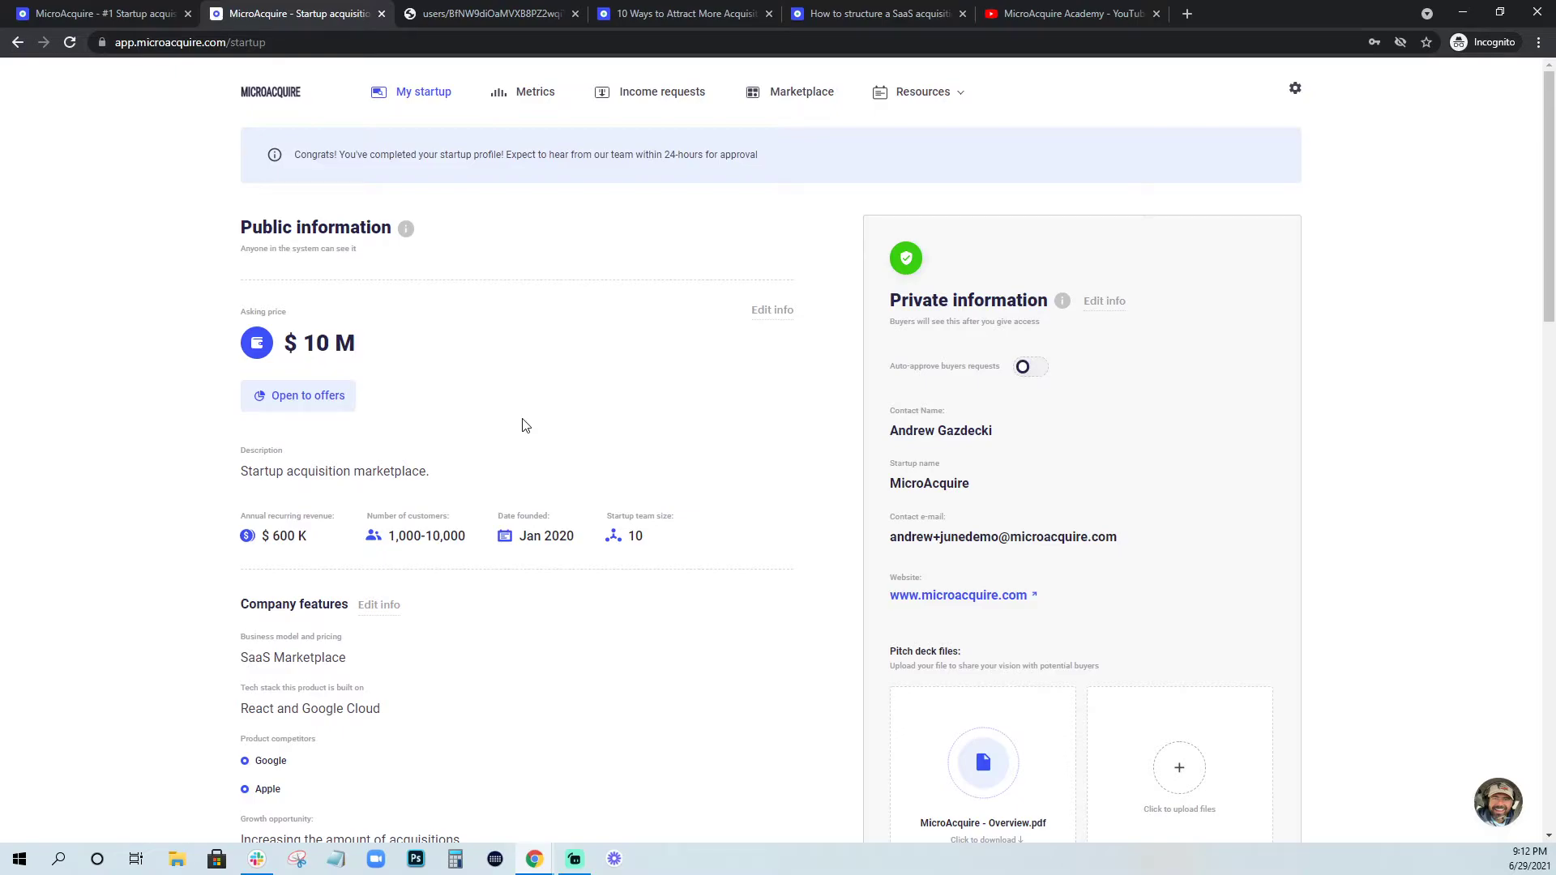
Open the first Marketplace listing, the $220K SaaS startup, and look over its details.
left_click(810, 94)
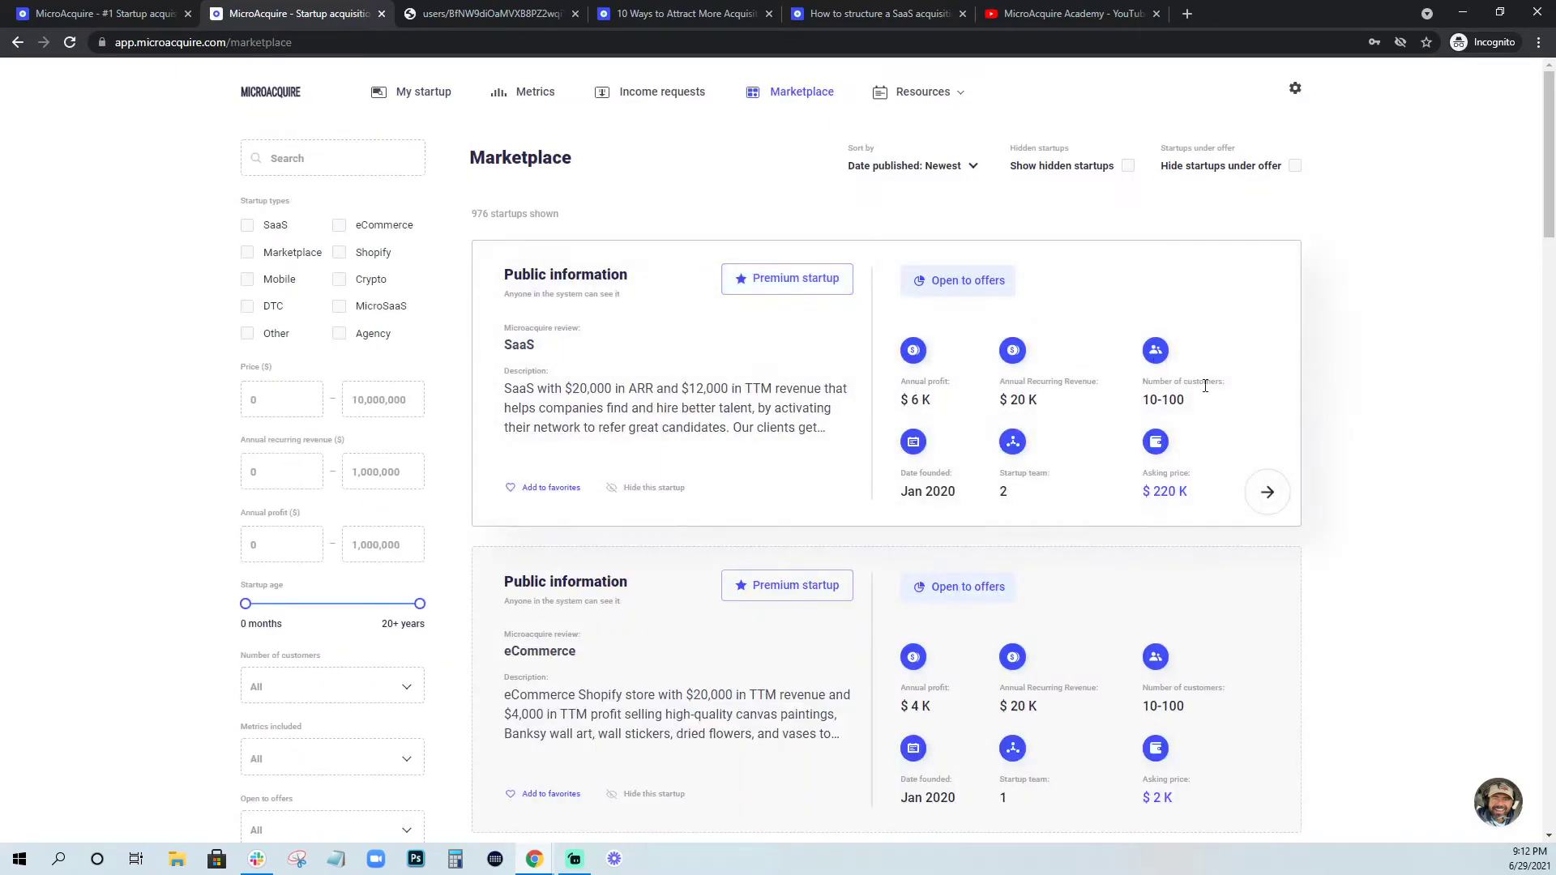
left_click(1265, 491)
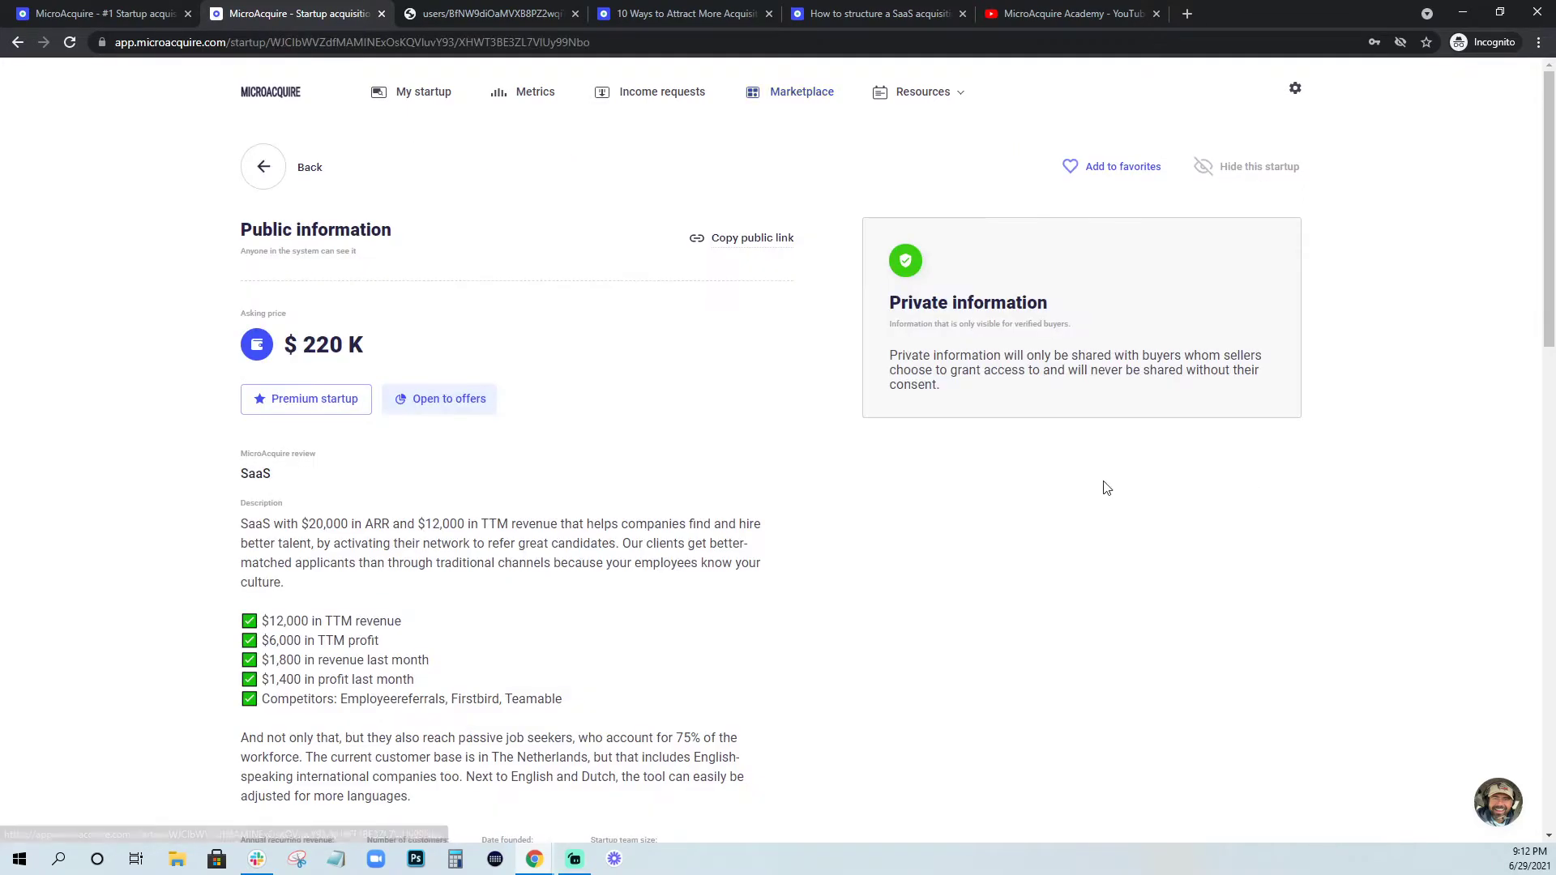
scroll(590, 497, "down", 3)
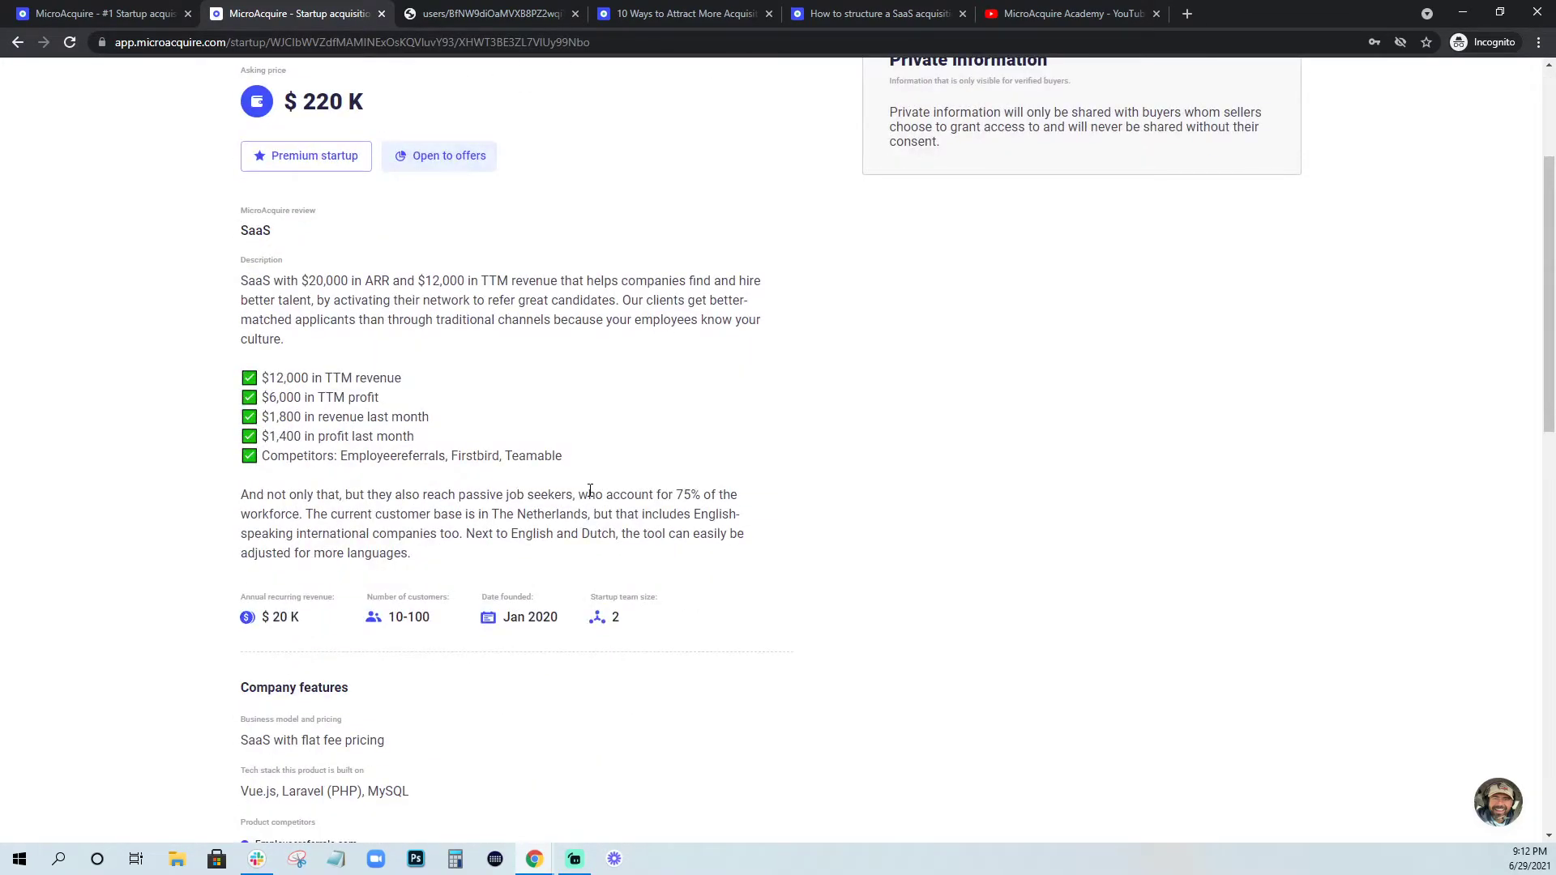
scroll(590, 491, "up", 2)
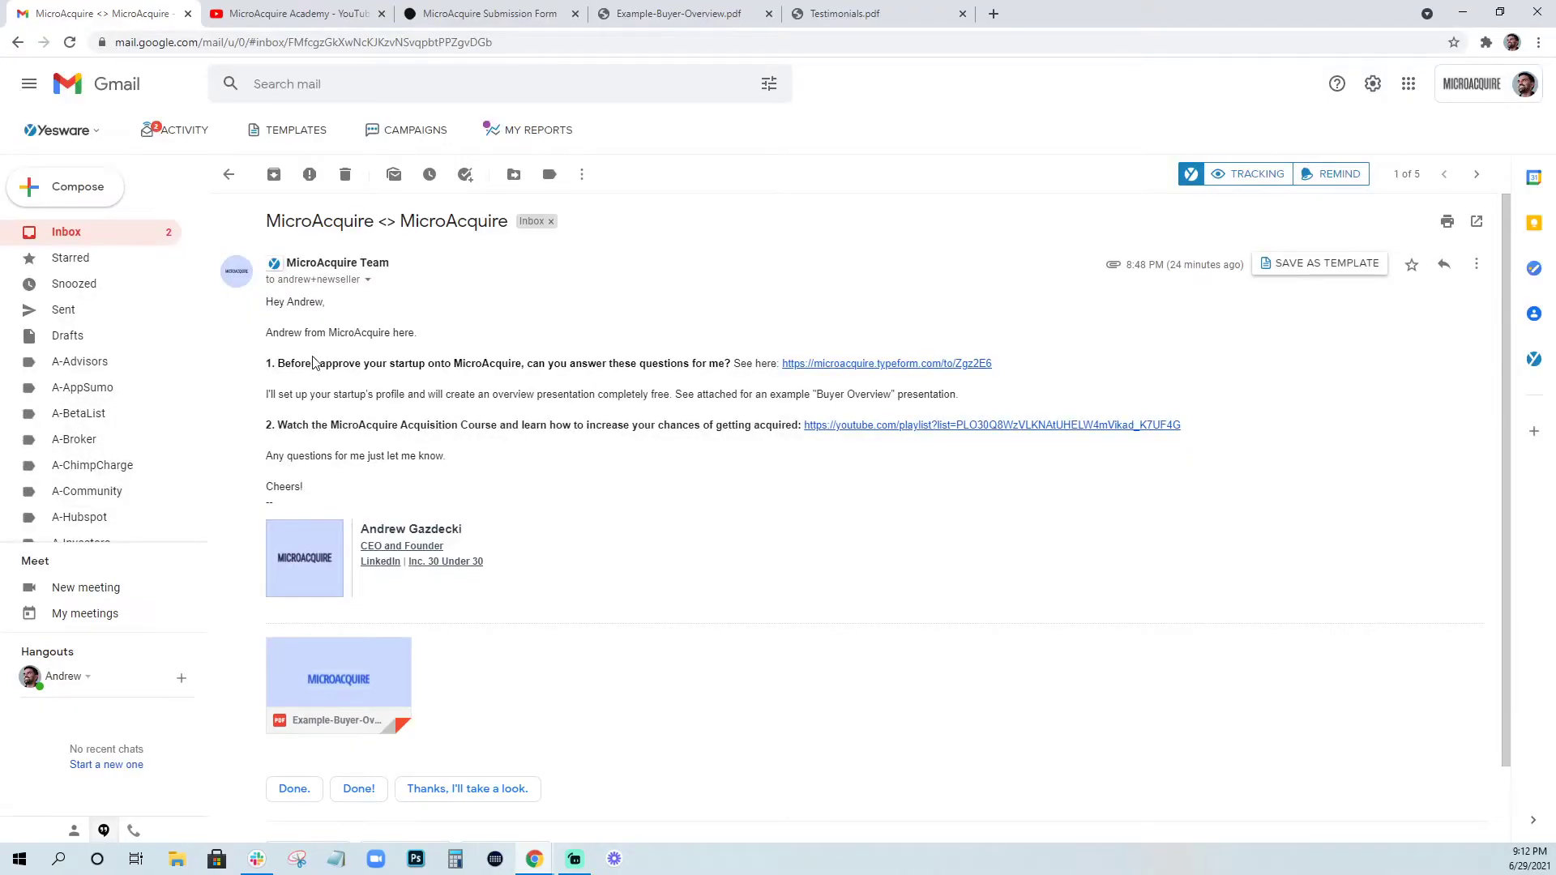
Select the email's first numbered line containing the typeform questionnaire link.
triple_click(324, 370)
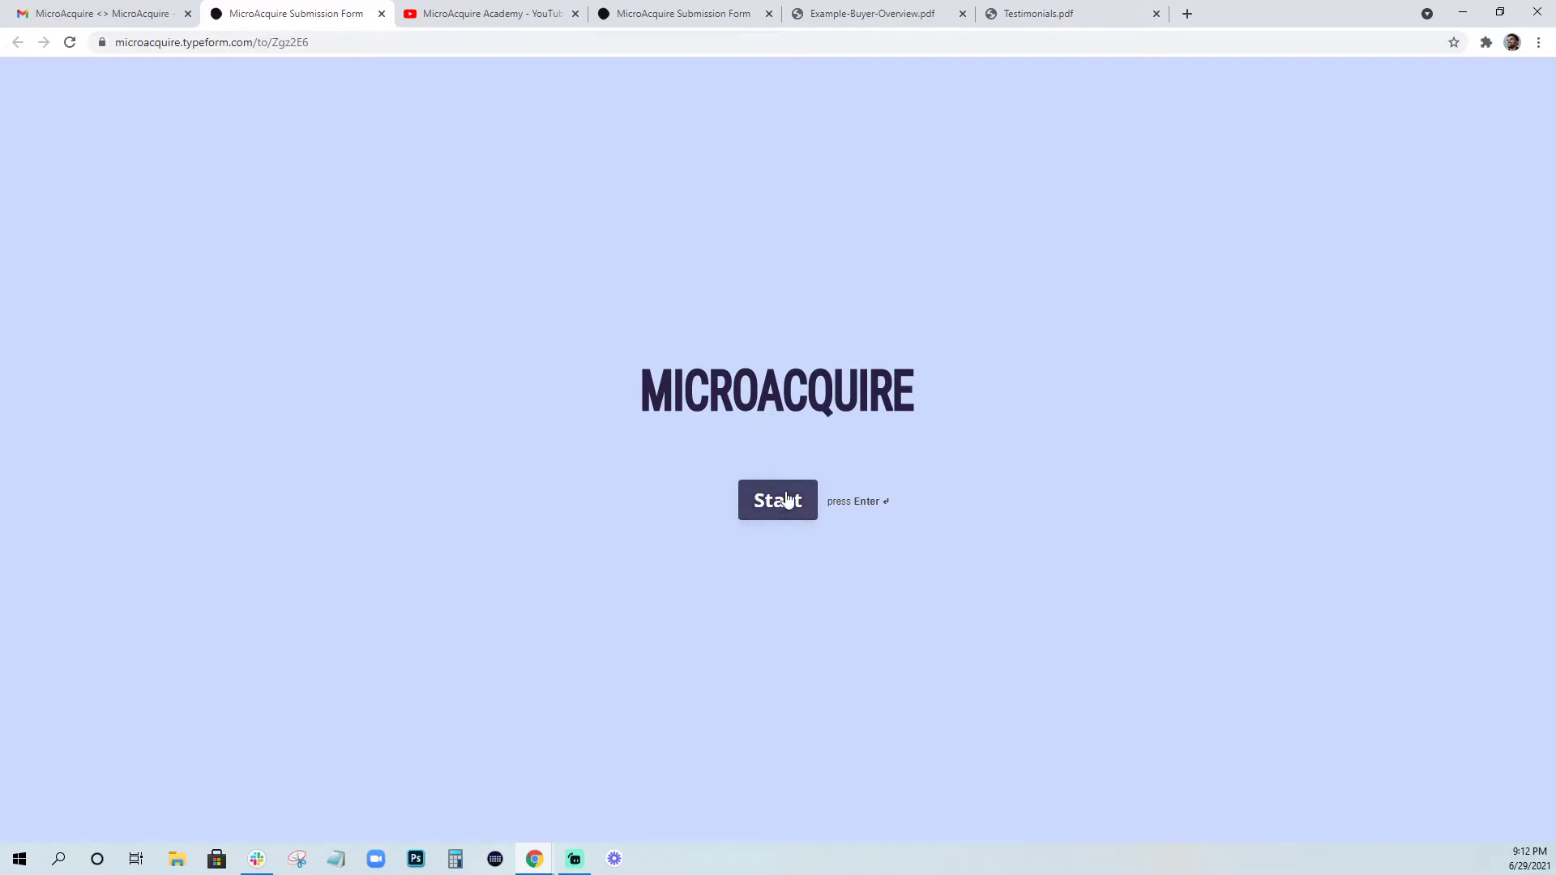
Start the Submission Form and scroll through questions 1–7, up to the launch month question.
left_click(786, 498)
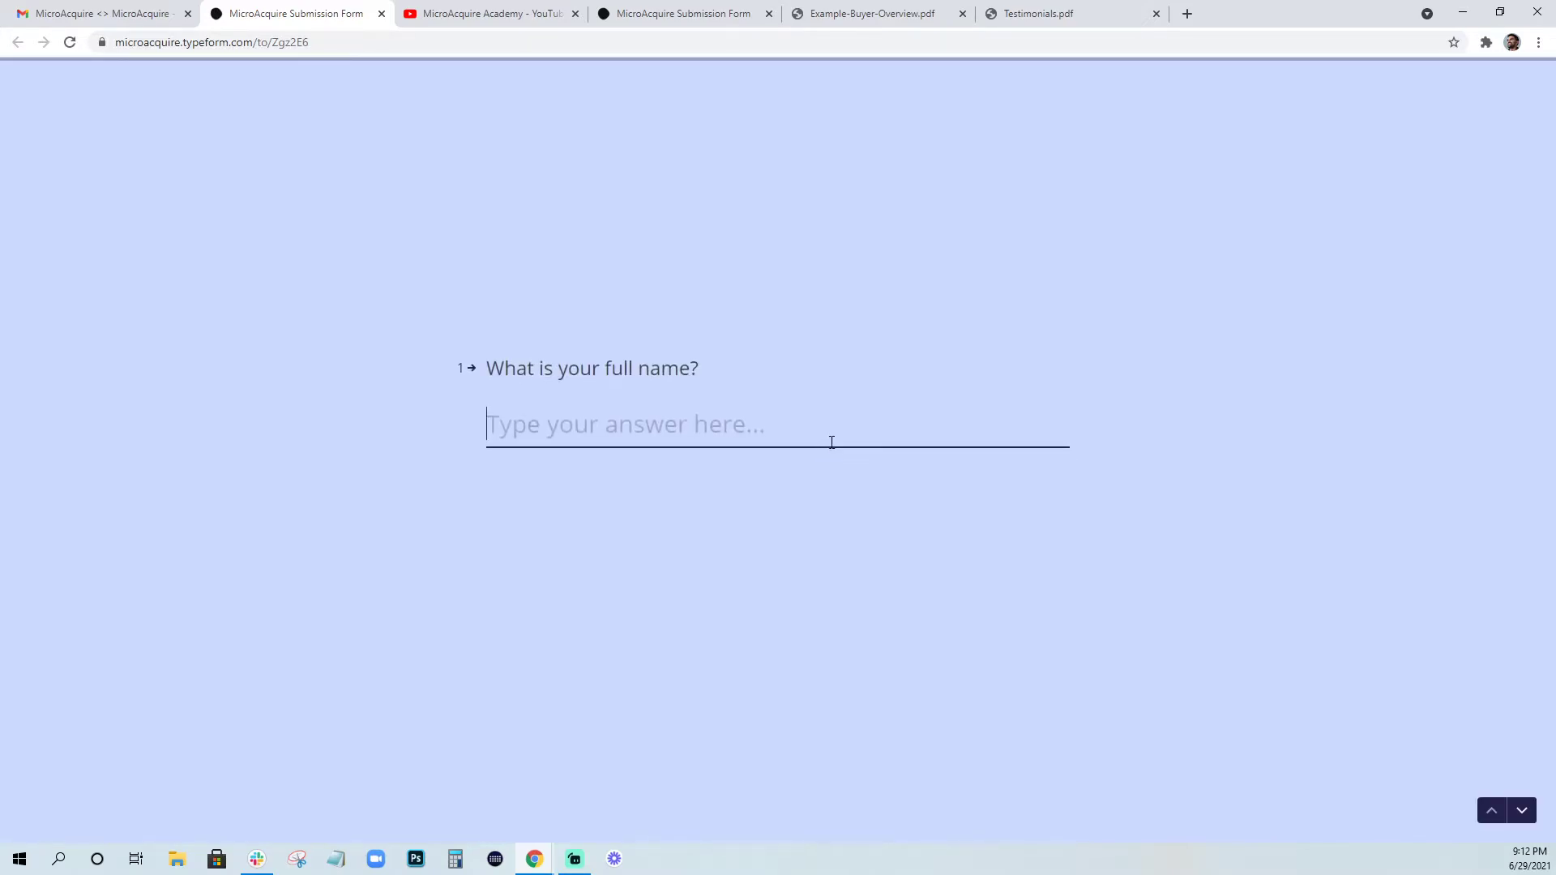
scroll(830, 442, "down", 1)
scroll(829, 442, "down", 1)
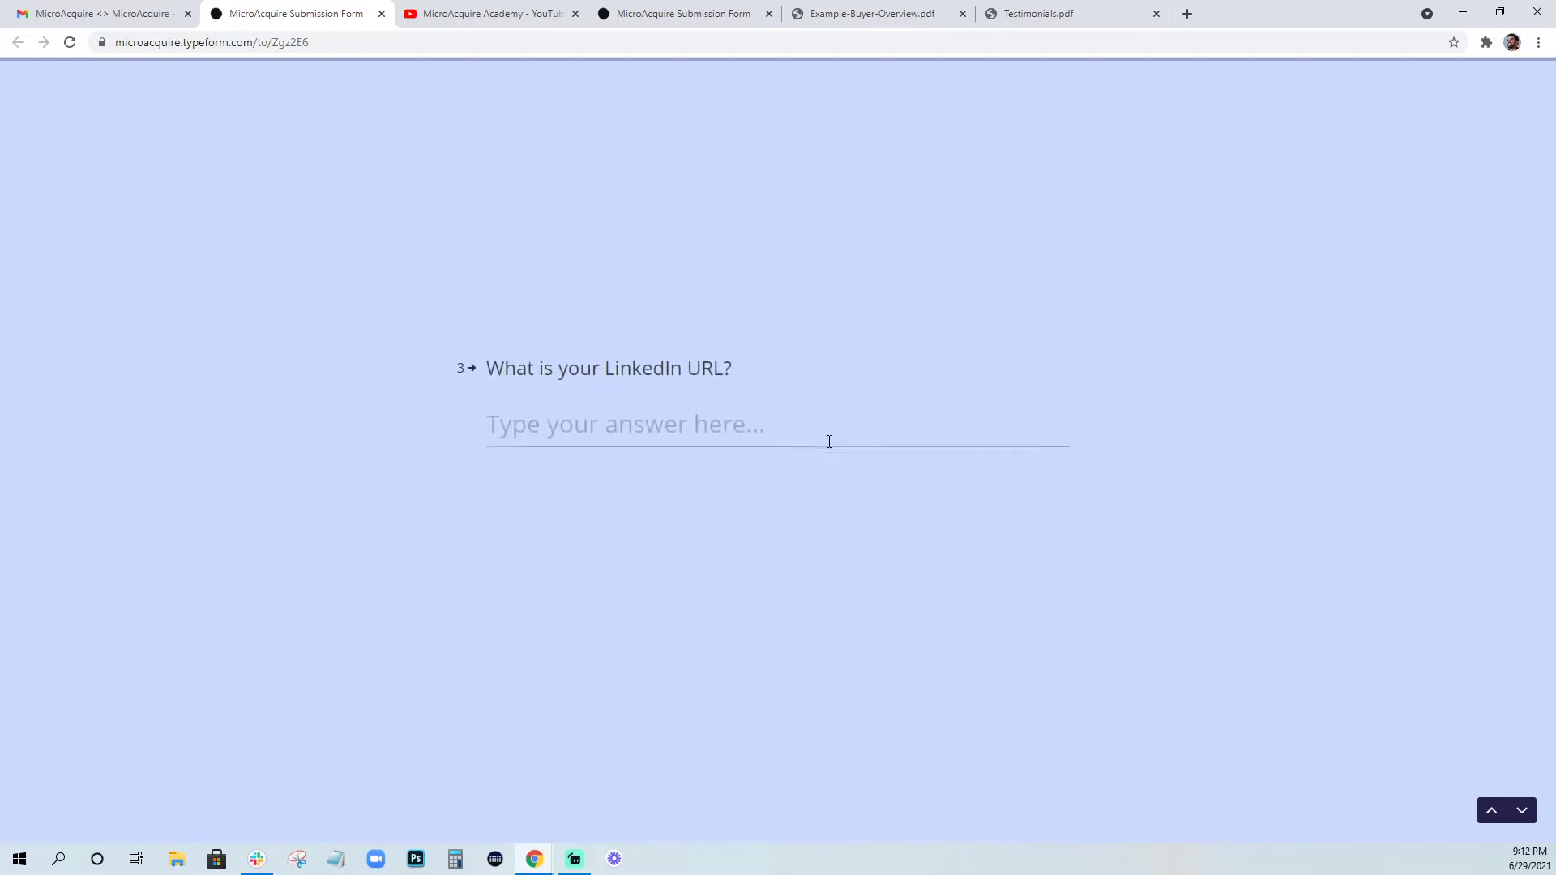
scroll(828, 441, "down", 1)
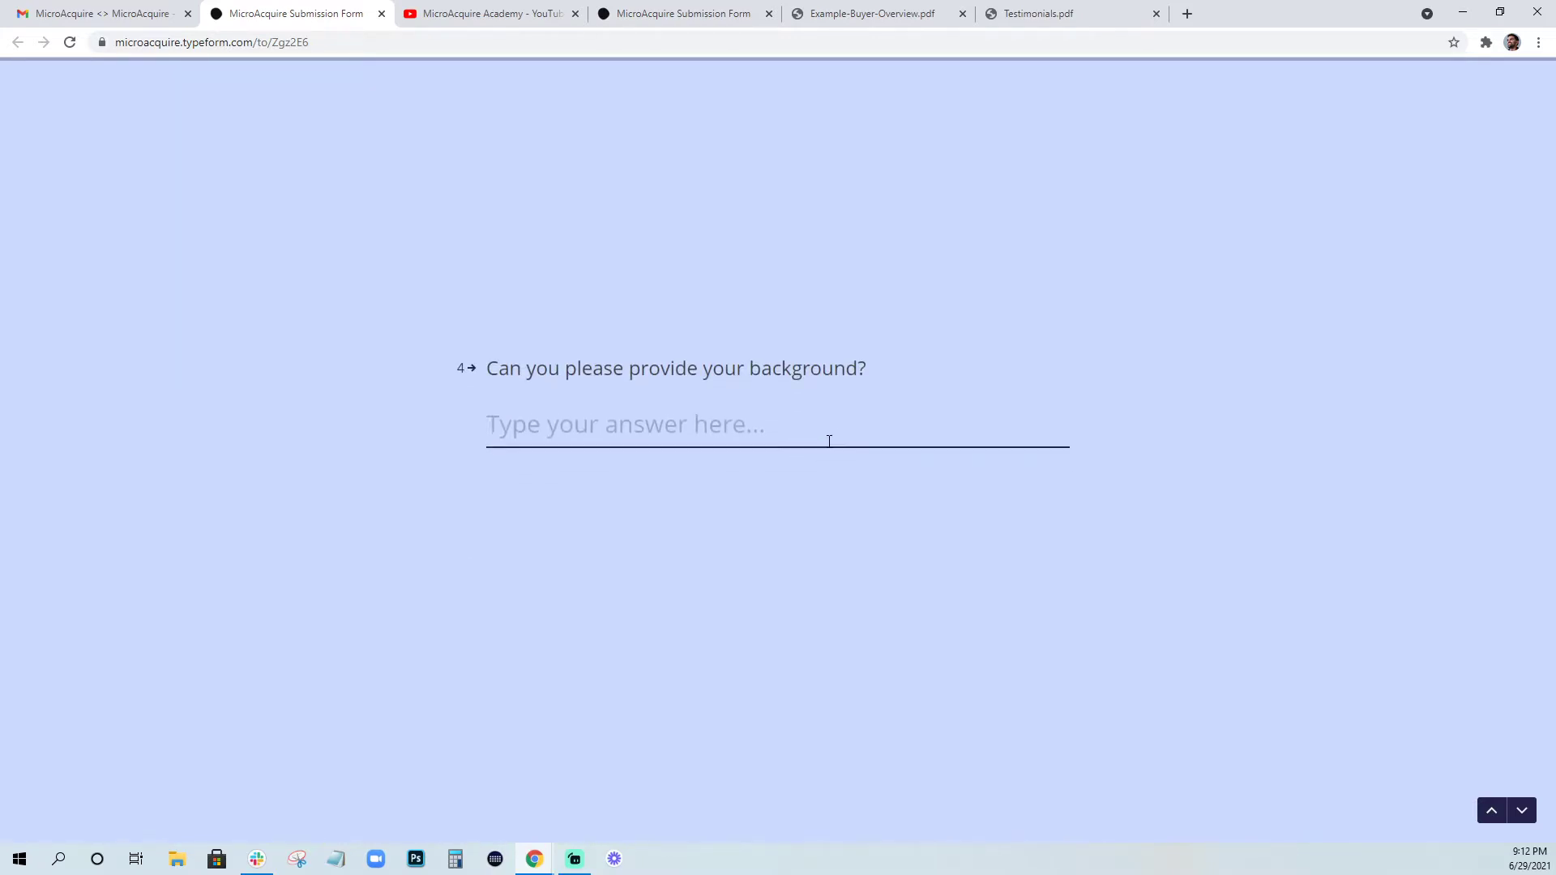
scroll(1046, 519, "down", 1)
scroll(817, 455, "down", 1)
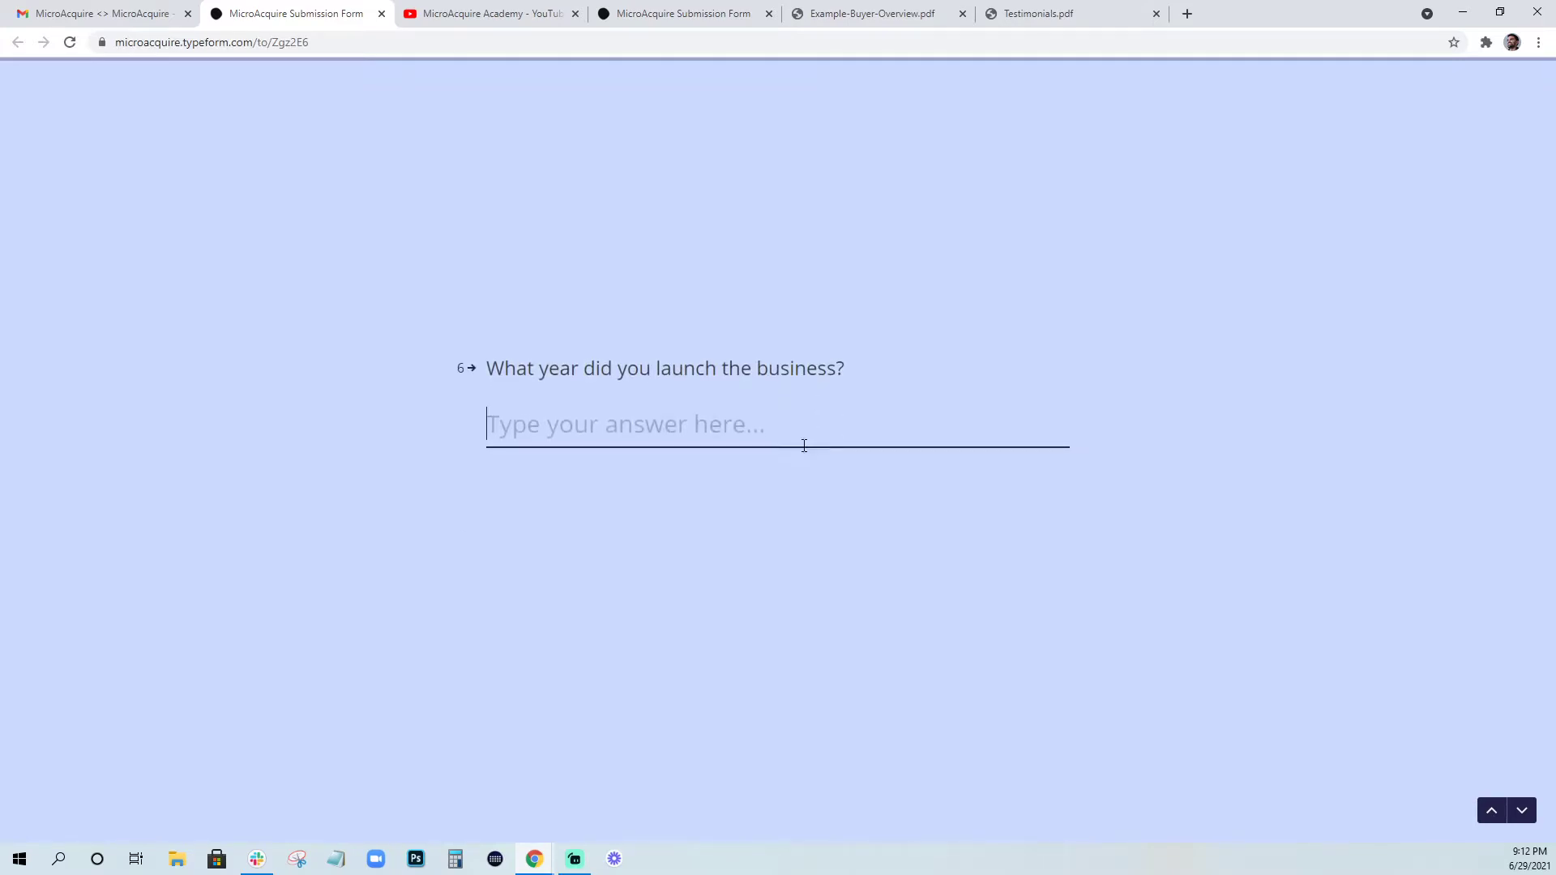
scroll(774, 436, "down", 1)
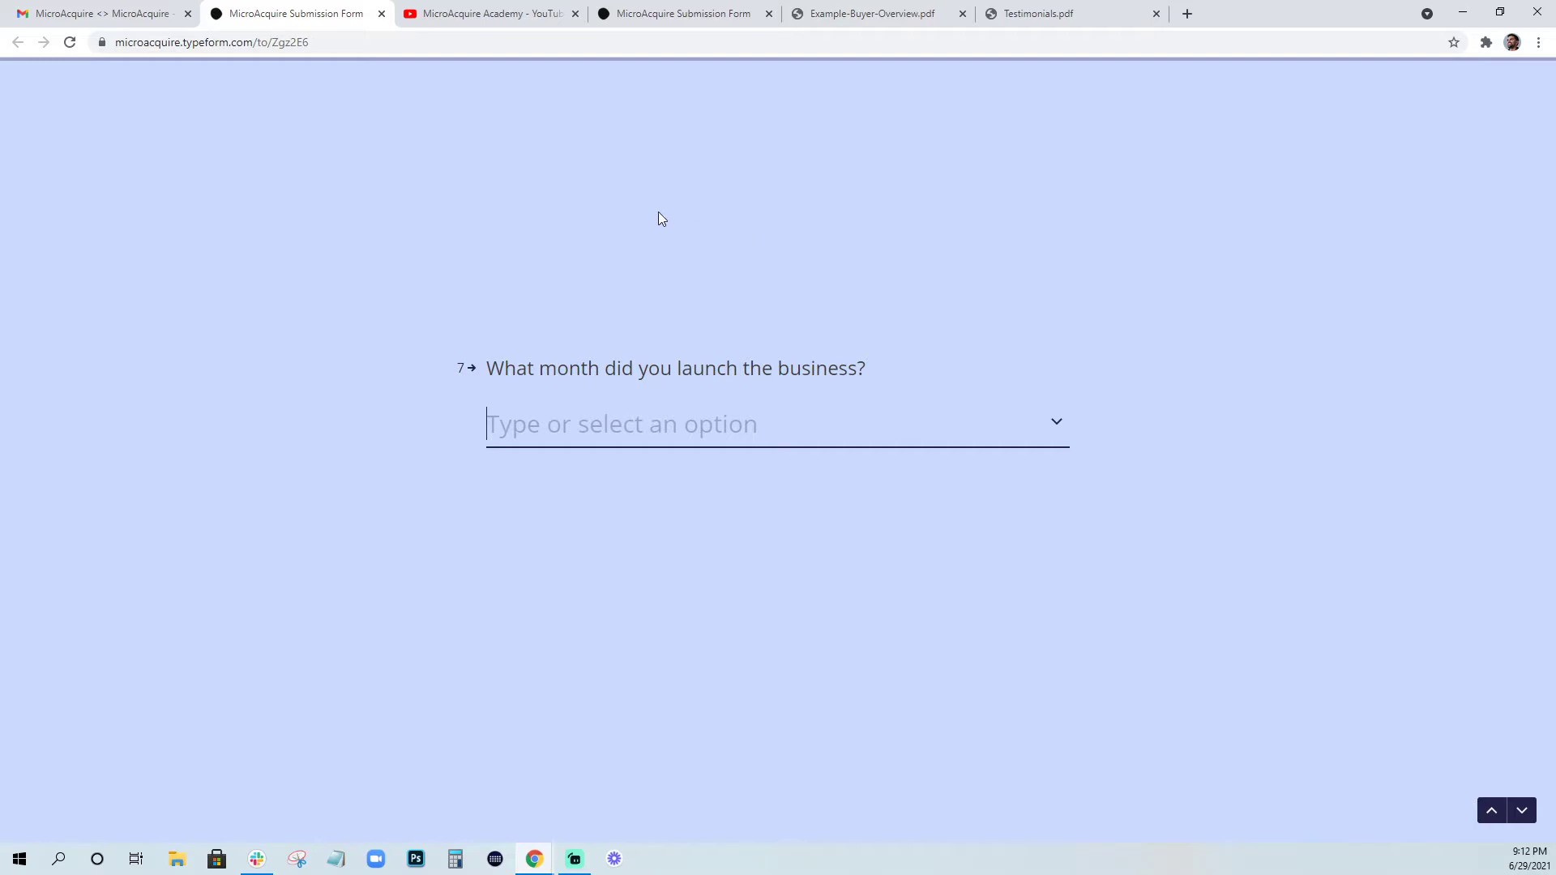
Close the submission form and page through the example buyer overview PDF, starting from page 4.
left_click(381, 14)
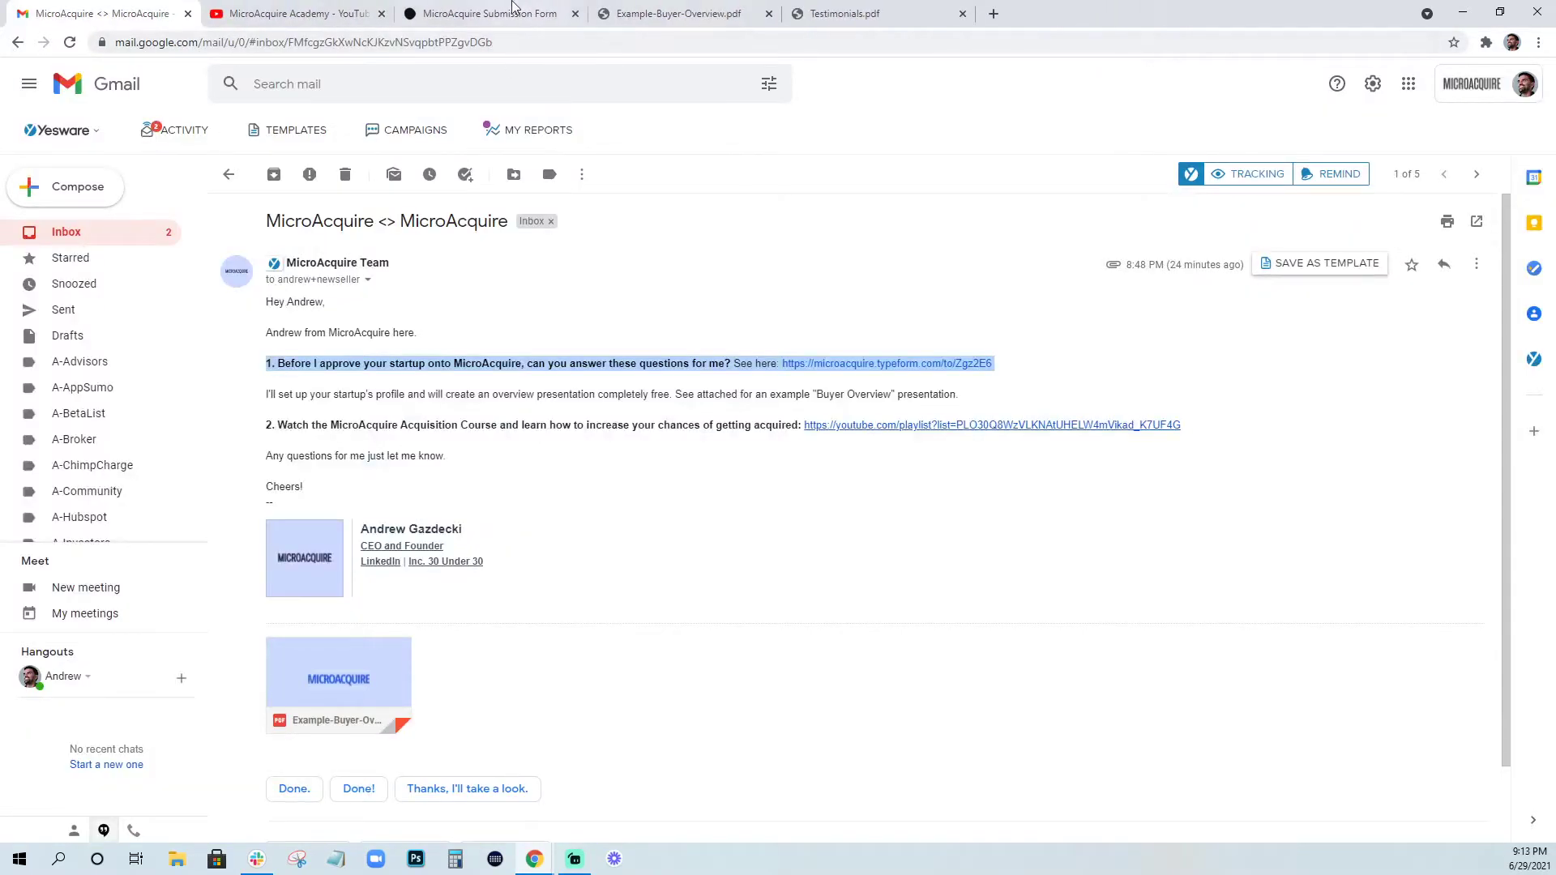
left_click(679, 14)
left_click(145, 182)
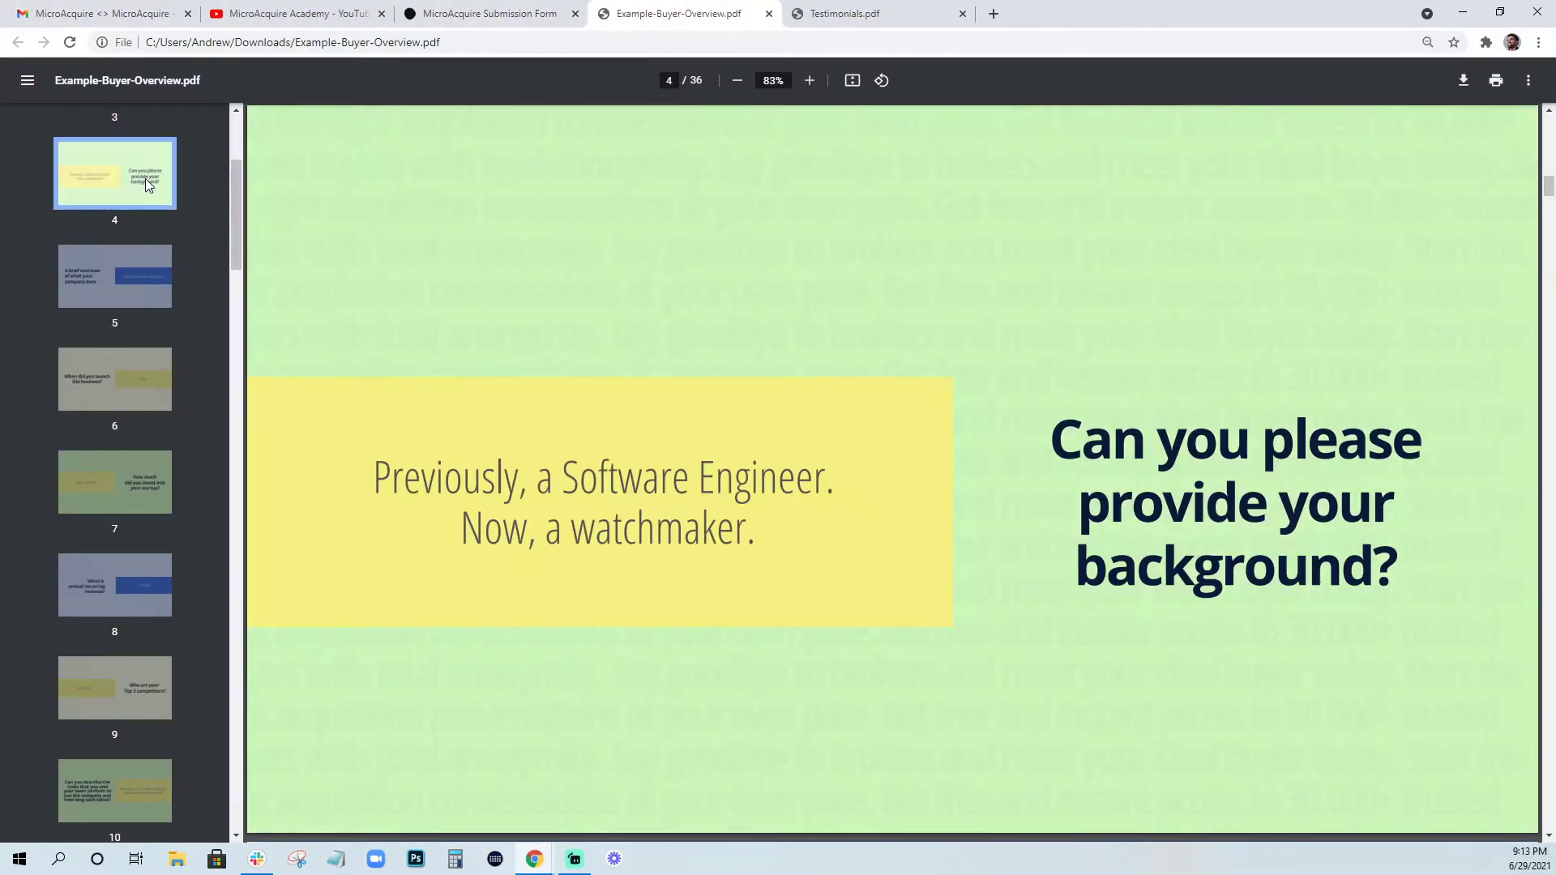
key("Left")
key("Left")
key("Left")
key("Right")
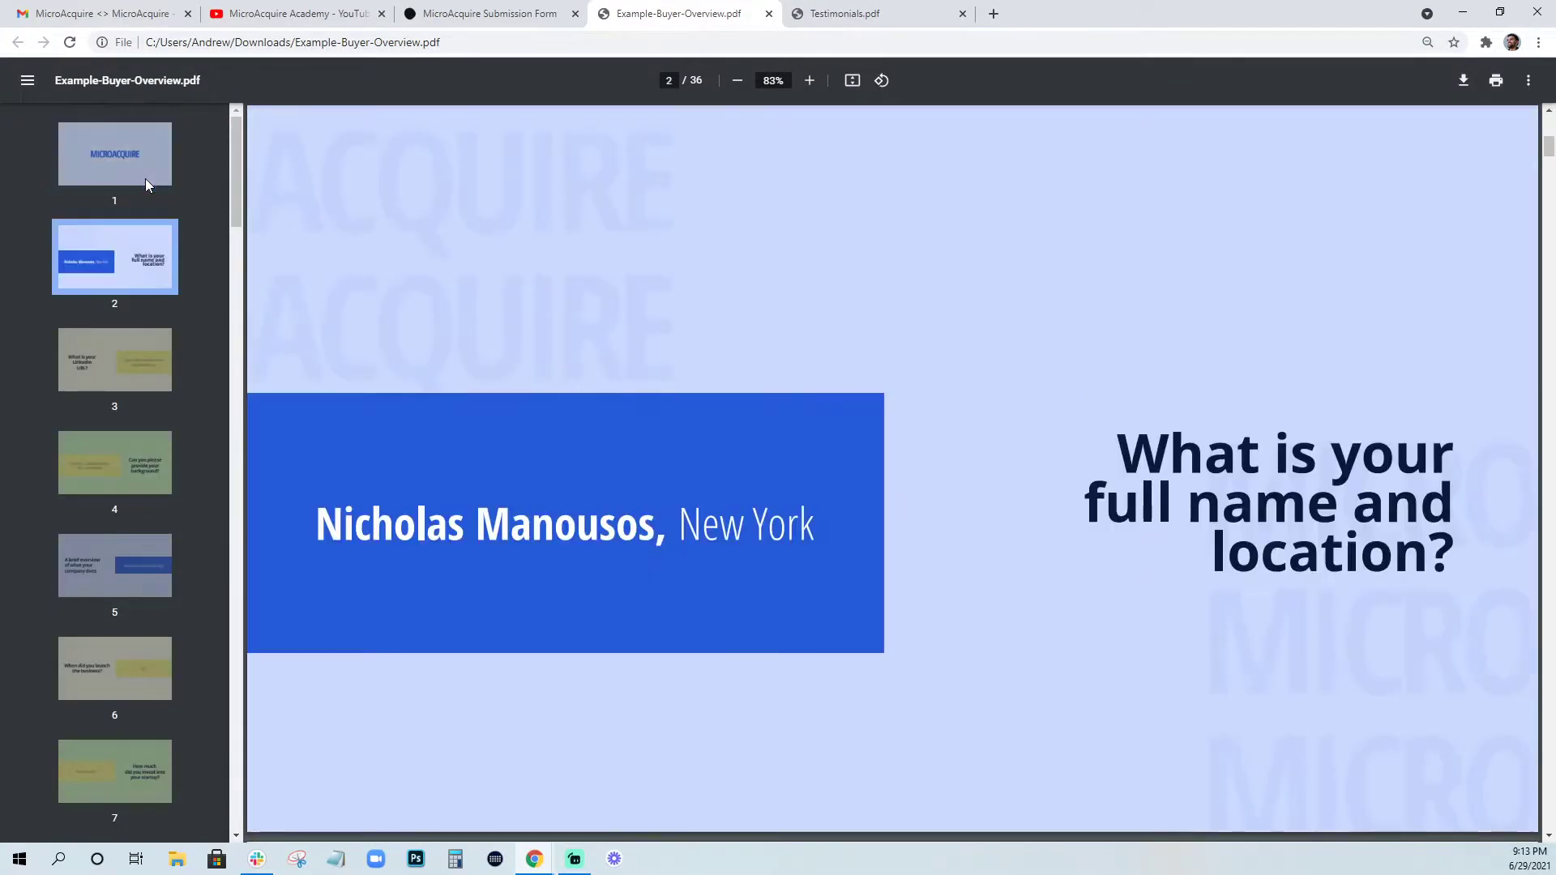
key("Right")
key("Right")
key("Right")
key("Right")
key("Right")
key("Right")
key("Right")
key("Right")
key("Right")
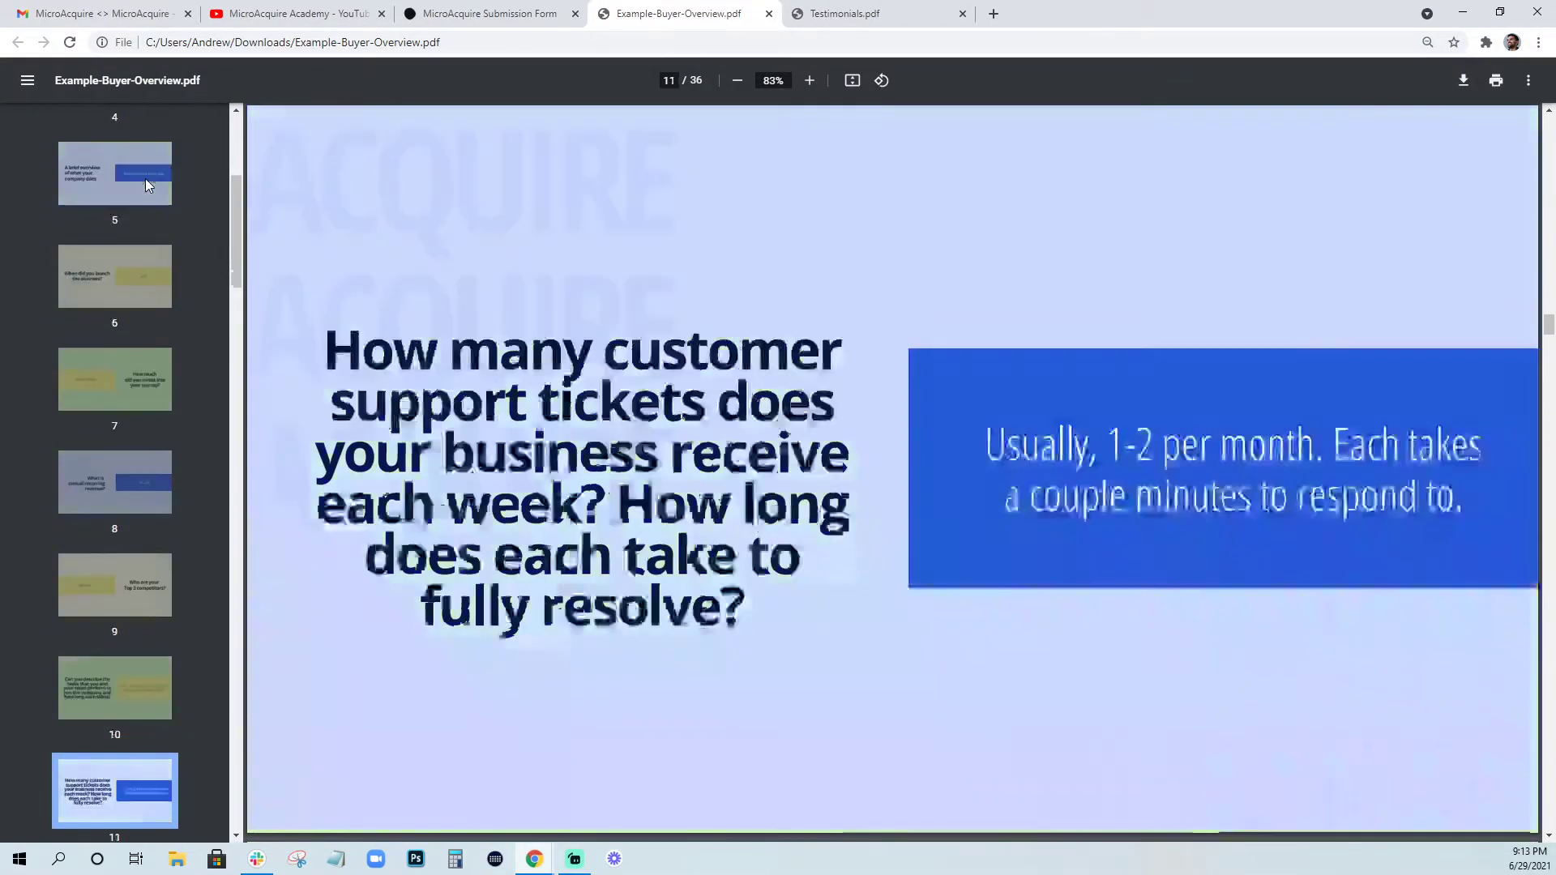
key("Left")
key("Left")
key("Left")
key("Left")
key("Left")
key("Left")
key("Left")
key("Left")
key("Left")
key("Left")
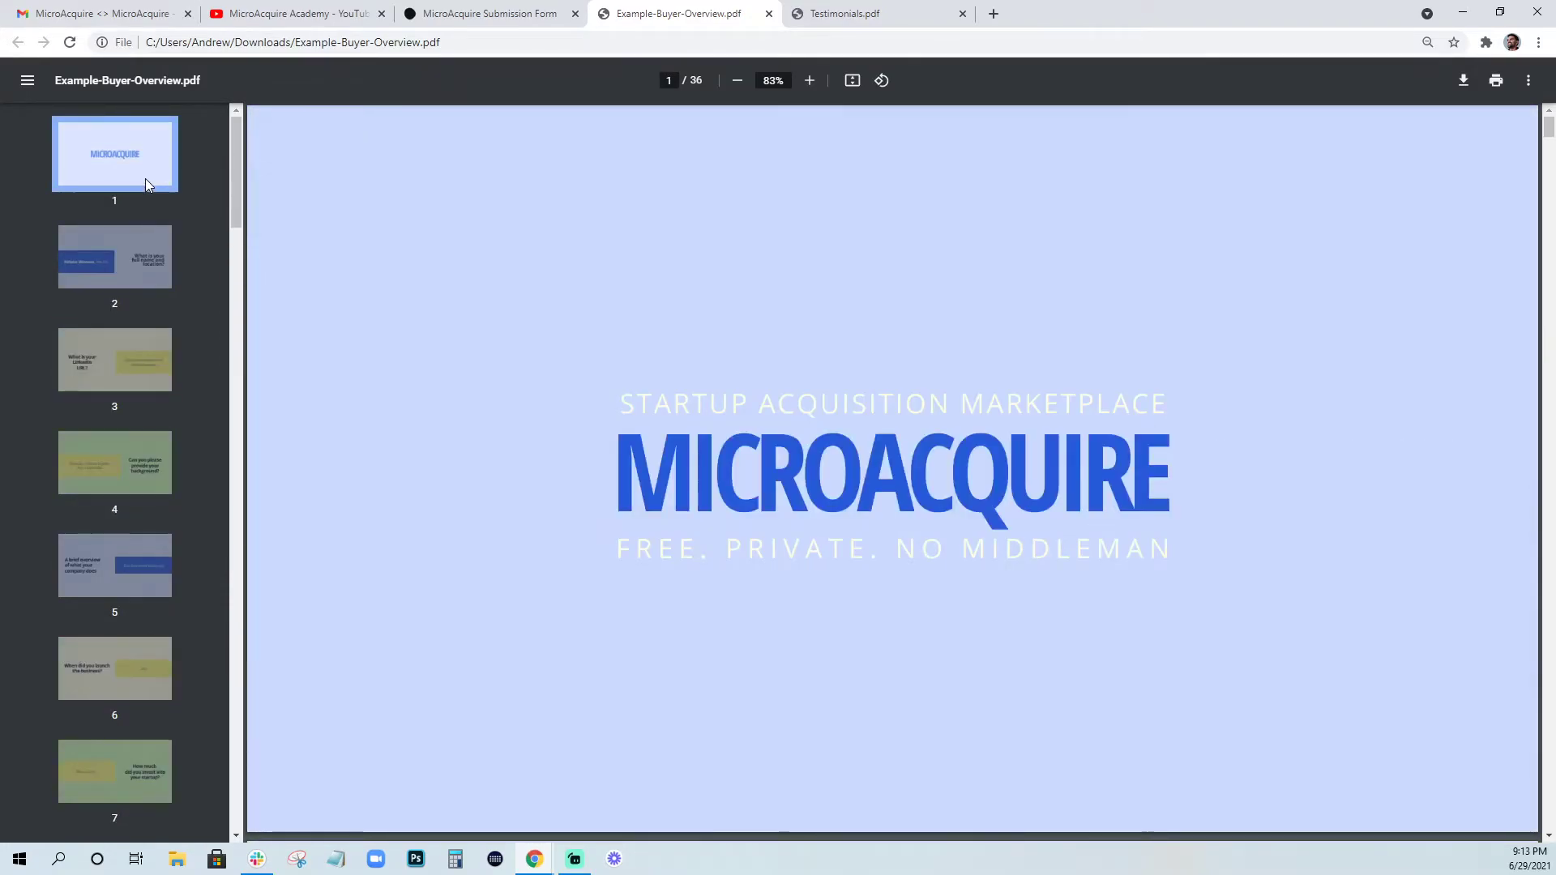
Page through the customer quotes in Testimonials.pdf, ending back on page 1.
left_click(891, 13)
left_click(151, 254)
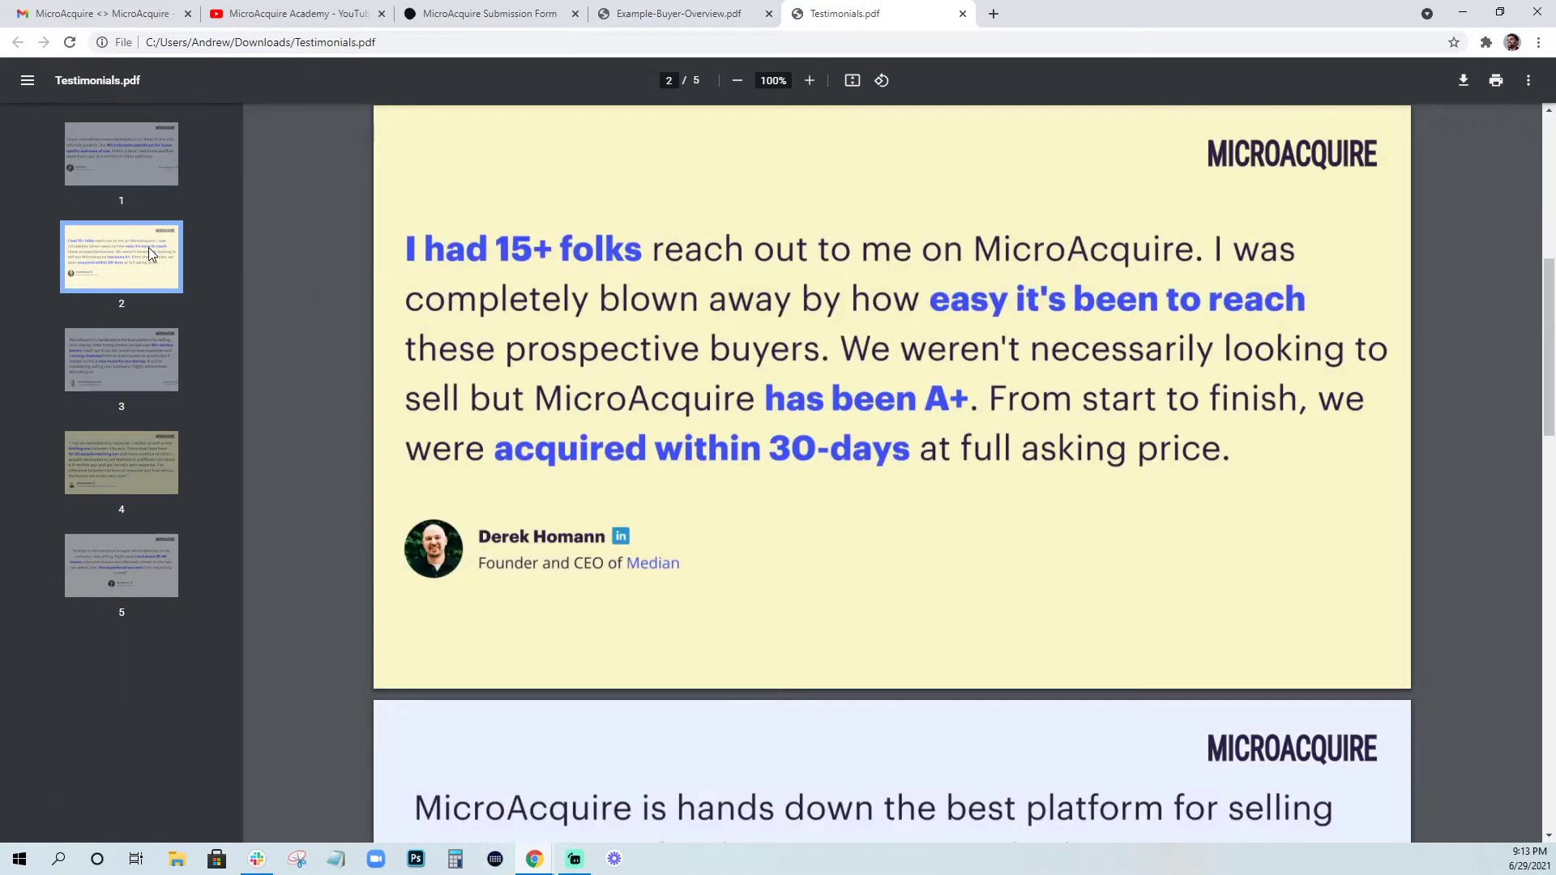
key("Right")
key("Right")
key("Right")
key("Left")
key("Left")
key("Left")
key("Left")
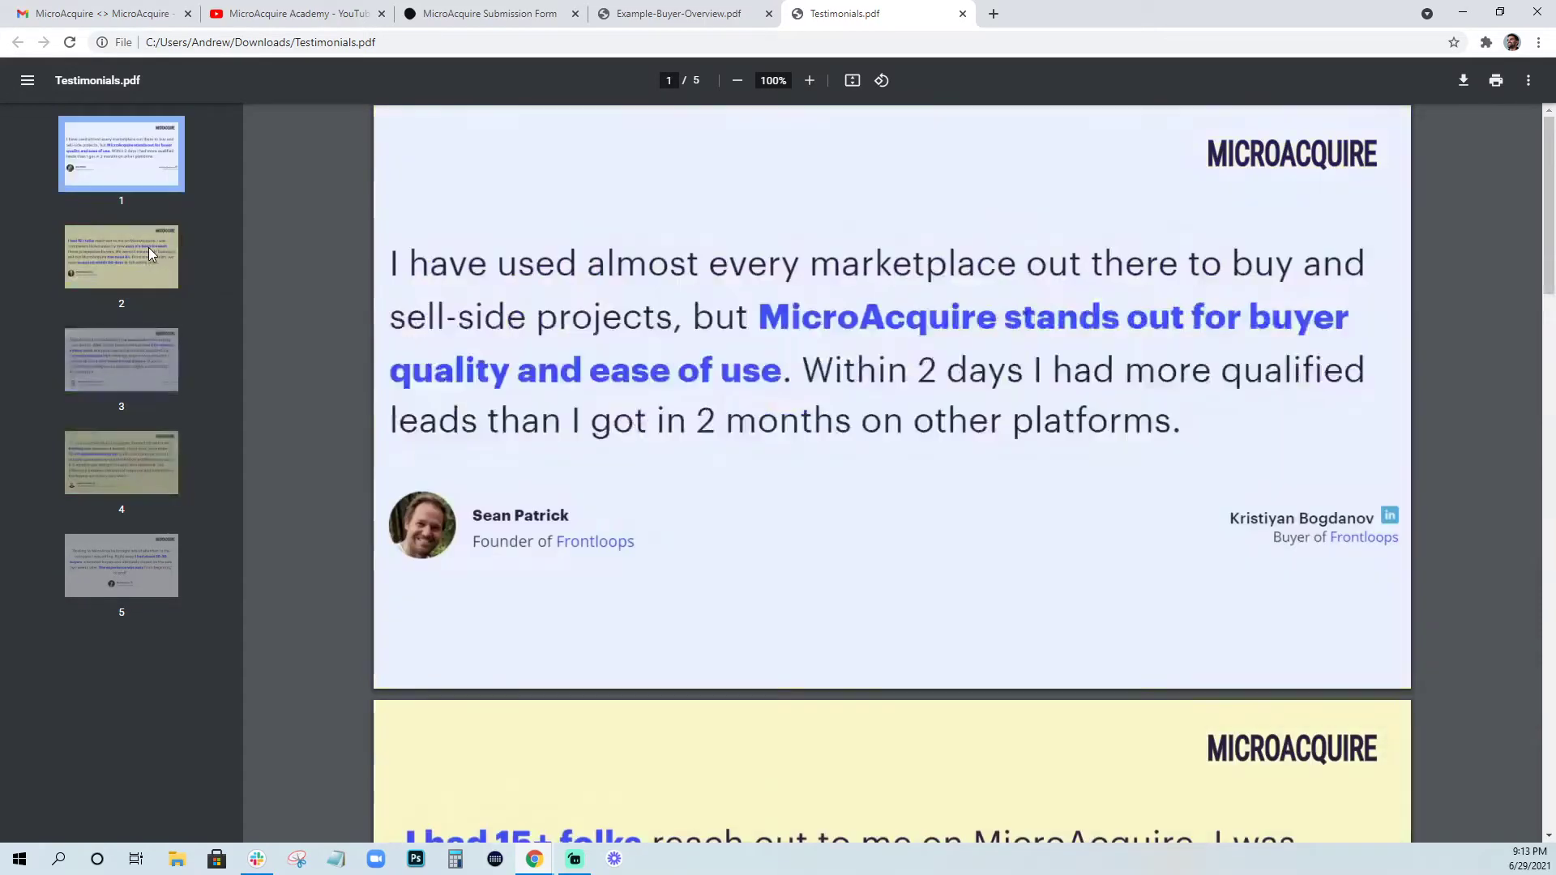
Bring up the MicroAcquire Academy playlist, then switch to the MicroAcquire email conversation.
left_click(243, 8)
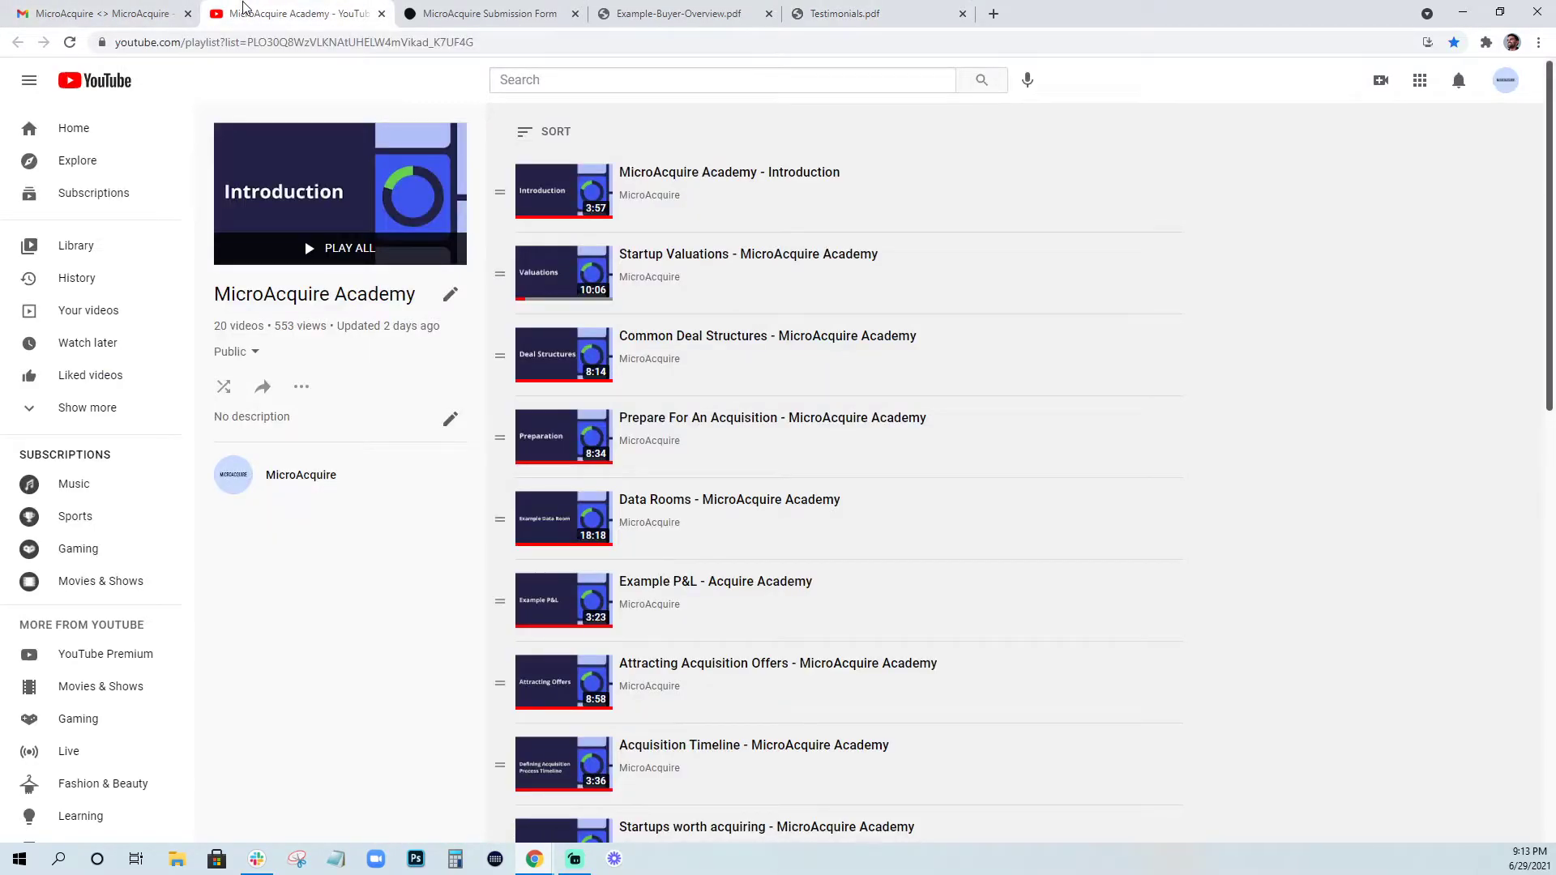
left_click(138, 13)
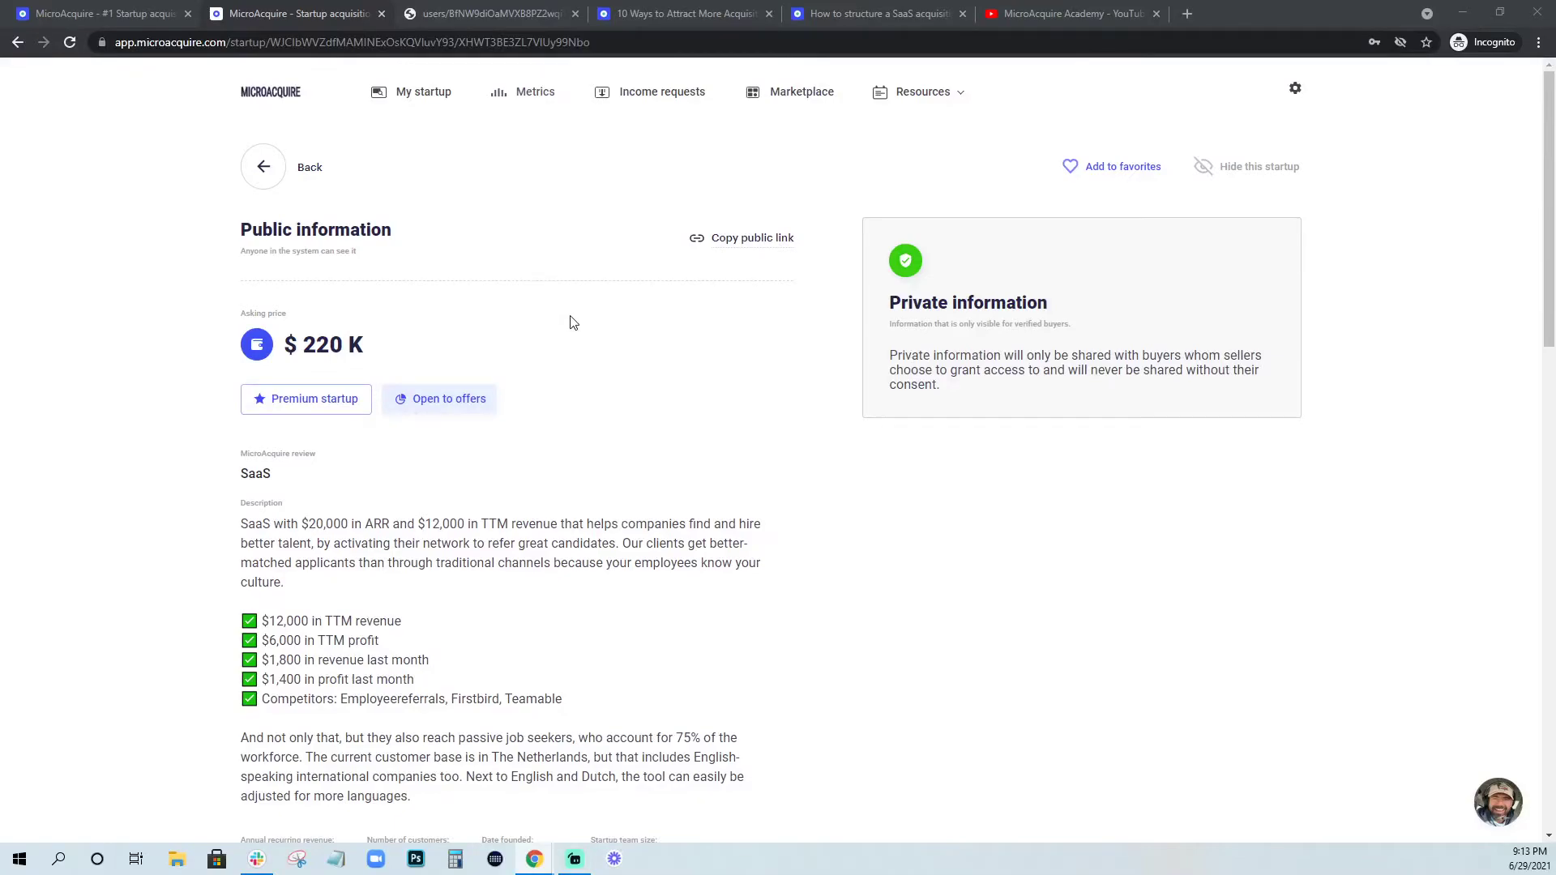
On the startup's Metrics page, choose Chartmogul as the metrics source.
left_click(422, 96)
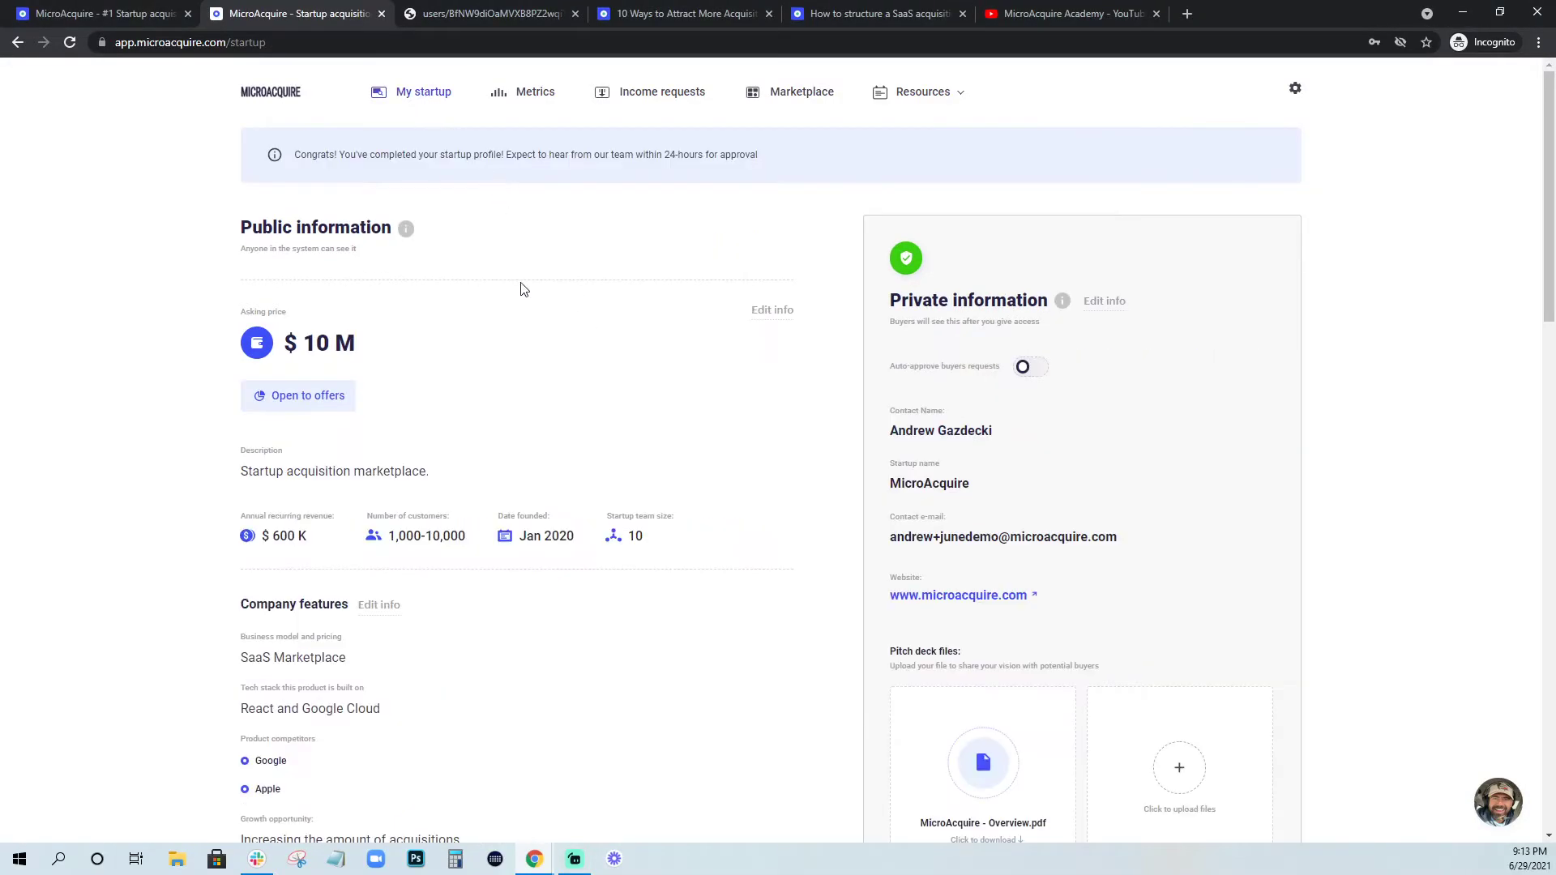
scroll(540, 432, "down", 4)
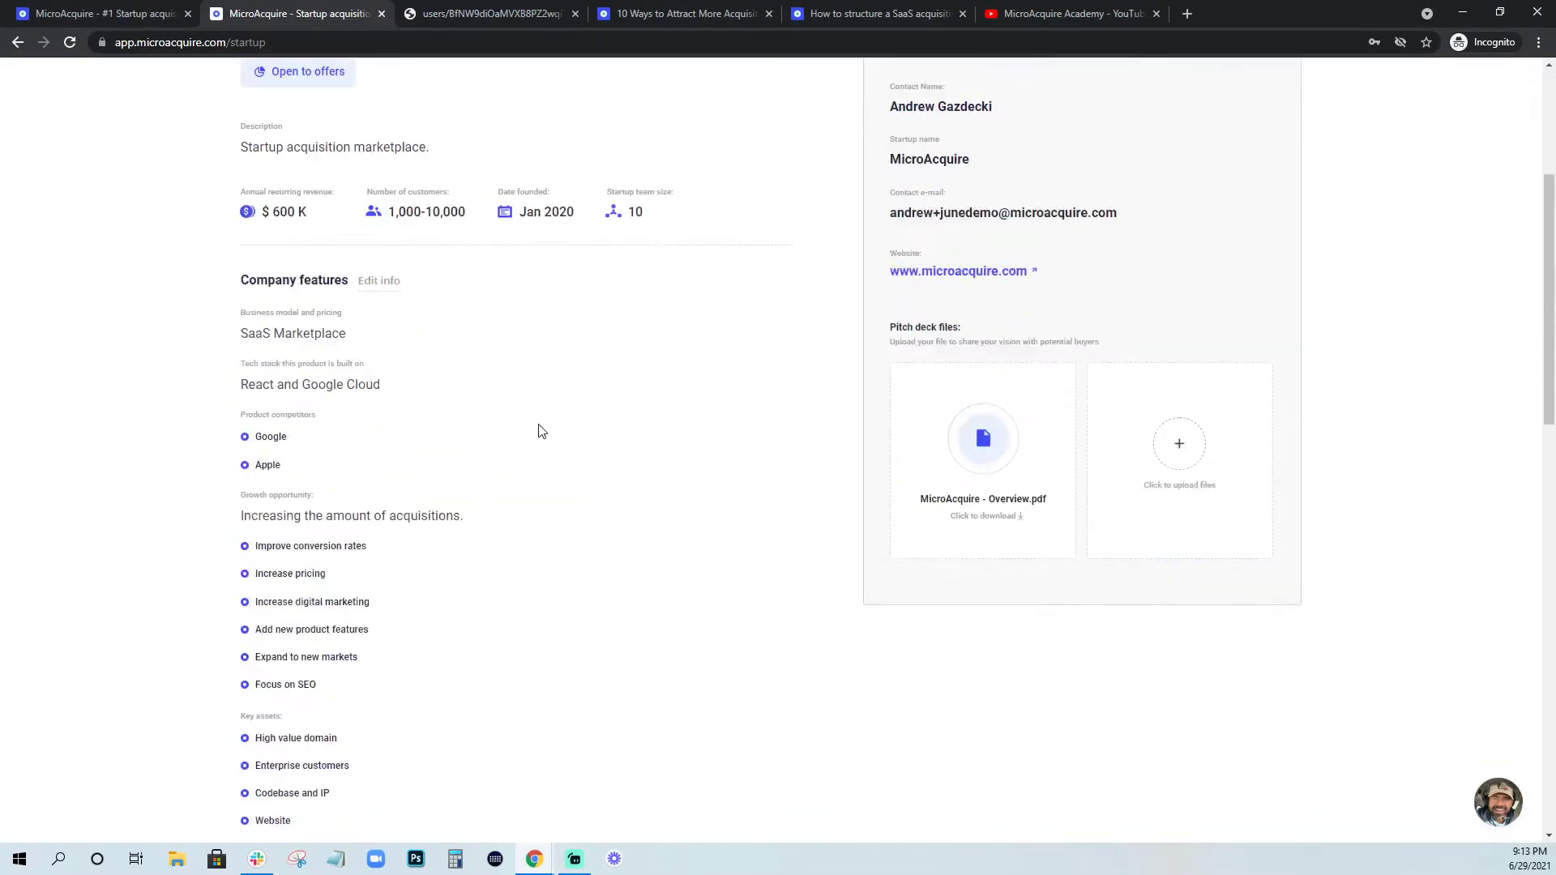
scroll(539, 431, "up", 4)
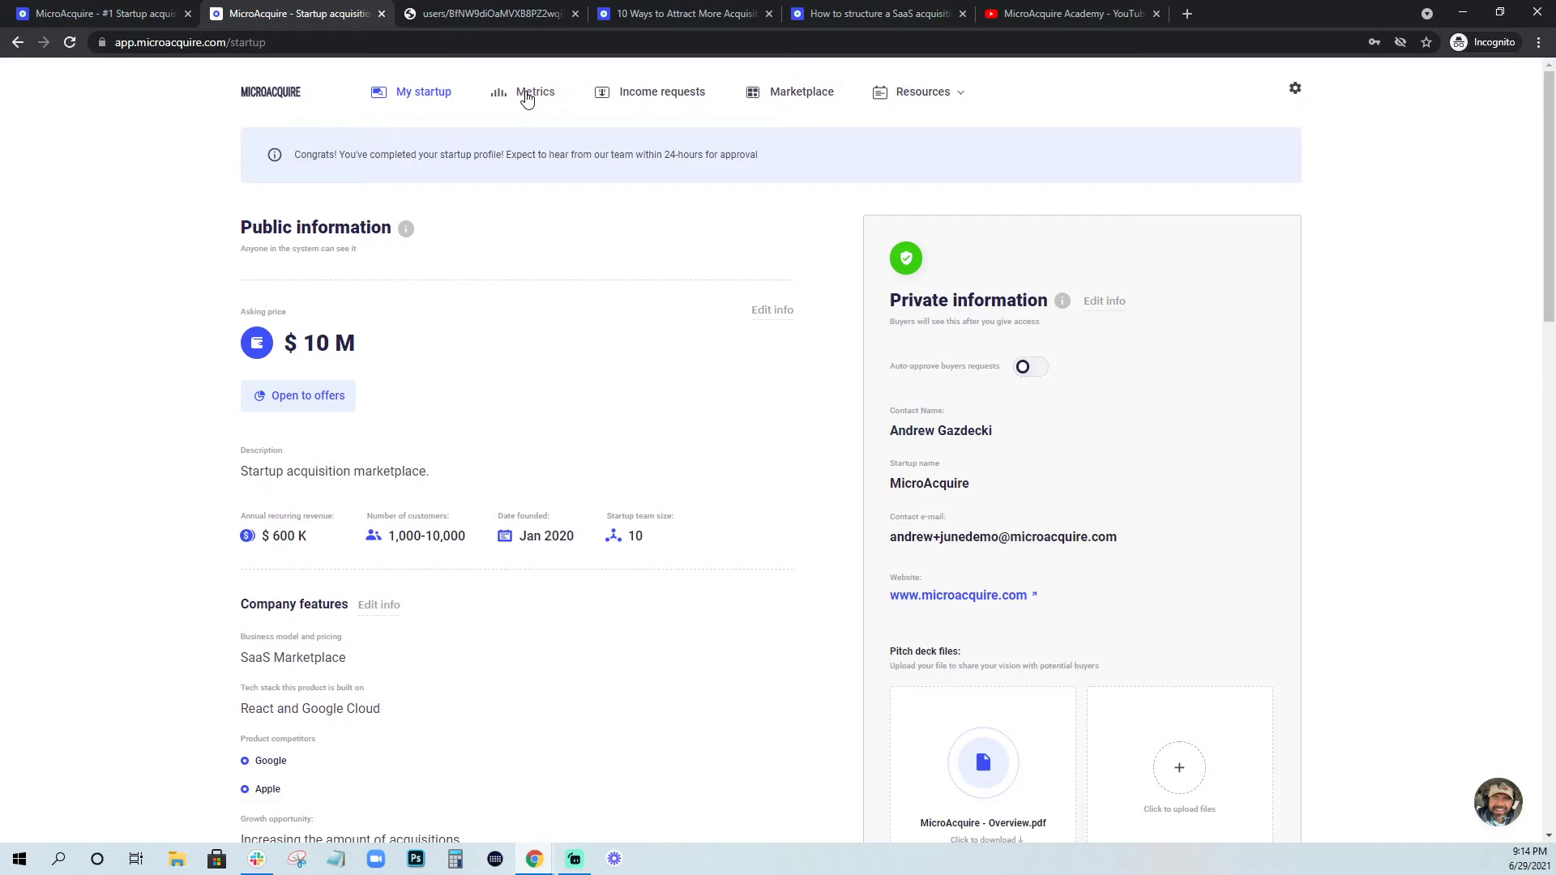
left_click(526, 94)
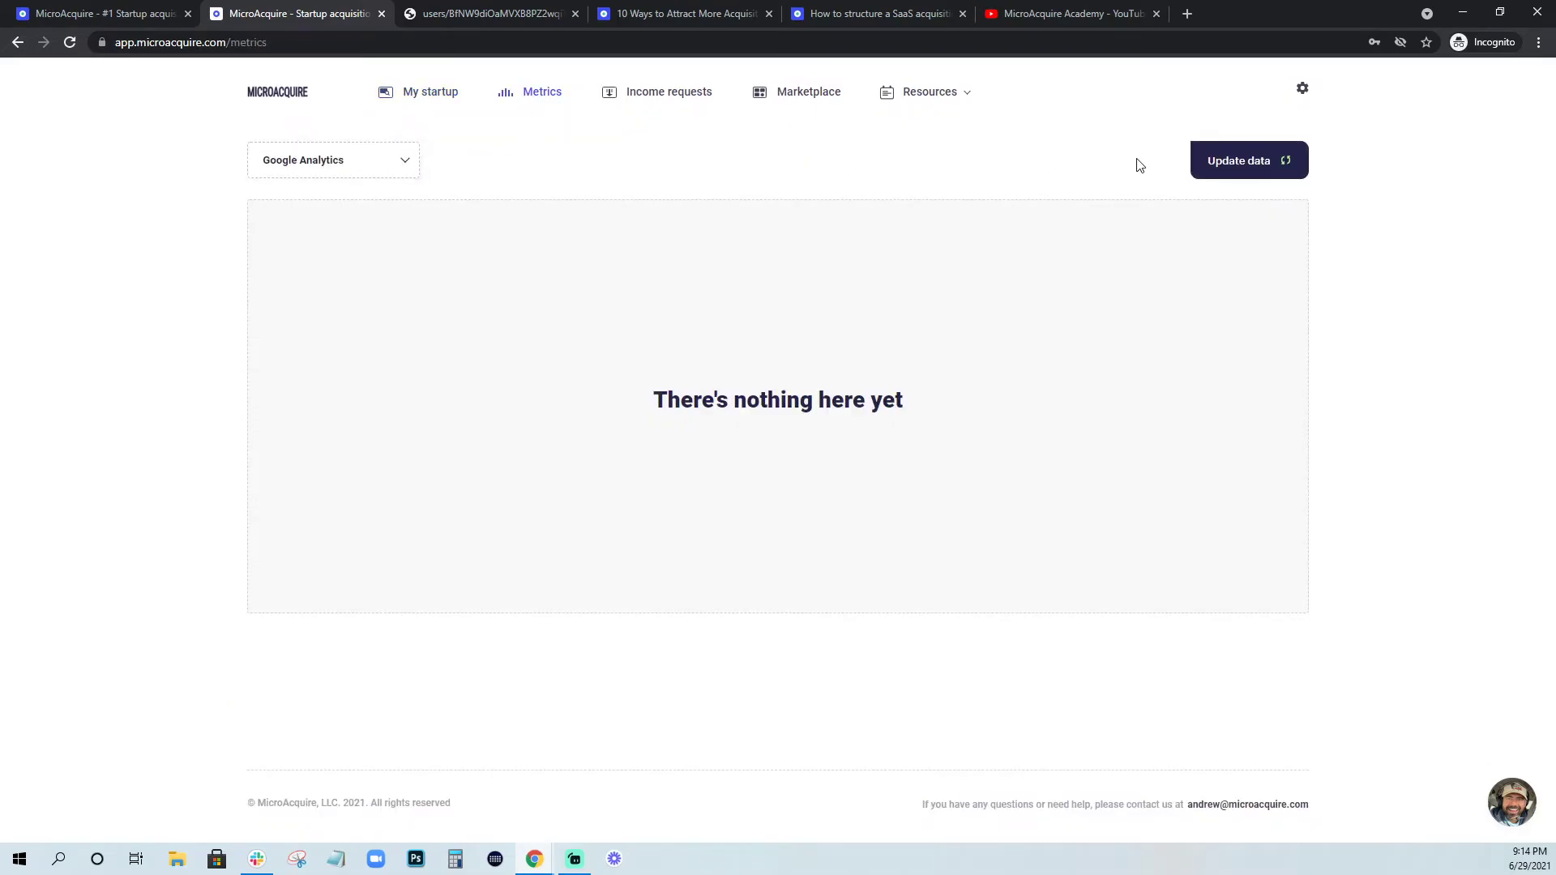
left_click(330, 156)
left_click(309, 280)
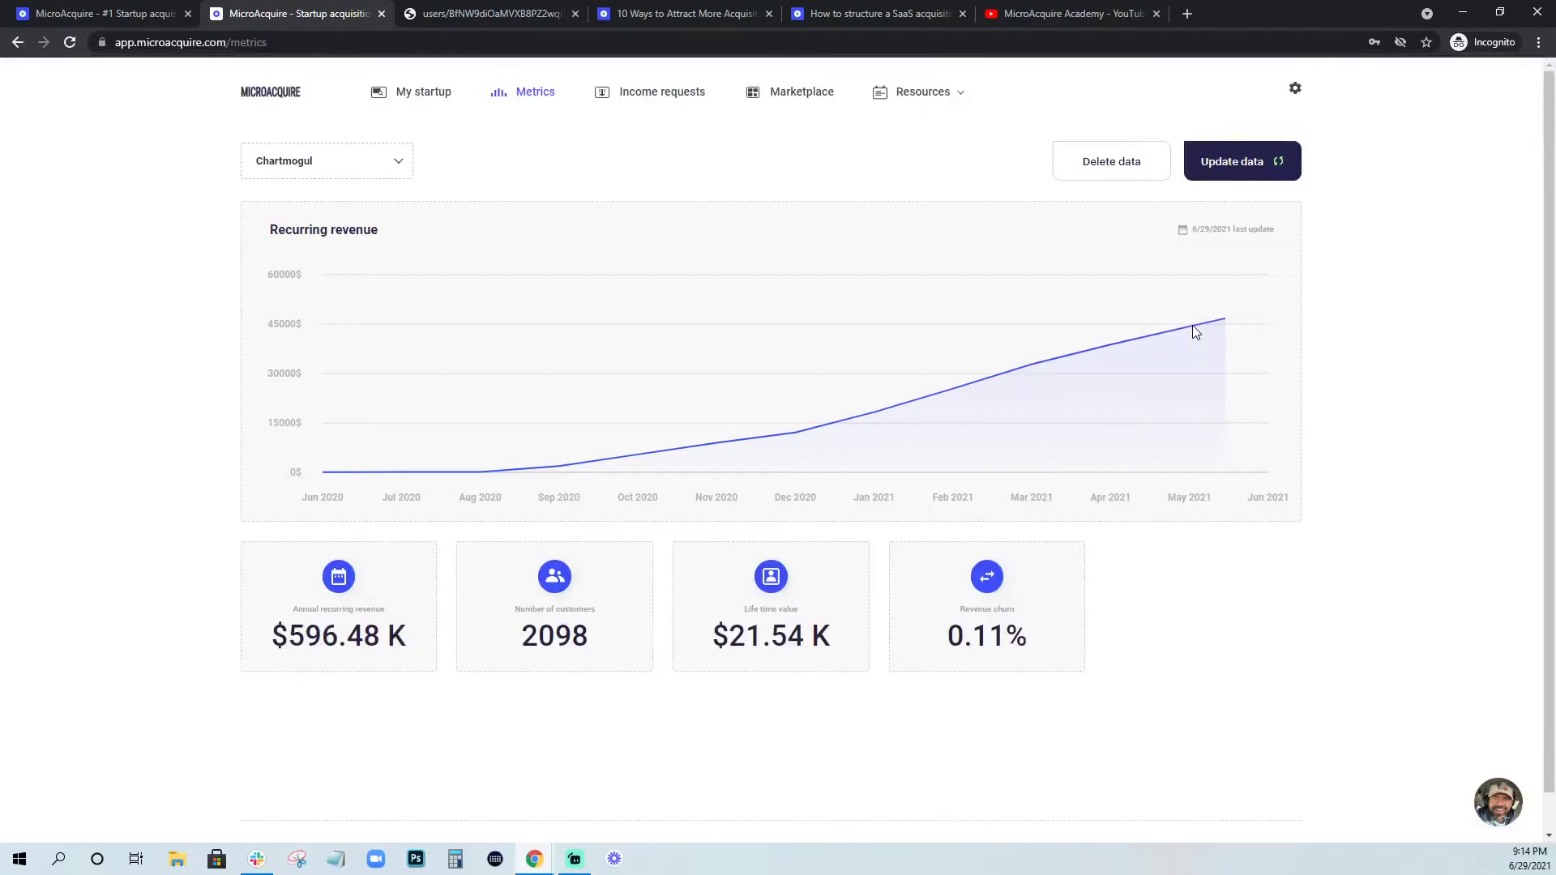
Confirm Chartmogul stays selected as the source, then go to the Income requests page.
mouse_move(1105, 356)
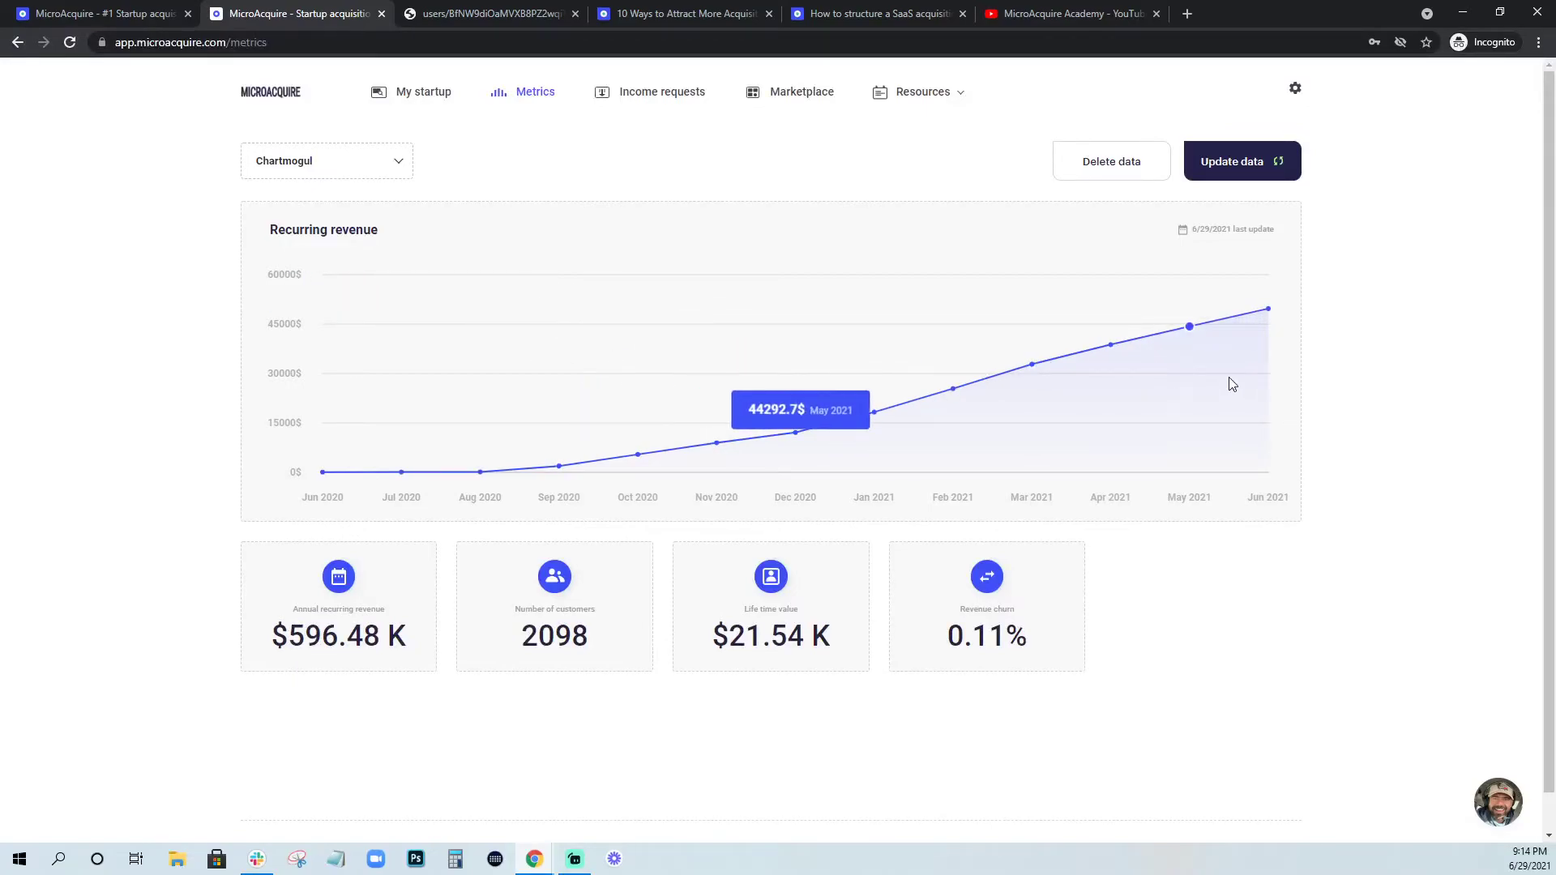
left_click(321, 163)
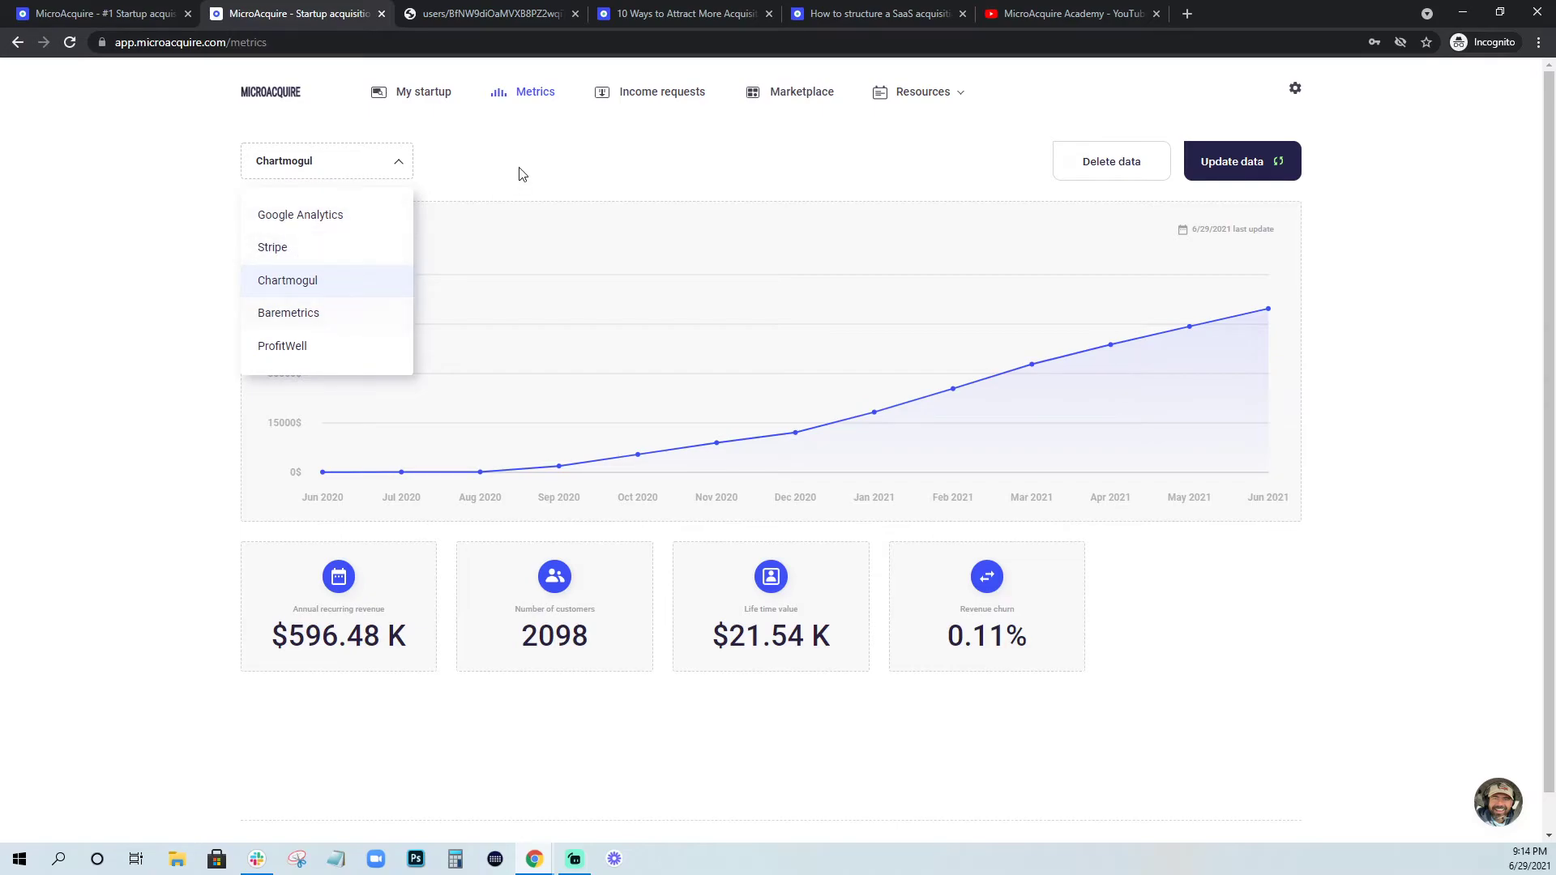
left_click(530, 137)
left_click(639, 103)
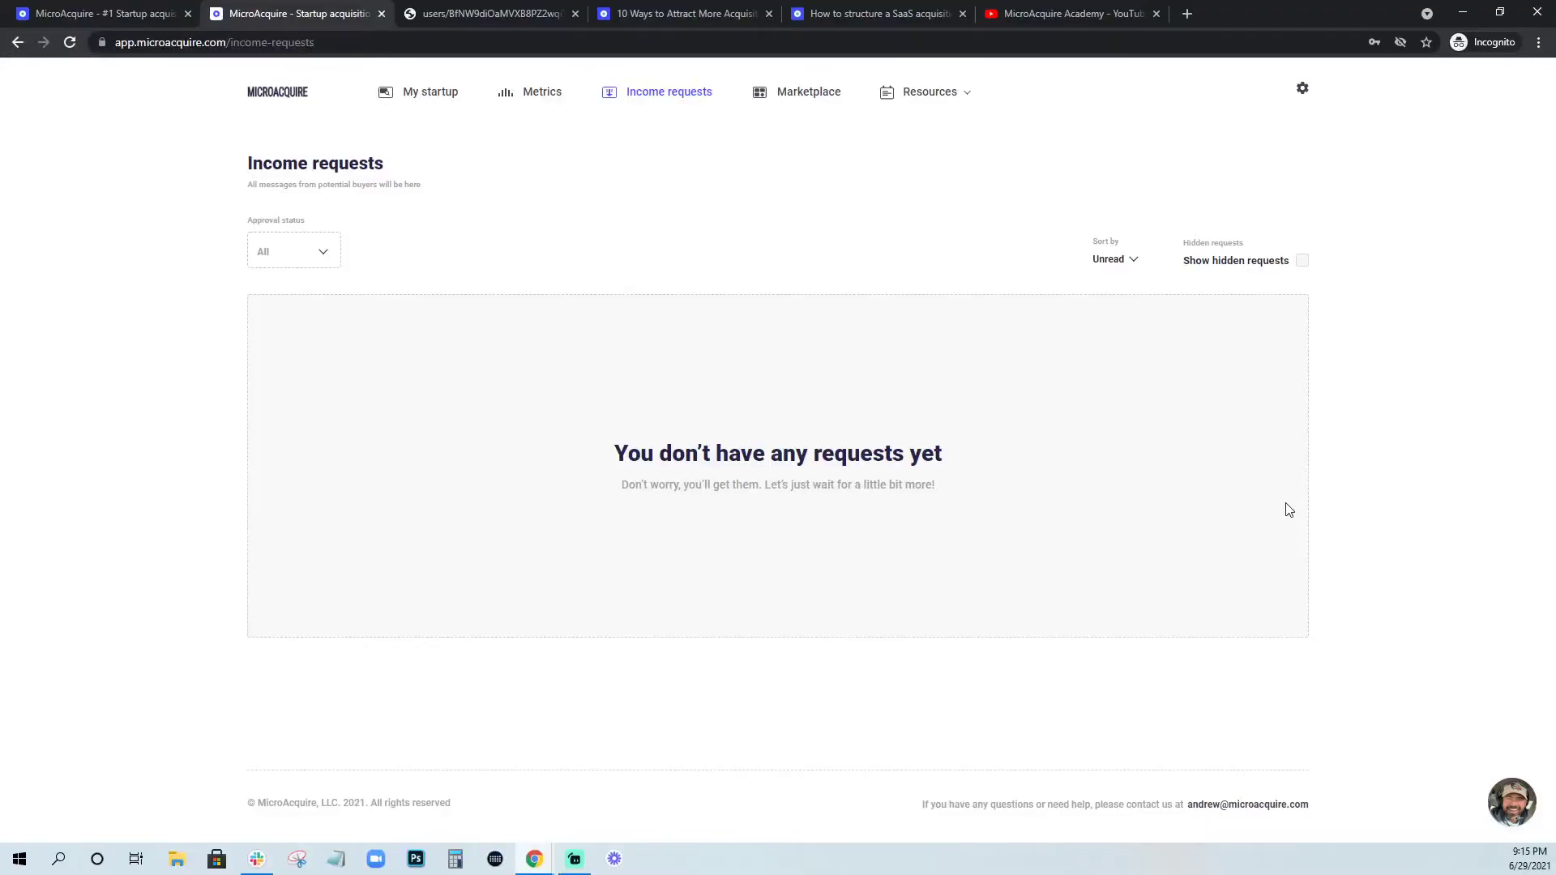
Choose Tutorials from the Resources menu to load the resources site in a new tab.
left_click(938, 94)
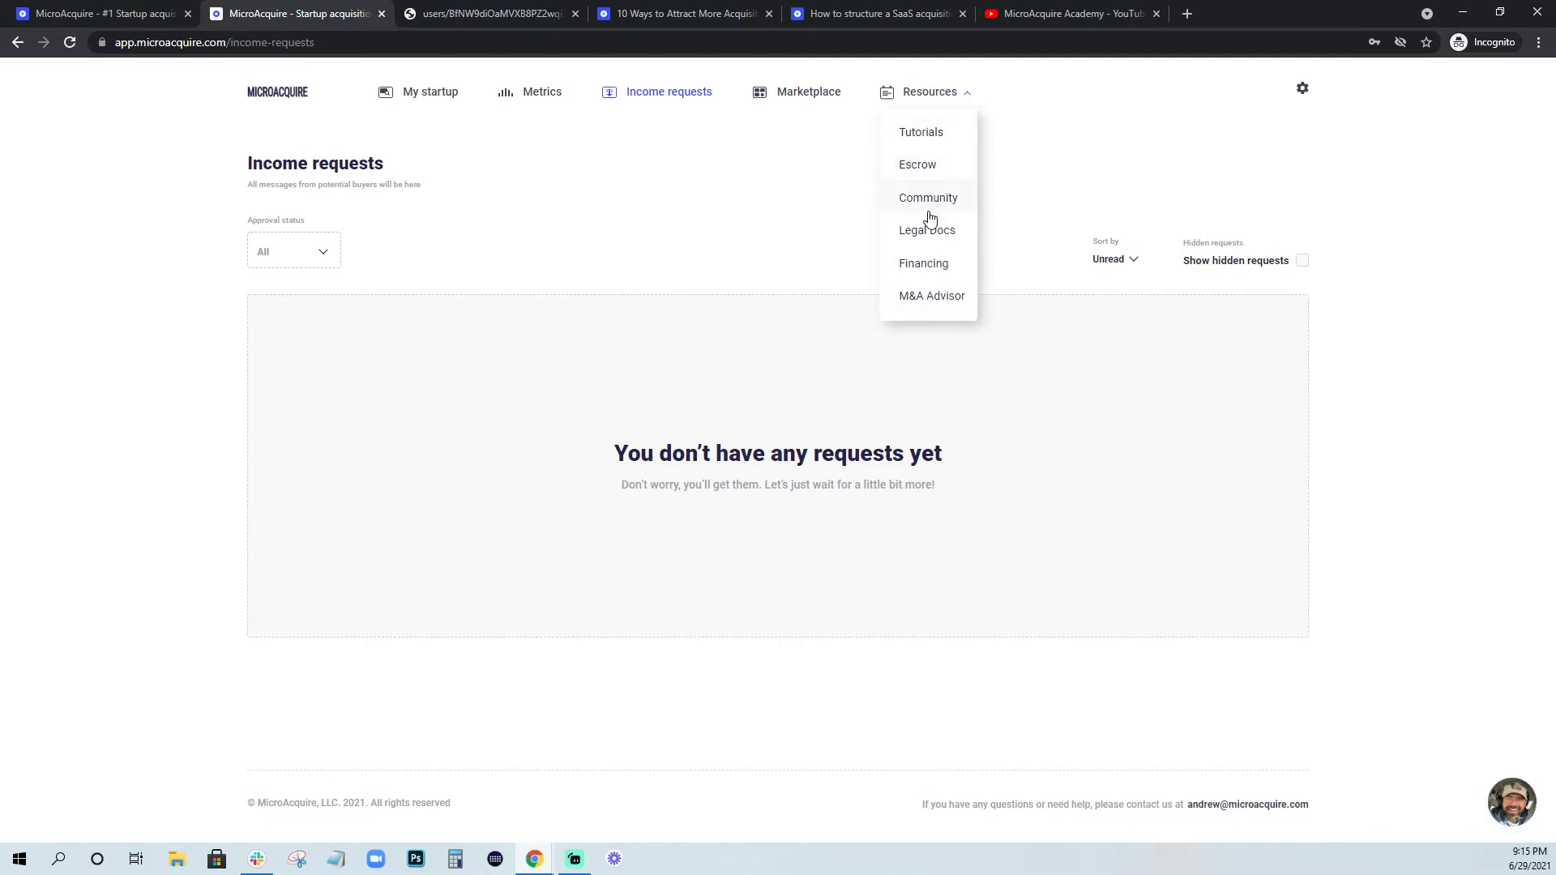
left_click(936, 136)
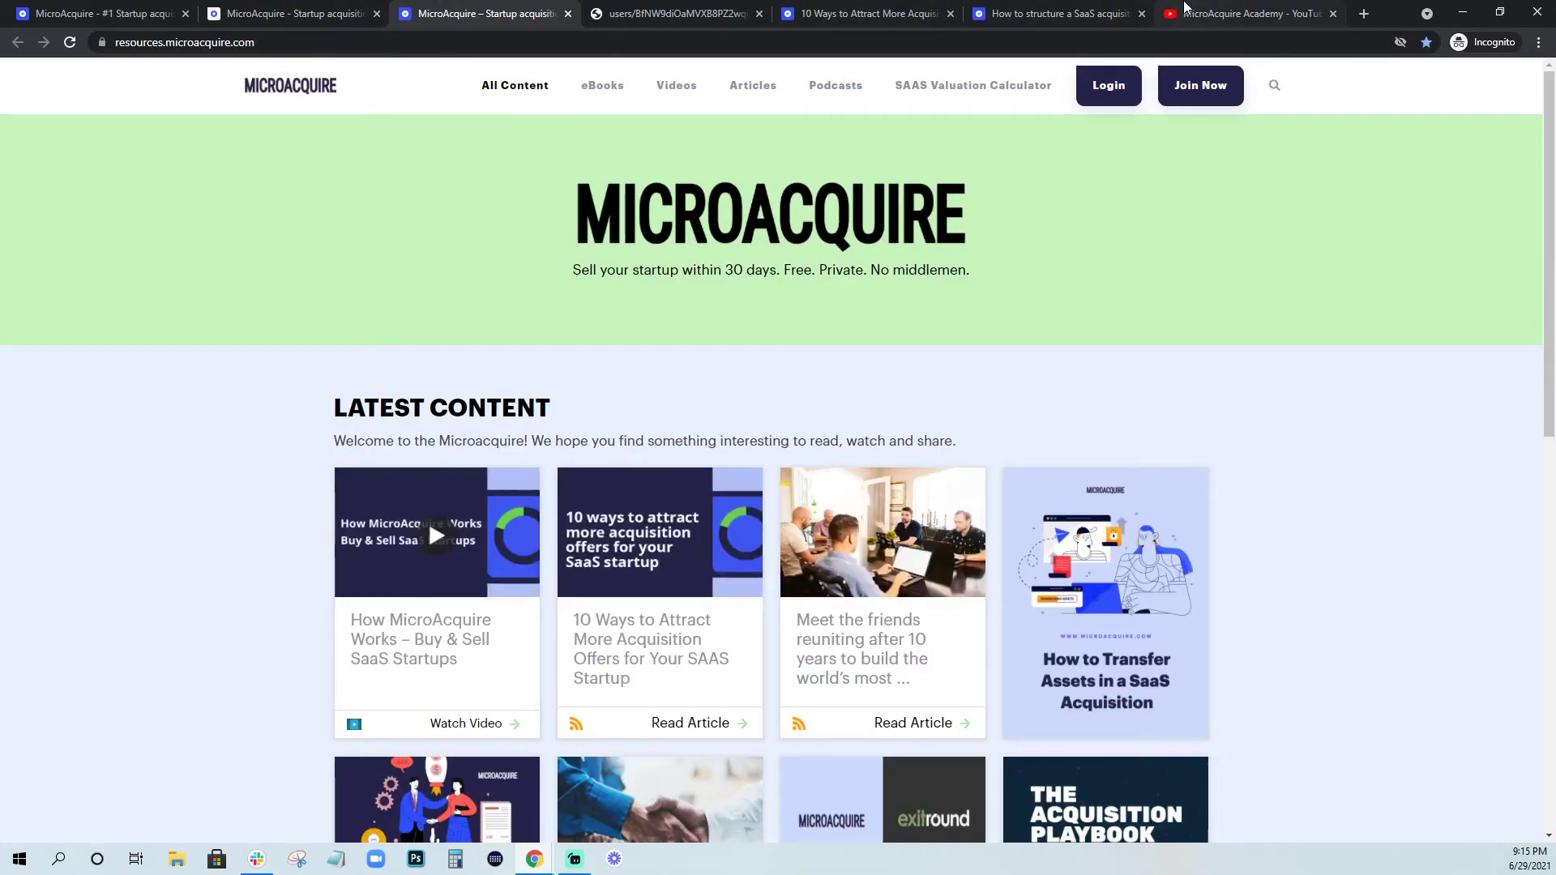
Scroll the Academy playlist to videos 12–20, then return to the Income requests page.
left_click(1185, 7)
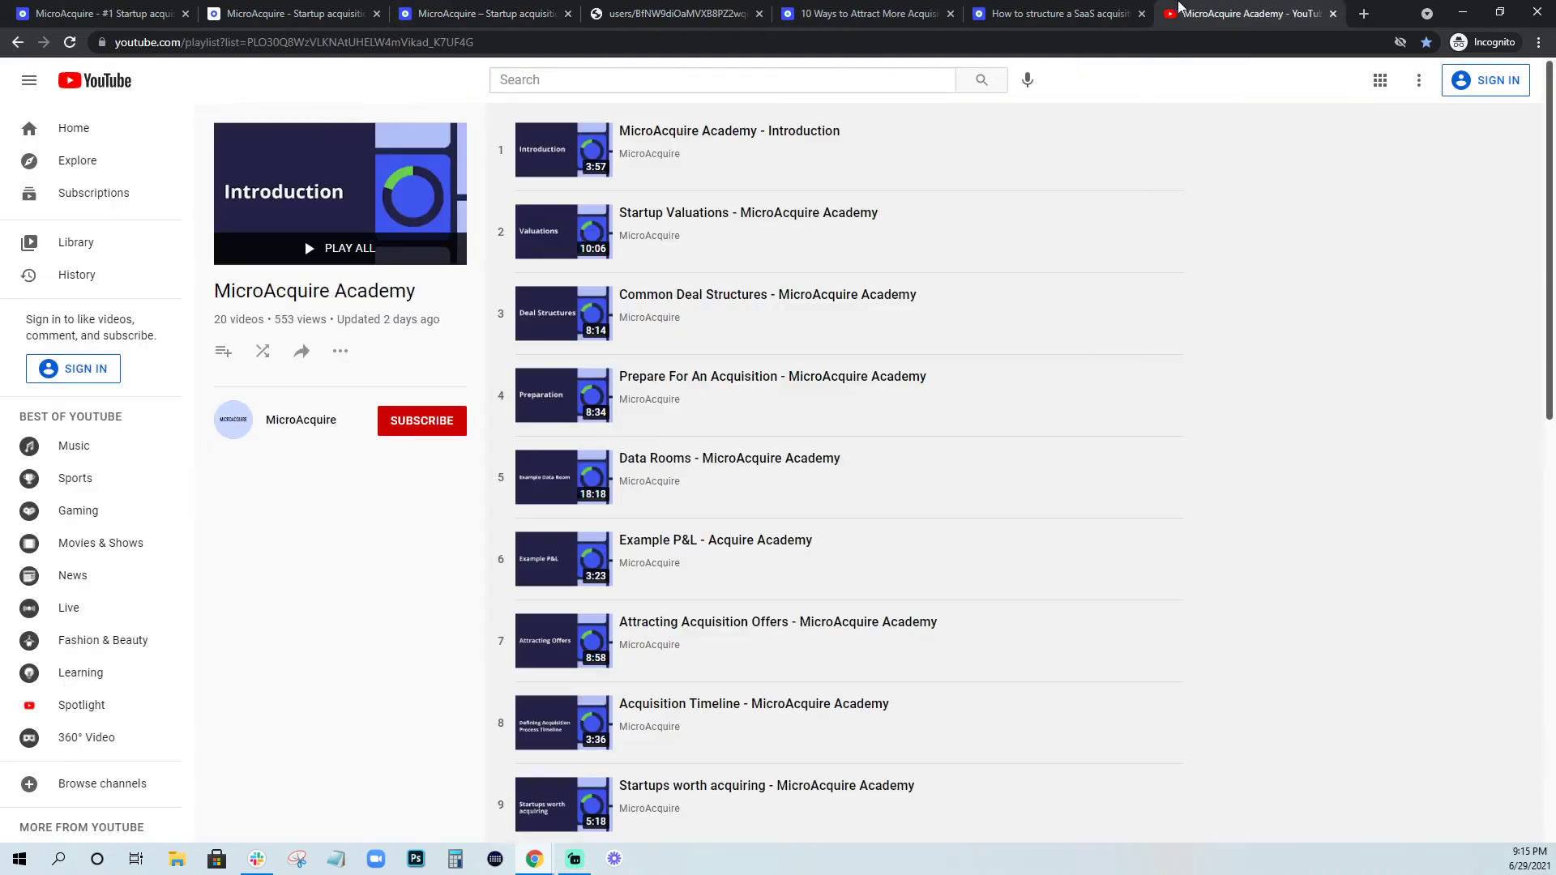
scroll(897, 371, "down", 10)
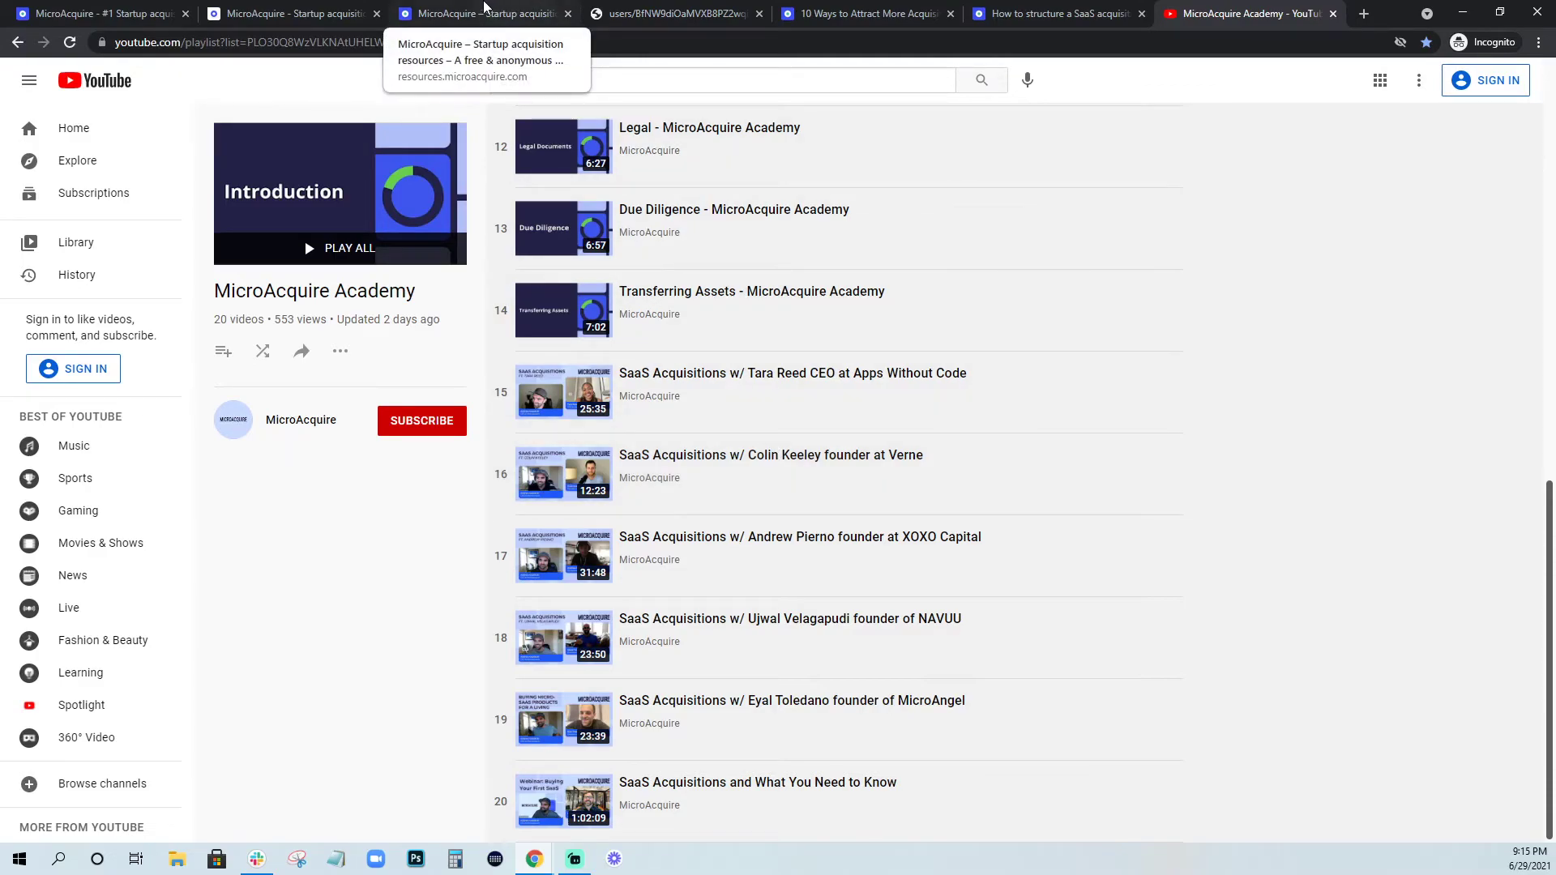
left_click(354, 9)
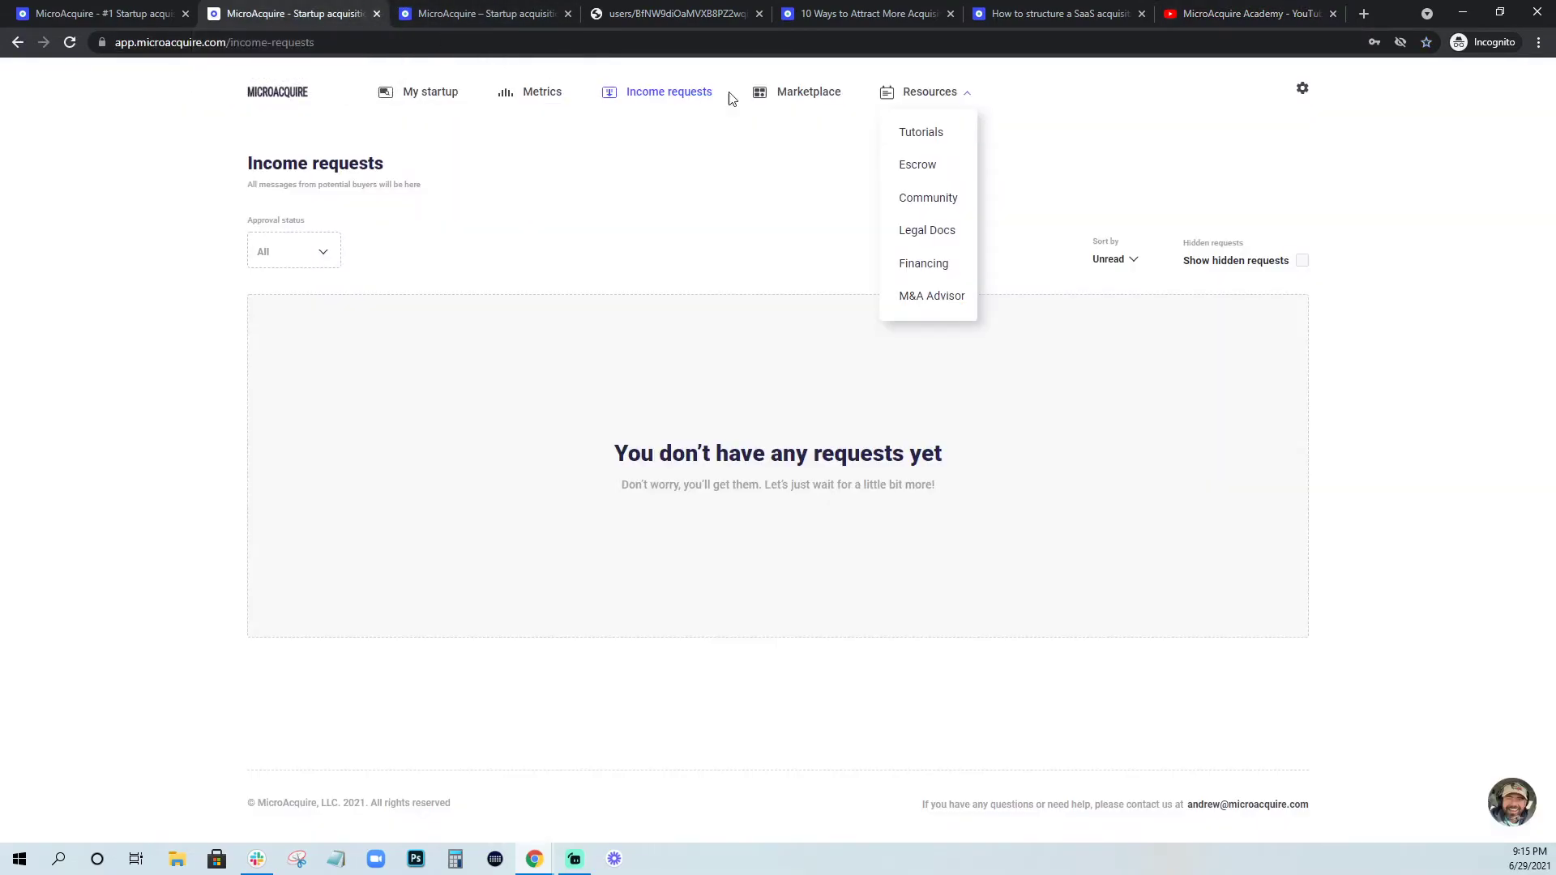
Open the Acquisition Legal Counsel Options article and its 'MicroAcquire Template Legal Docs (Make a Copy)' Drive folder.
left_click(925, 230)
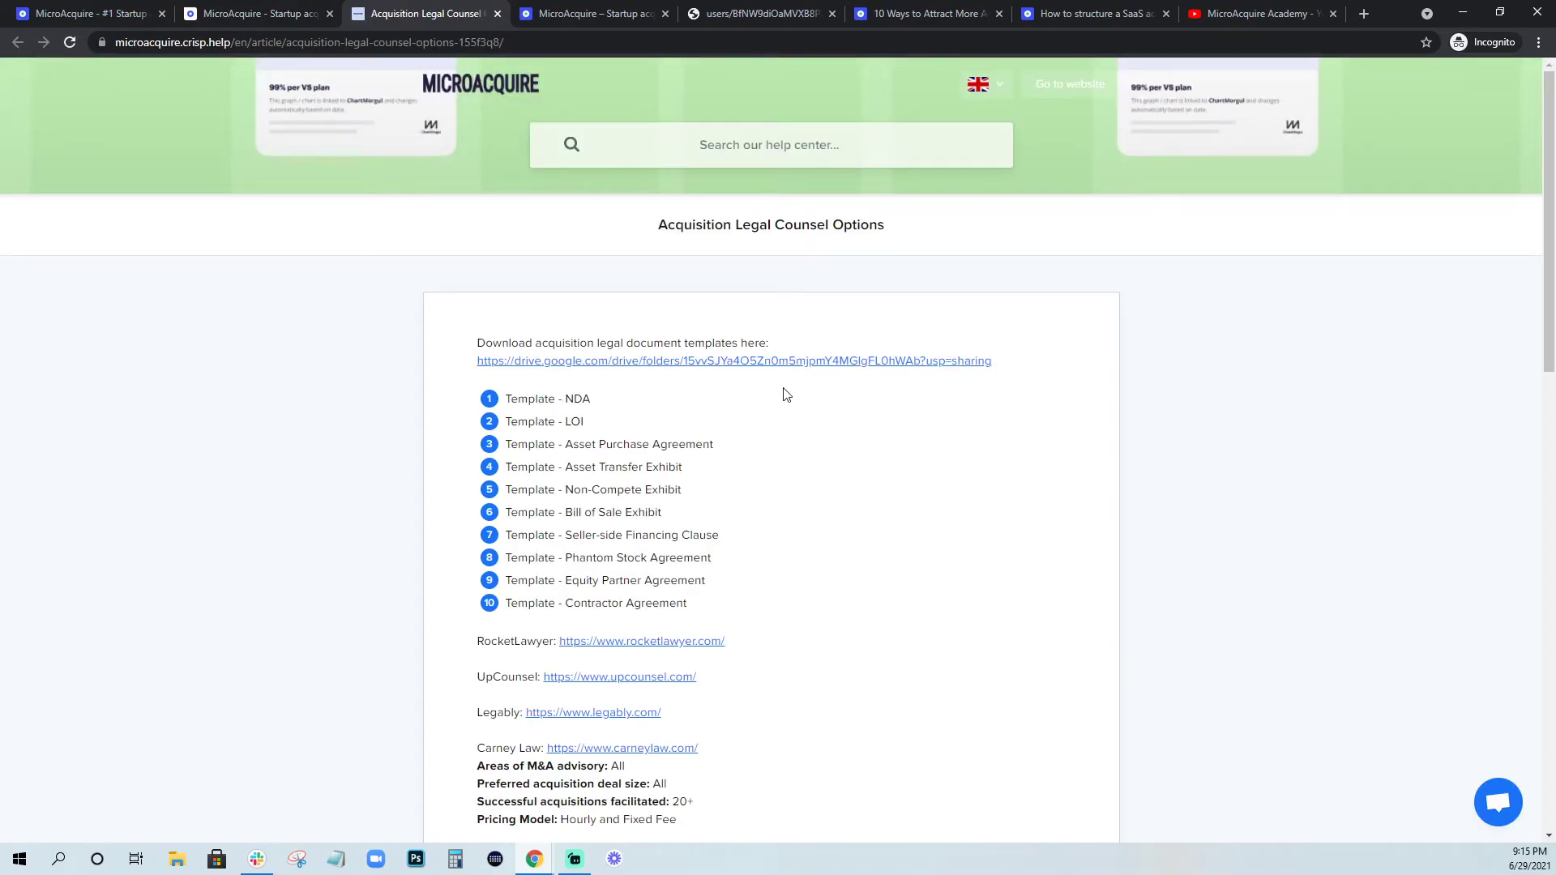
left_click(766, 363)
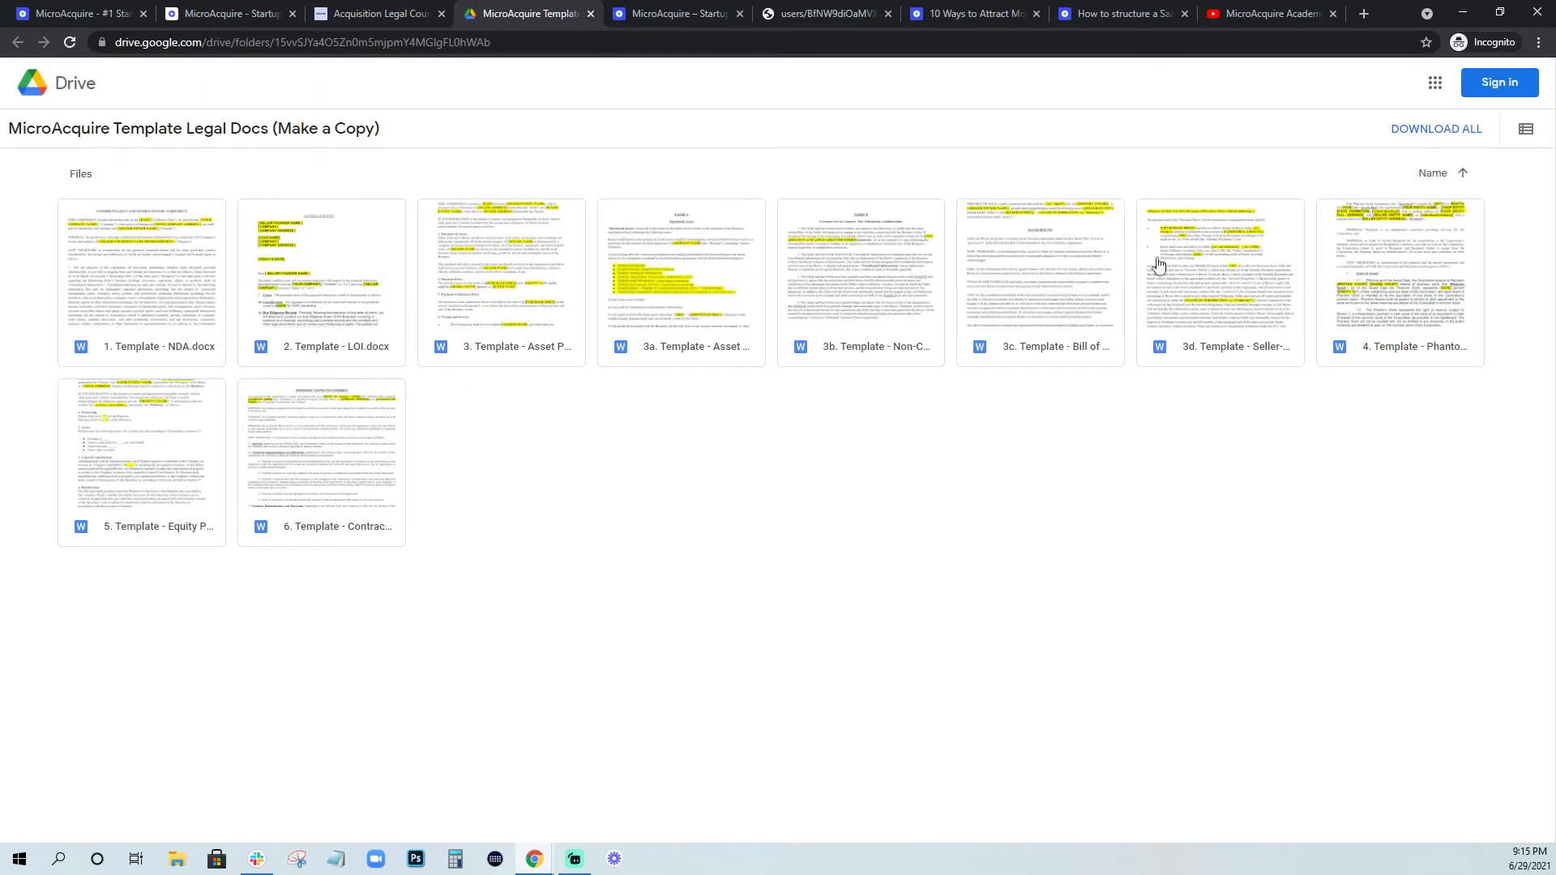
Switch back to the Acquisition Legal Counsel Options article and scroll down through it.
left_click(389, 8)
scroll(717, 508, "down", 1)
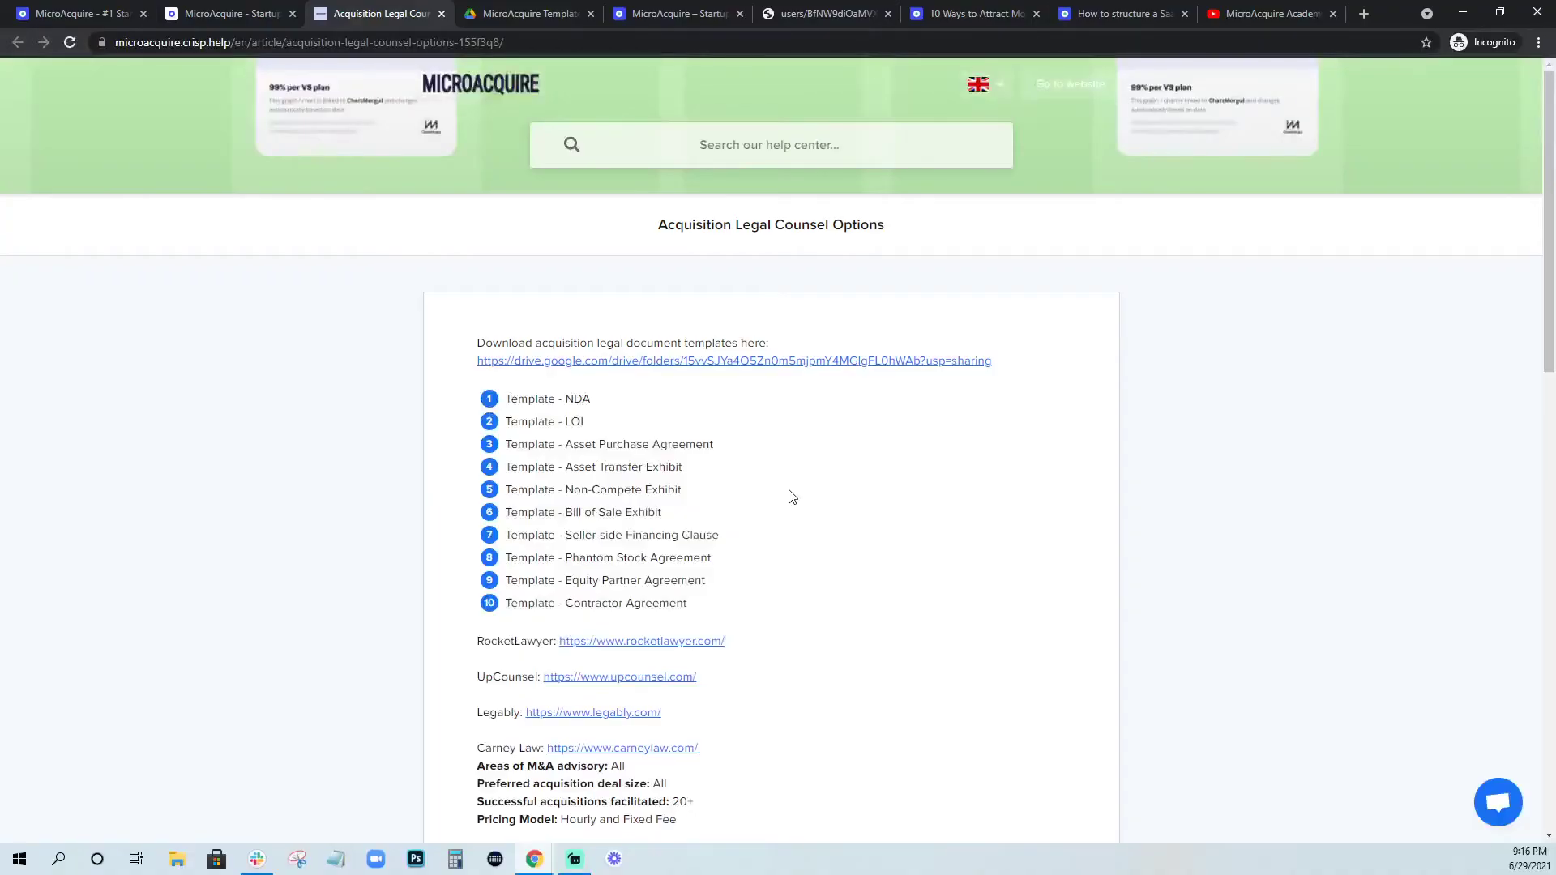
Scroll through the Recommended M&A Advisors list, reviewing advisors' deal sizes and pricing models.
scroll(789, 519, "down", 13)
scroll(790, 539, "up", 4)
scroll(790, 539, "up", 10)
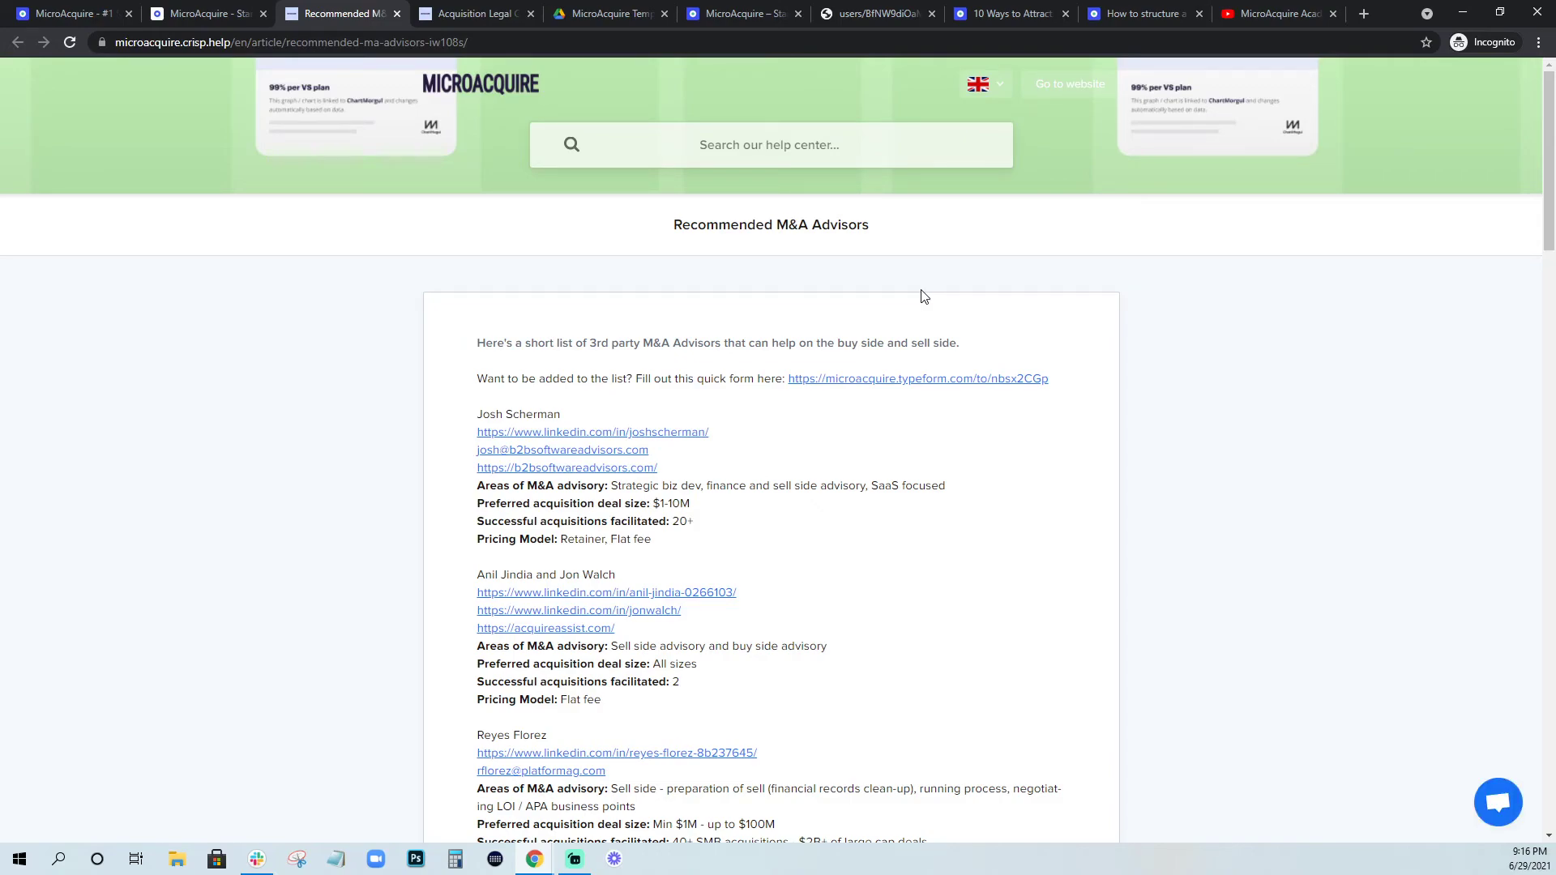
scroll(861, 477, "down", 8)
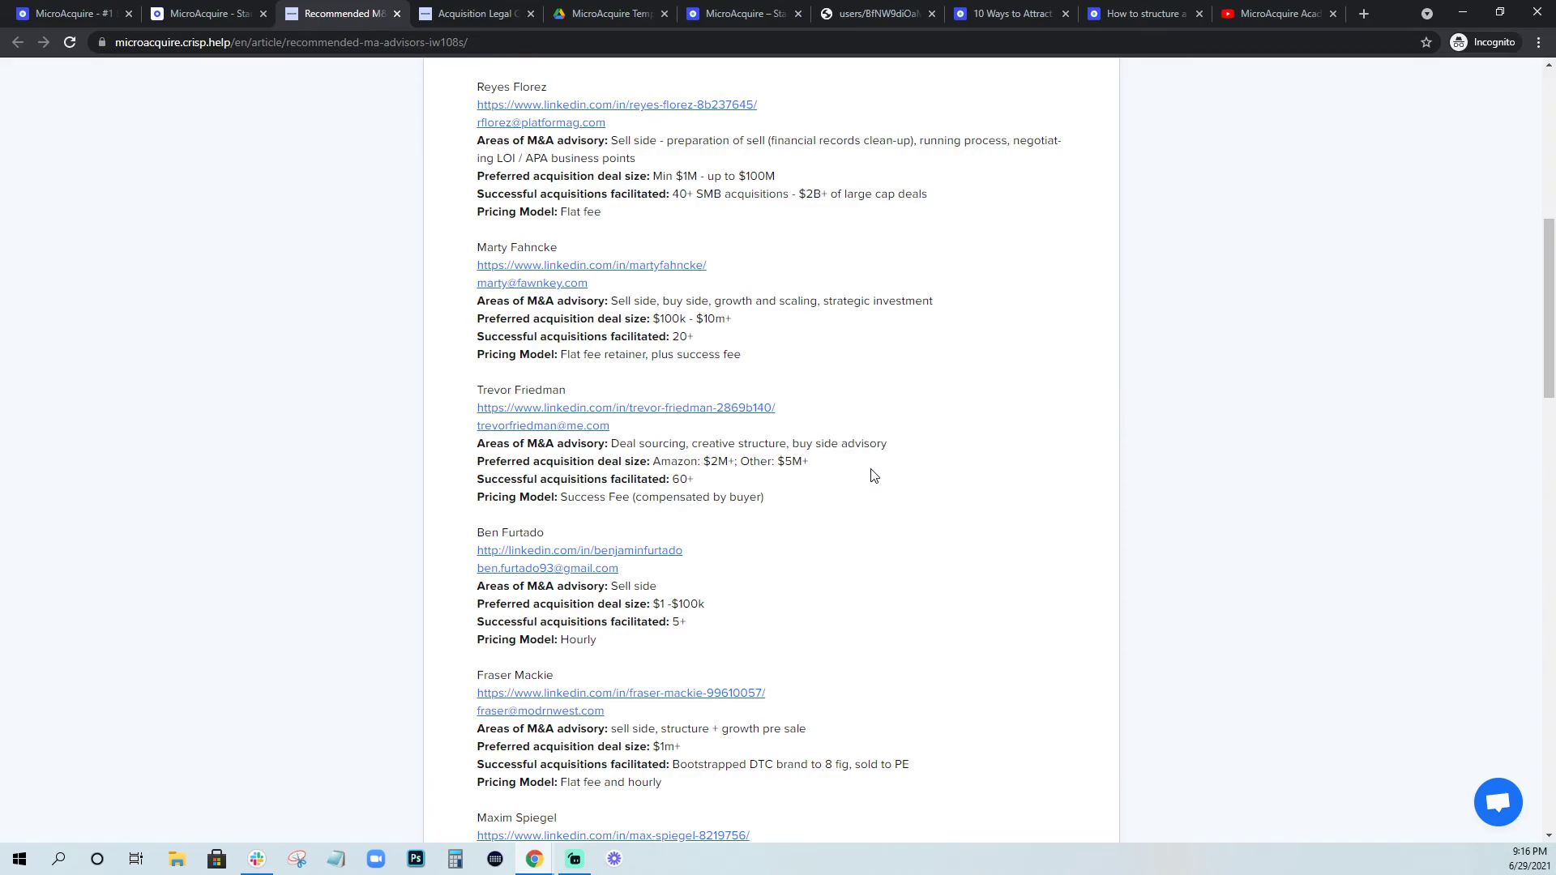
scroll(873, 475, "up", 8)
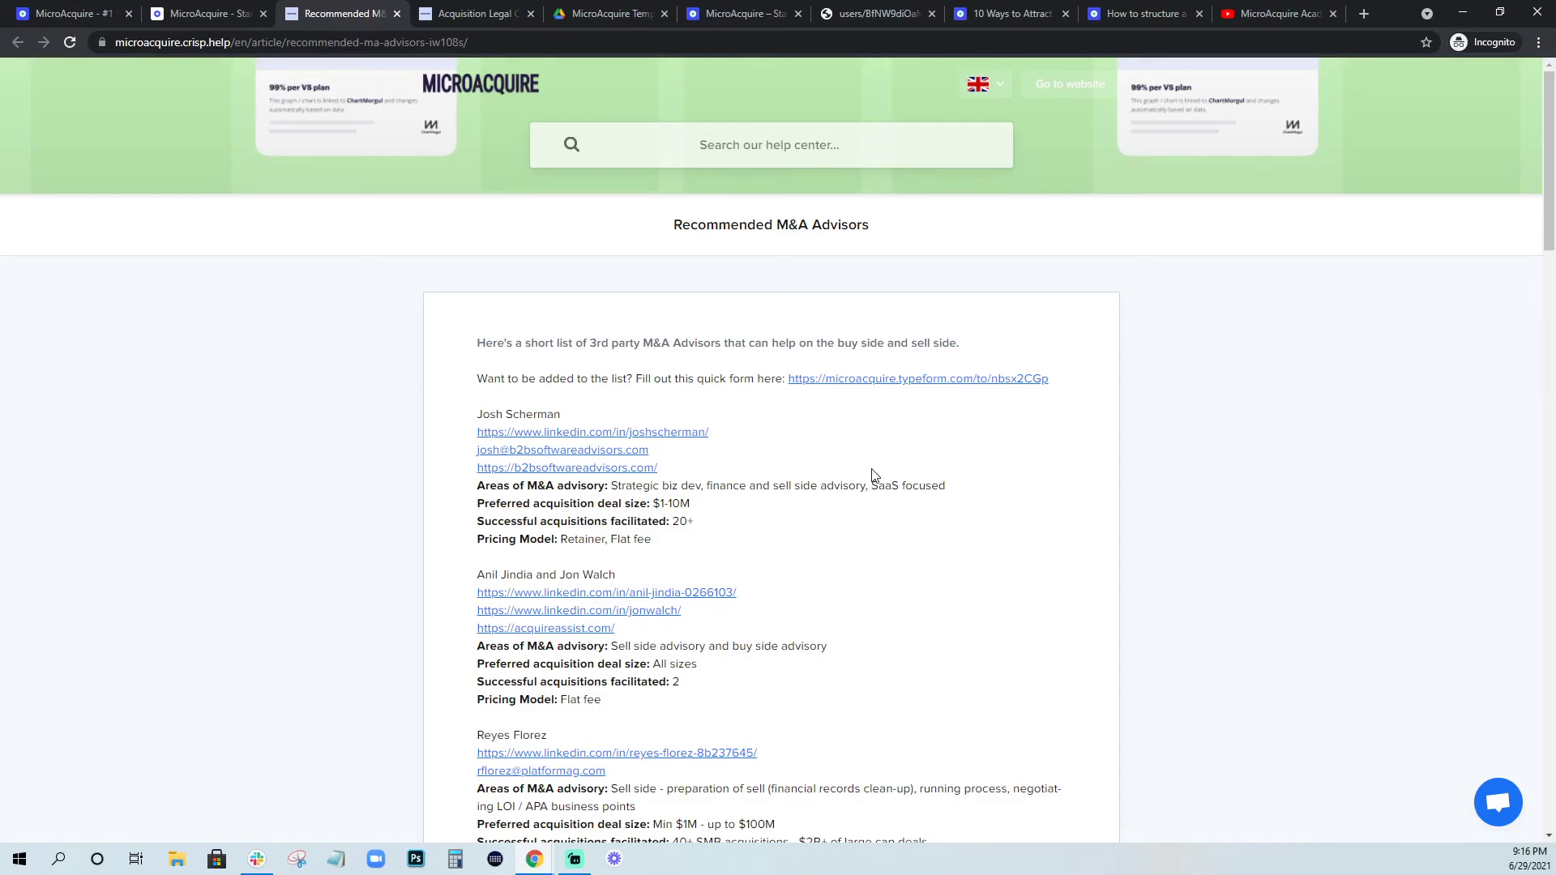
scroll(608, 632, "down", 19)
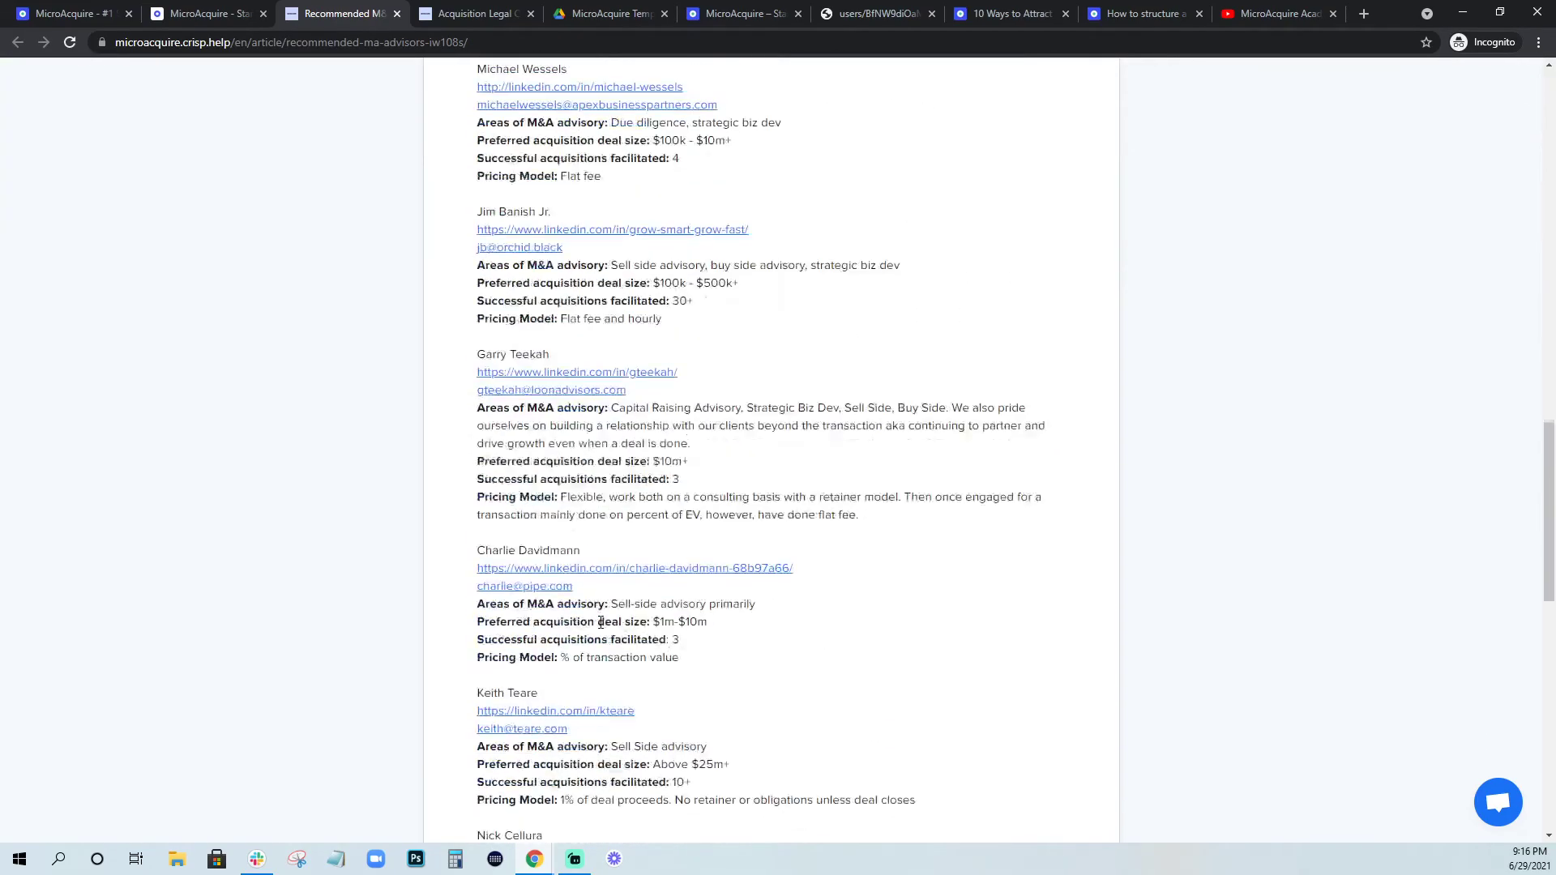
scroll(601, 622, "up", 19)
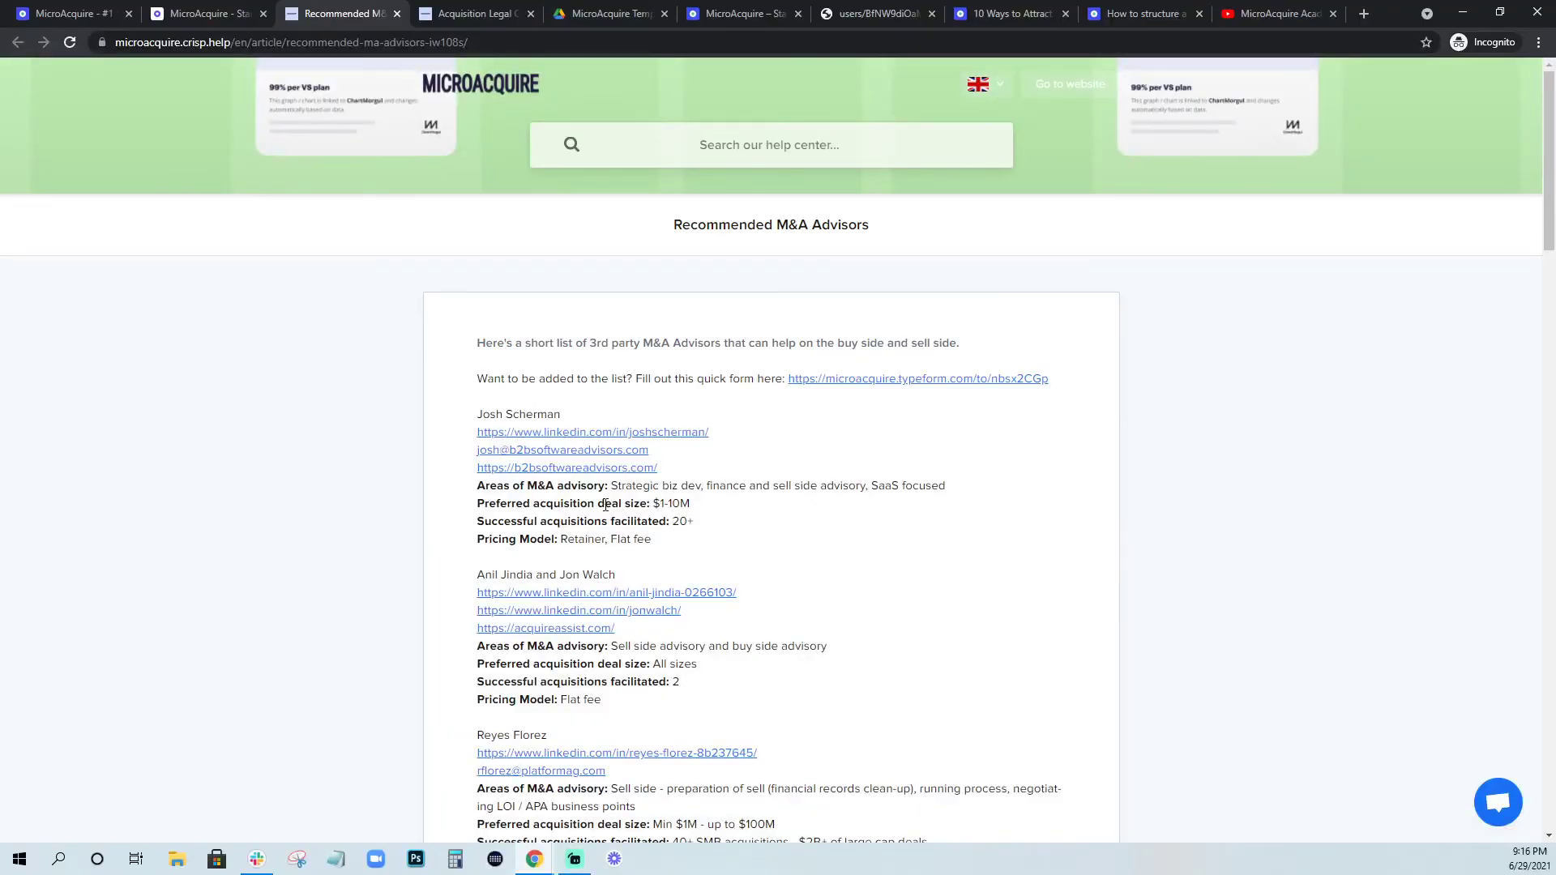
Check the profile shows Metrics included, then open the first $220K SaaS marketplace listing's details.
left_click(231, 10)
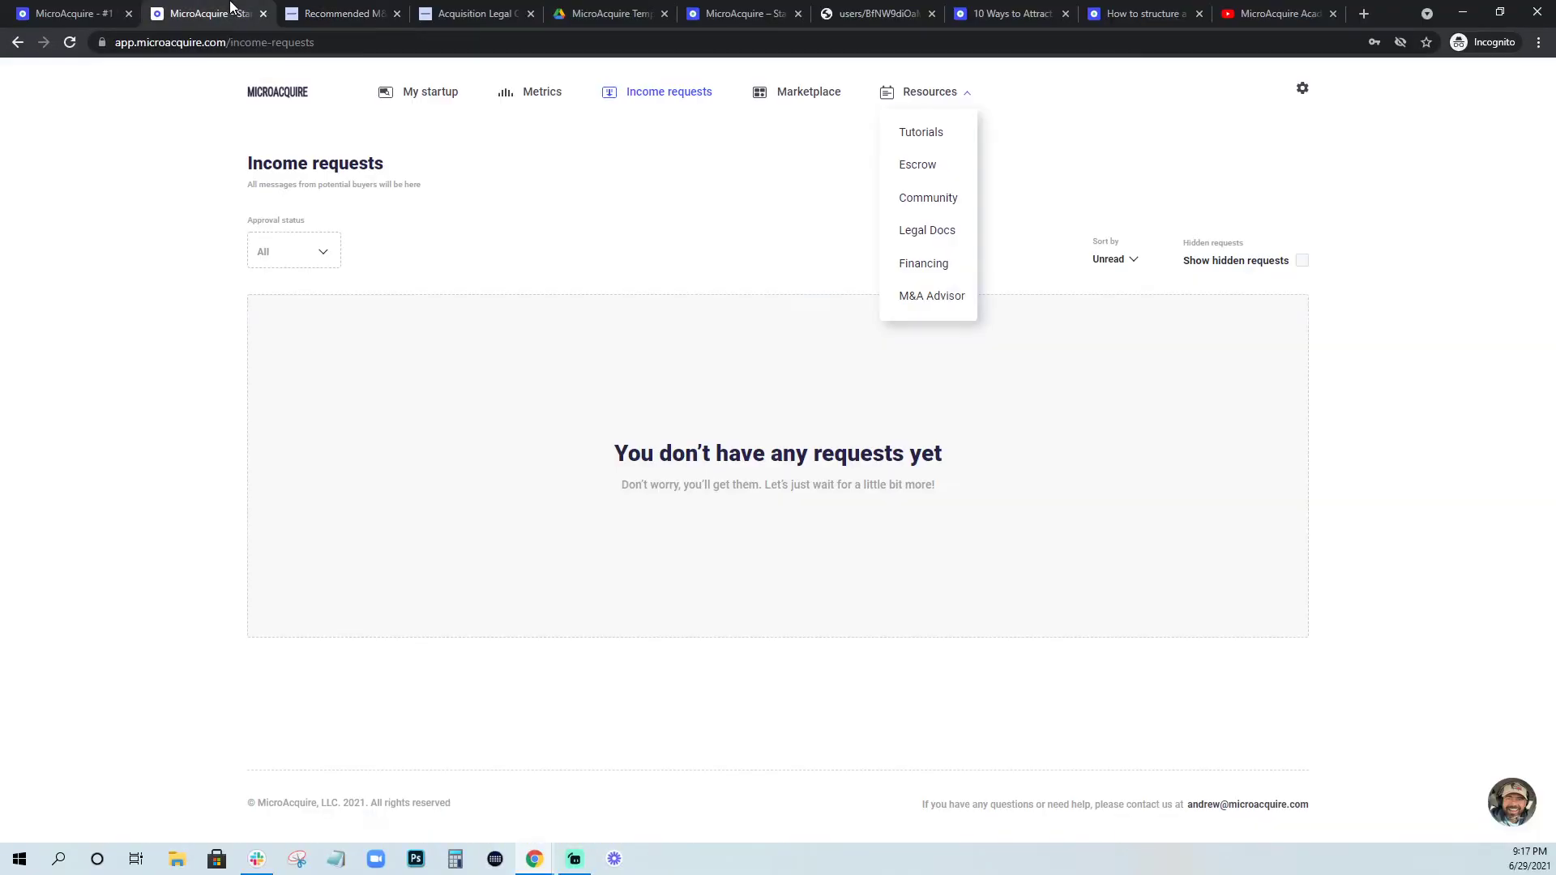
left_click(438, 99)
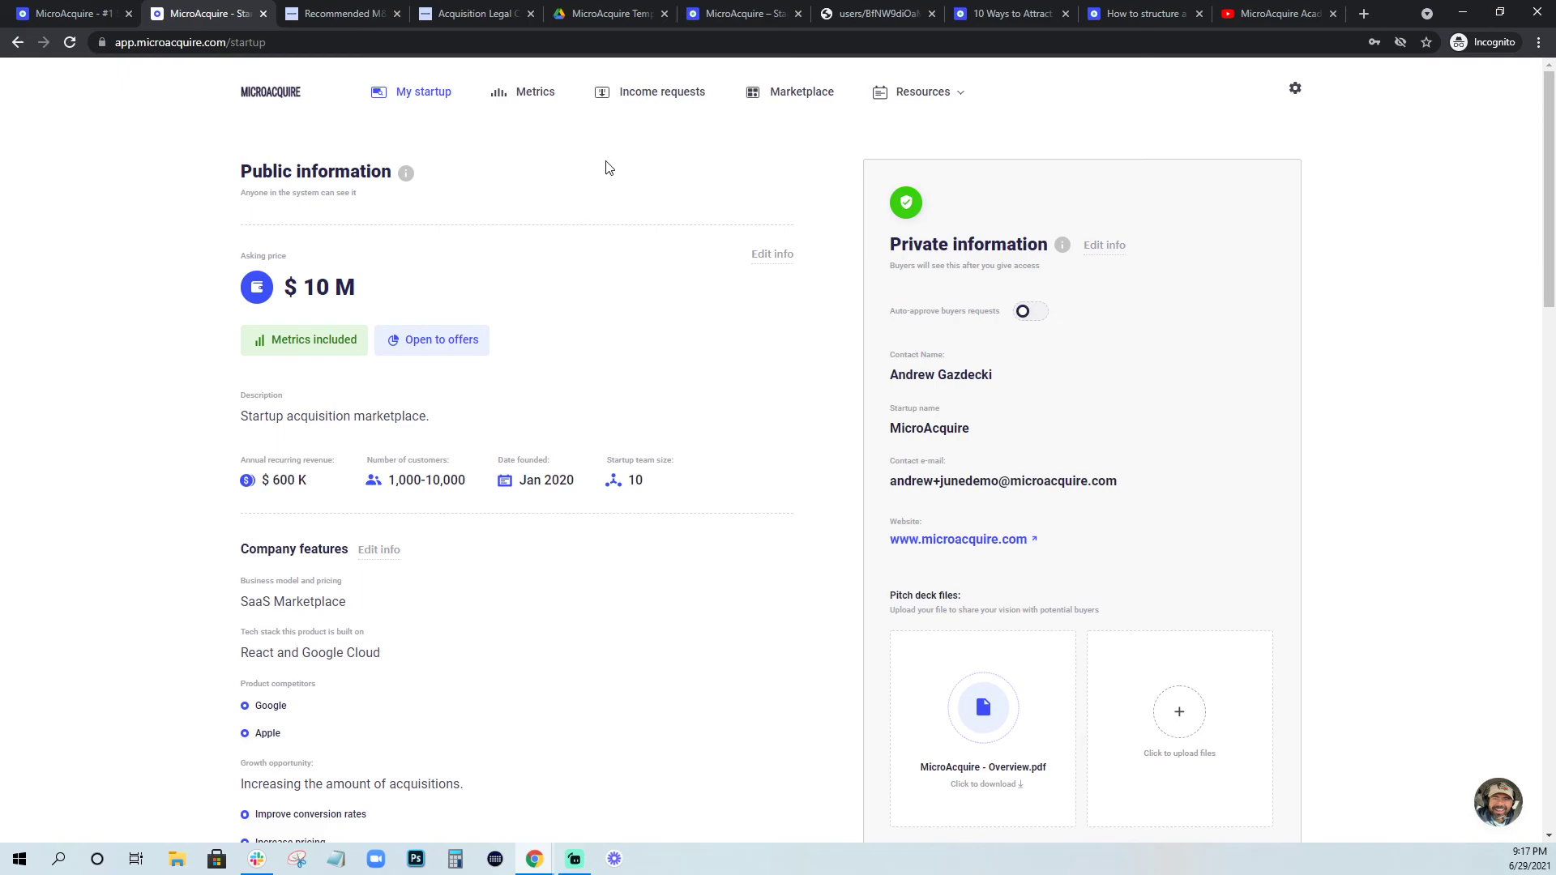
left_click(785, 97)
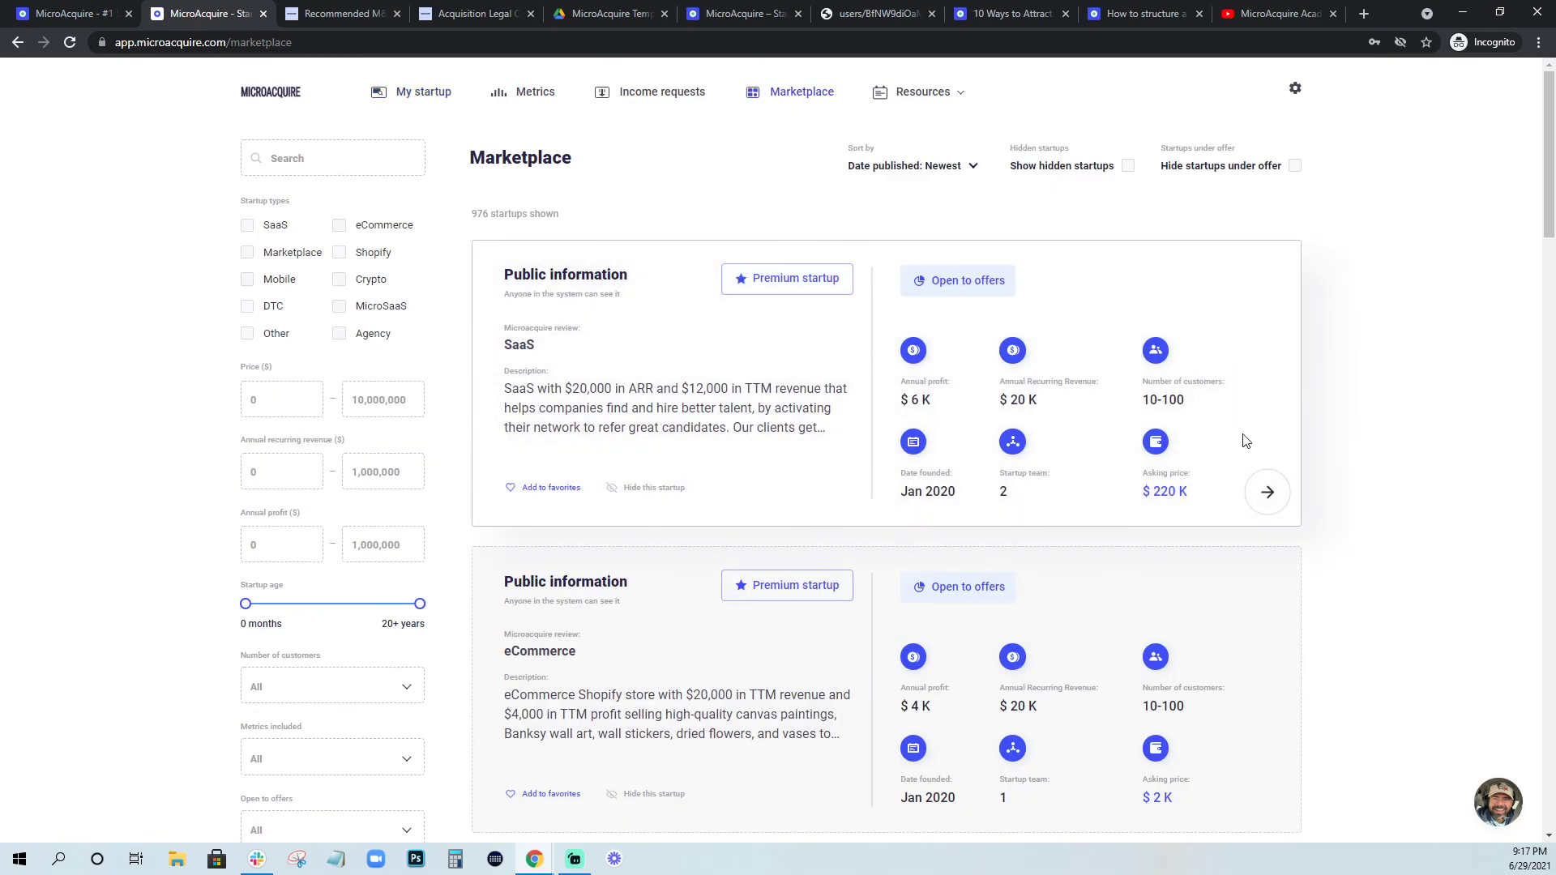
left_click(1267, 493)
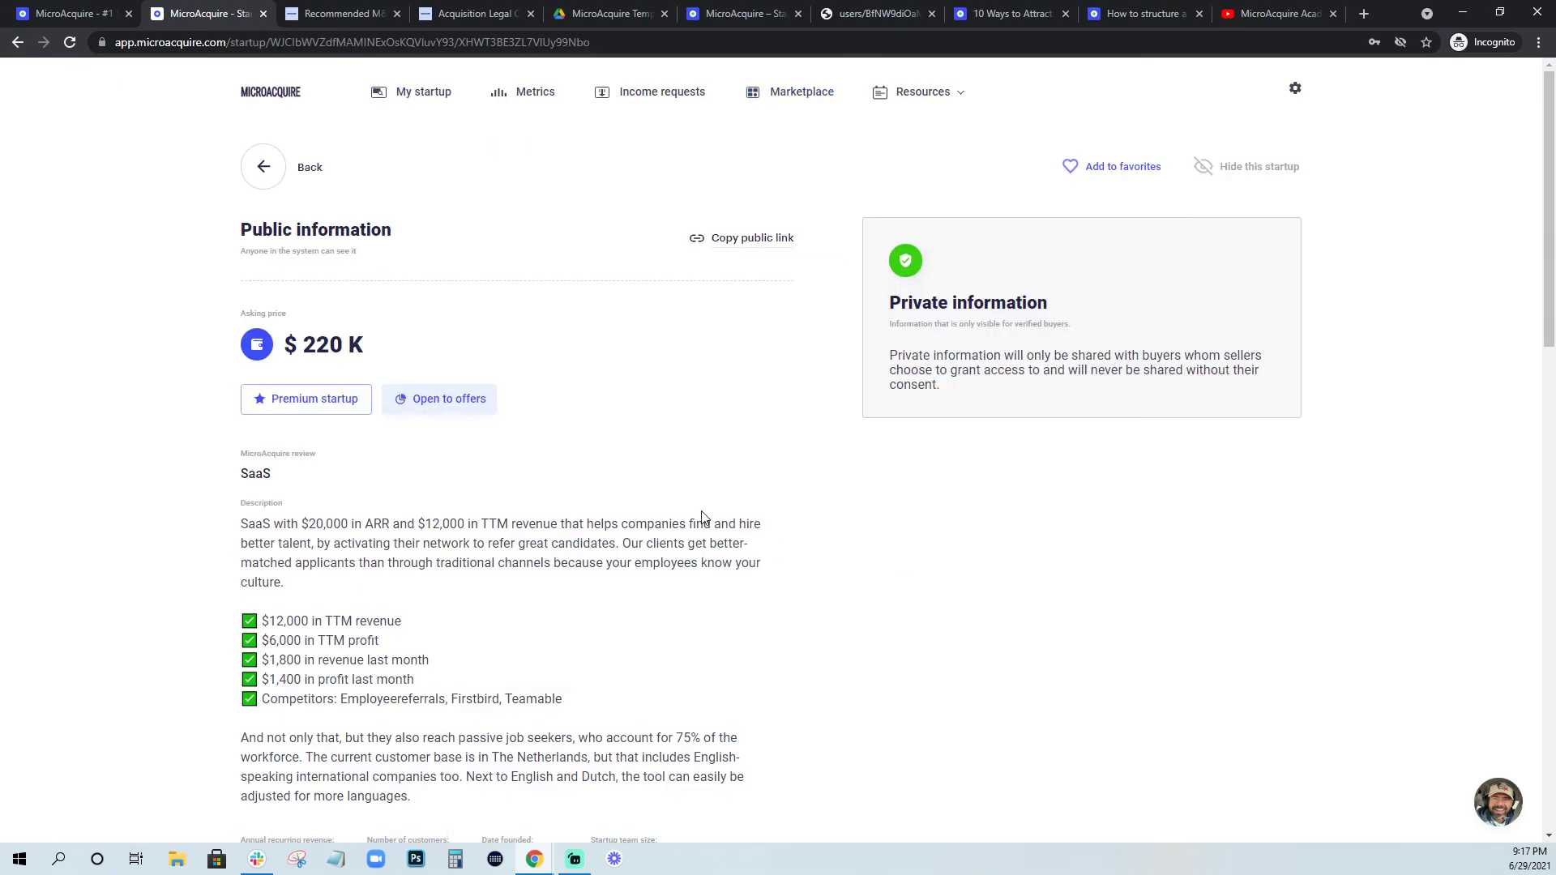
scroll(702, 515, "down", 5)
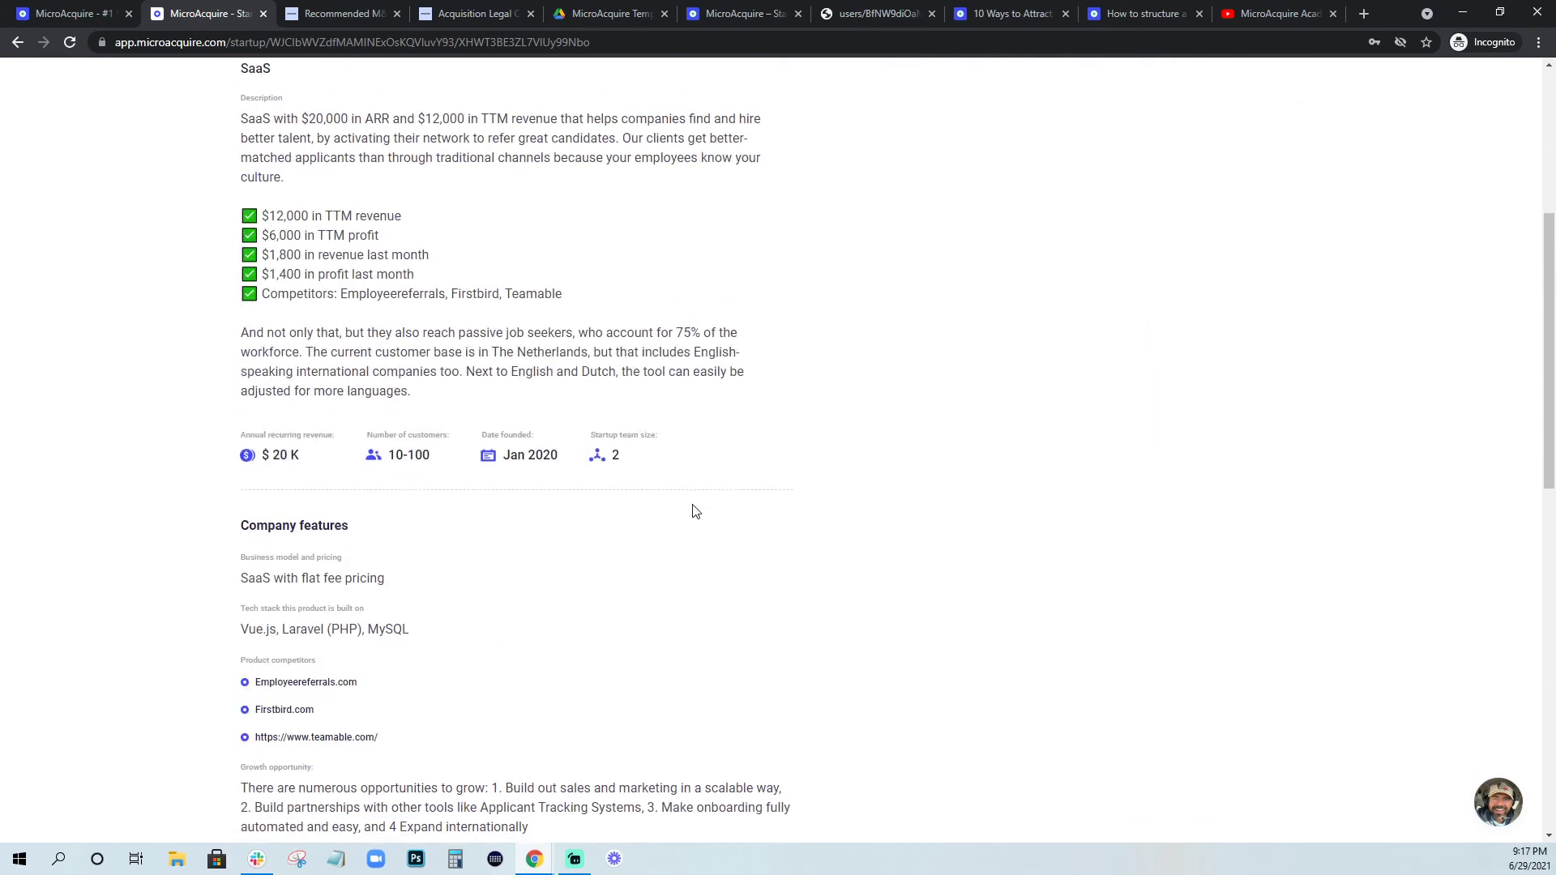